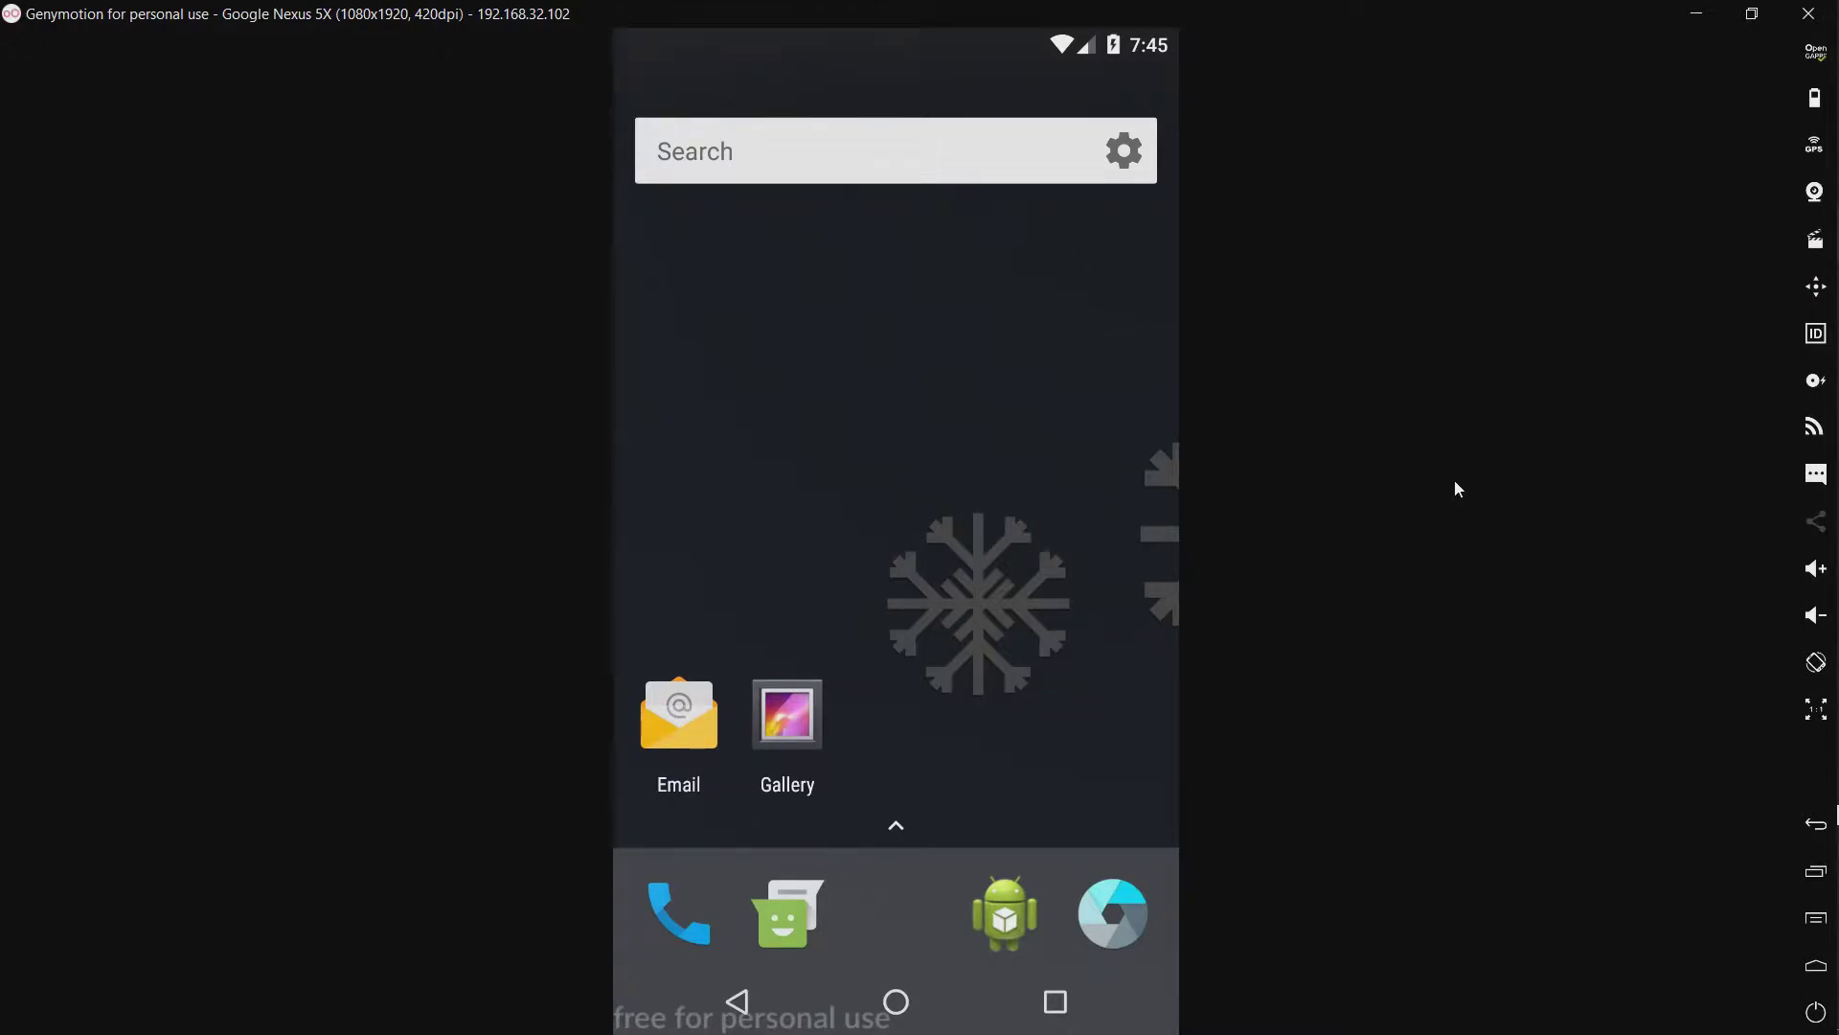
# Step: Launch Zoner AntiVirus from the app drawer to see its device status screen
pyautogui.moveTo(895, 920); pyautogui.dragTo(860, 546)
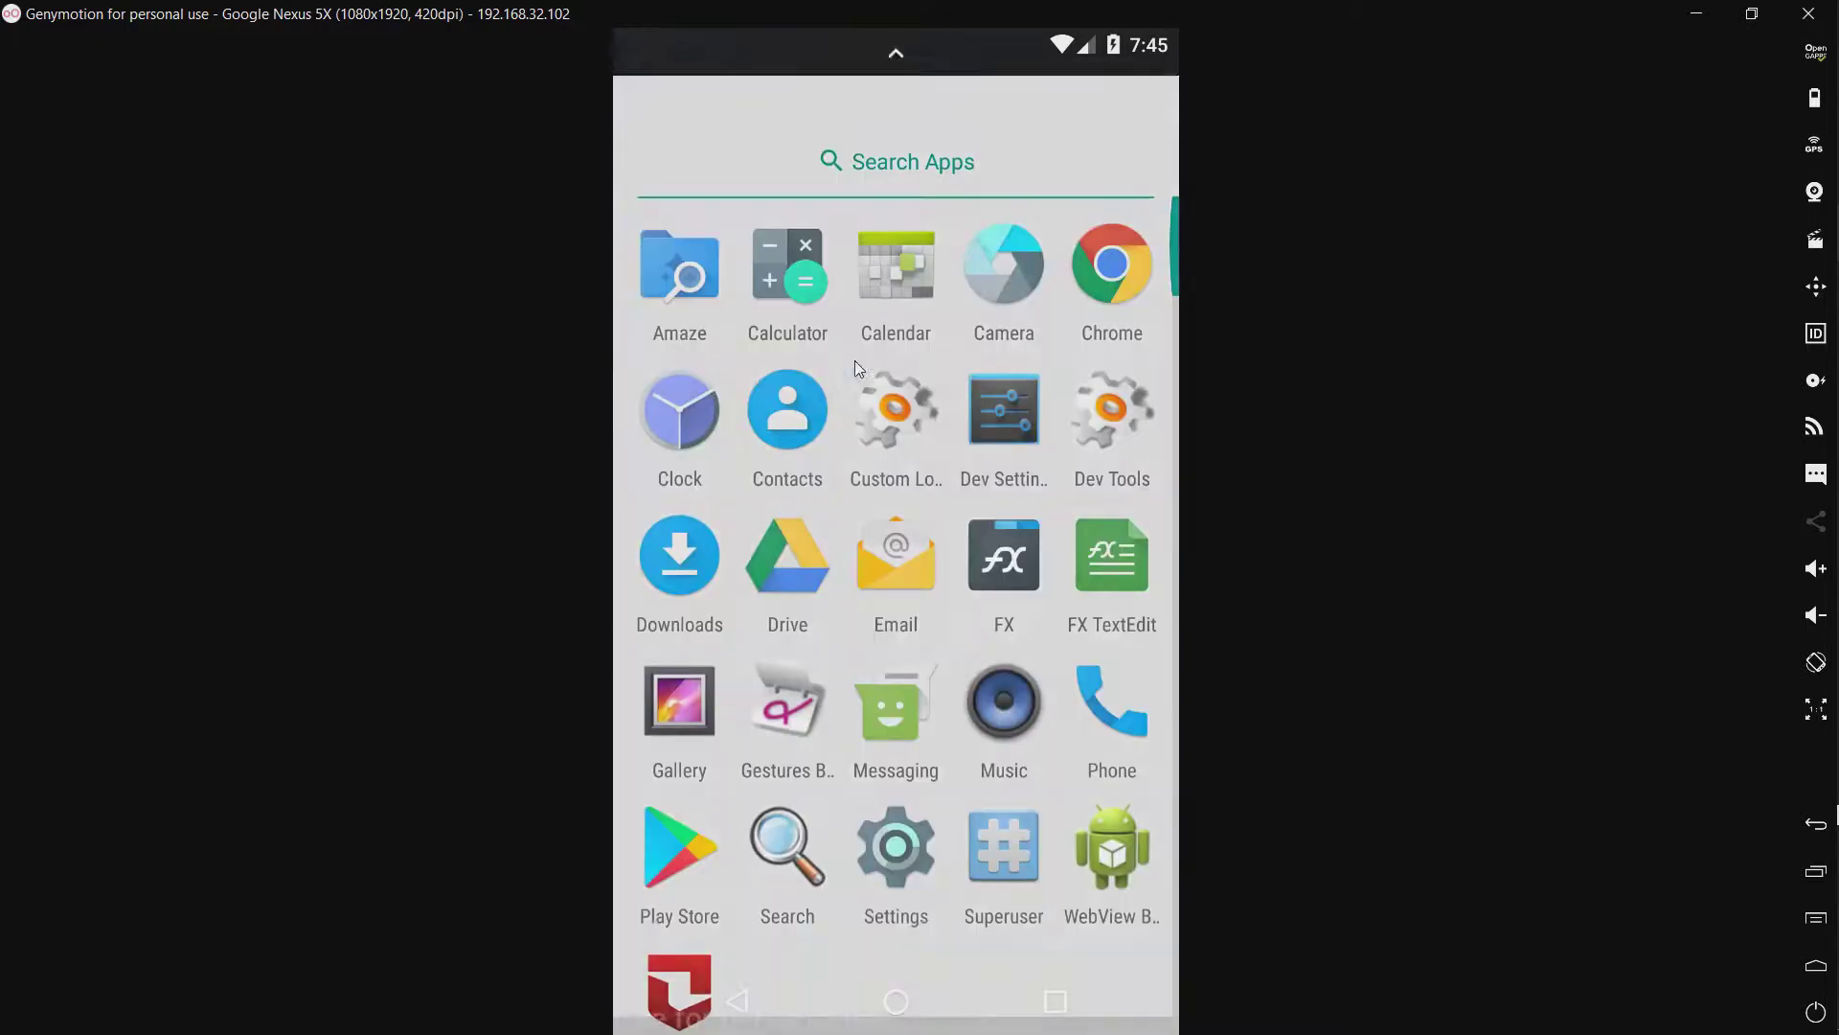
pyautogui.click(680, 930)
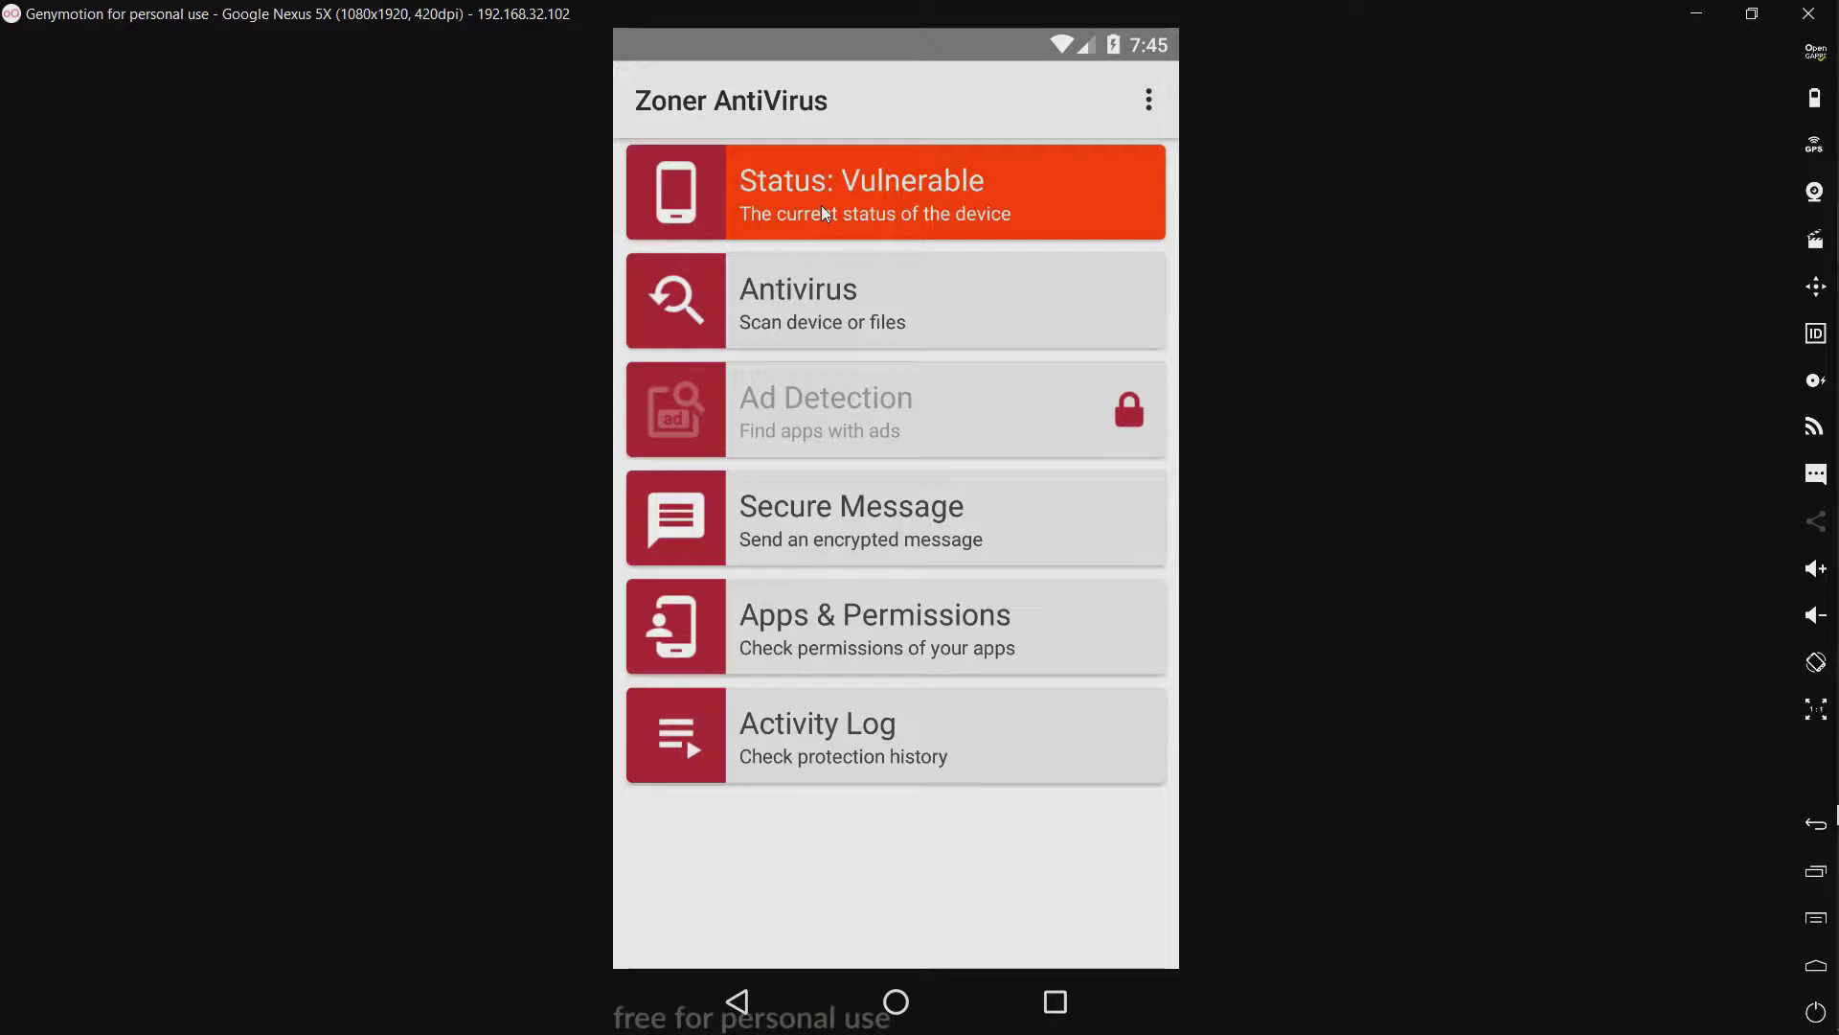
pyautogui.click(897, 204)
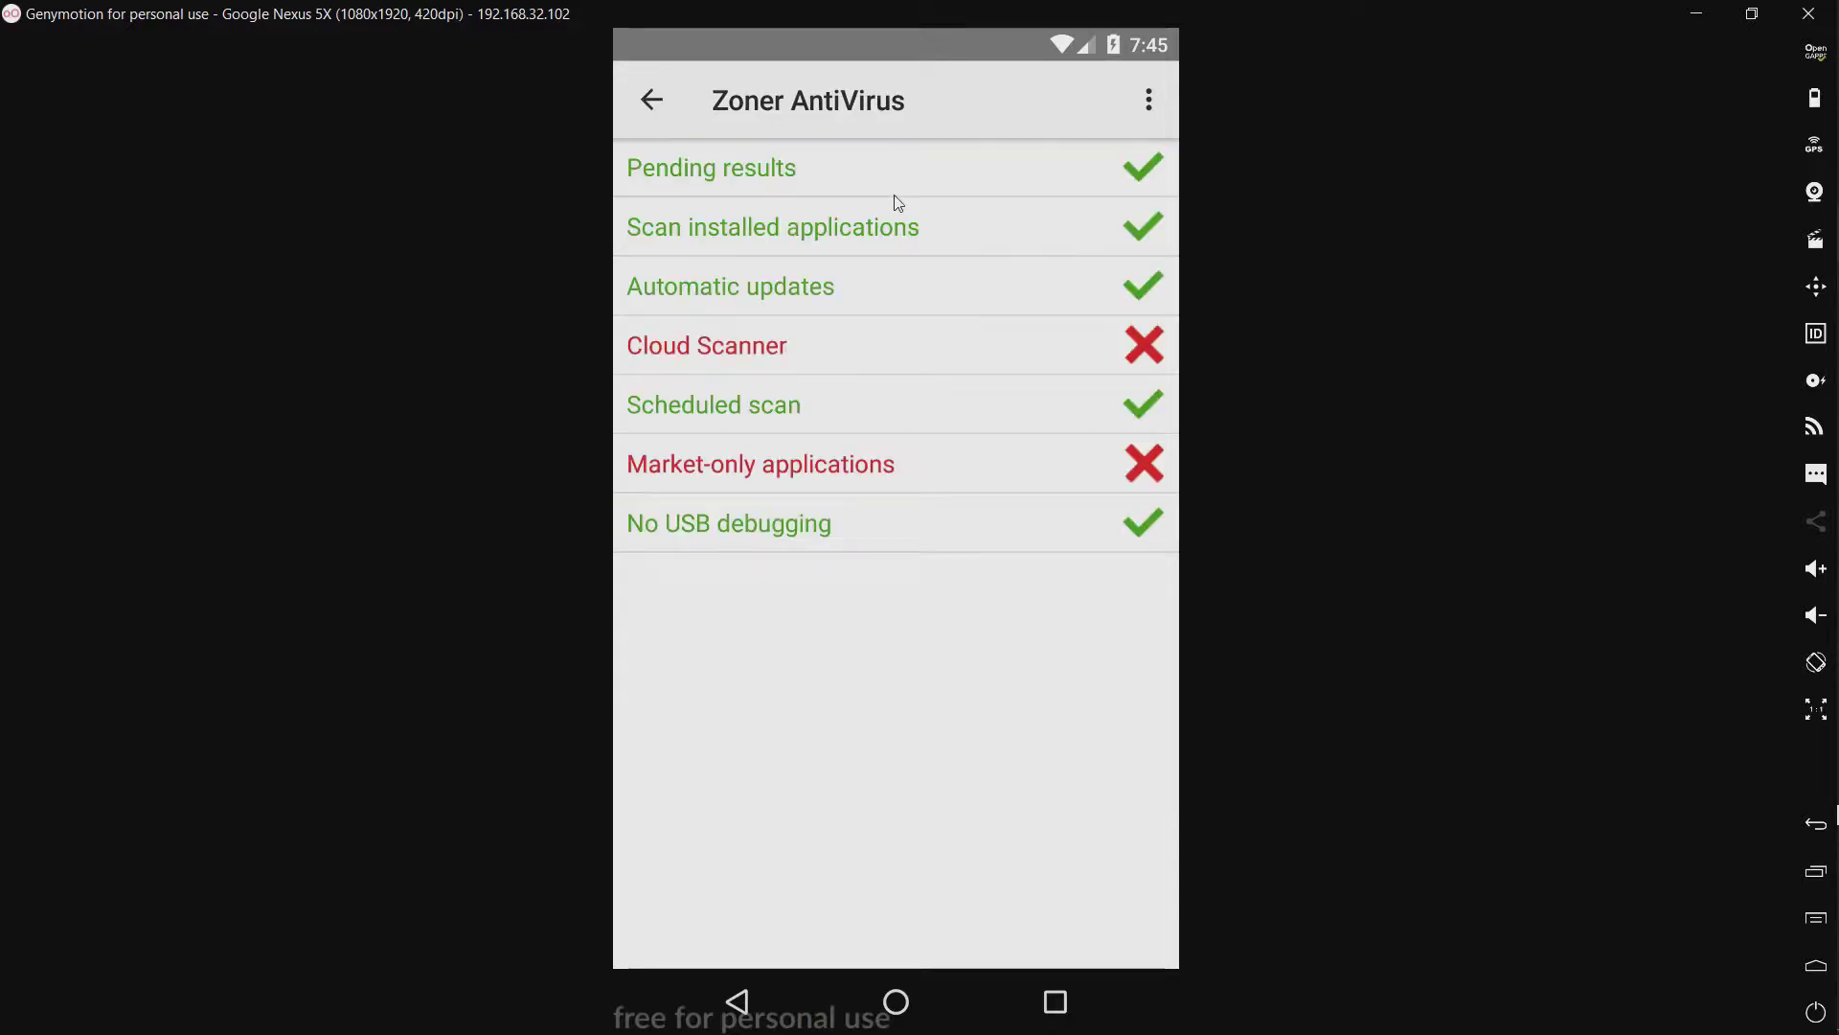
pyautogui.click(715, 359)
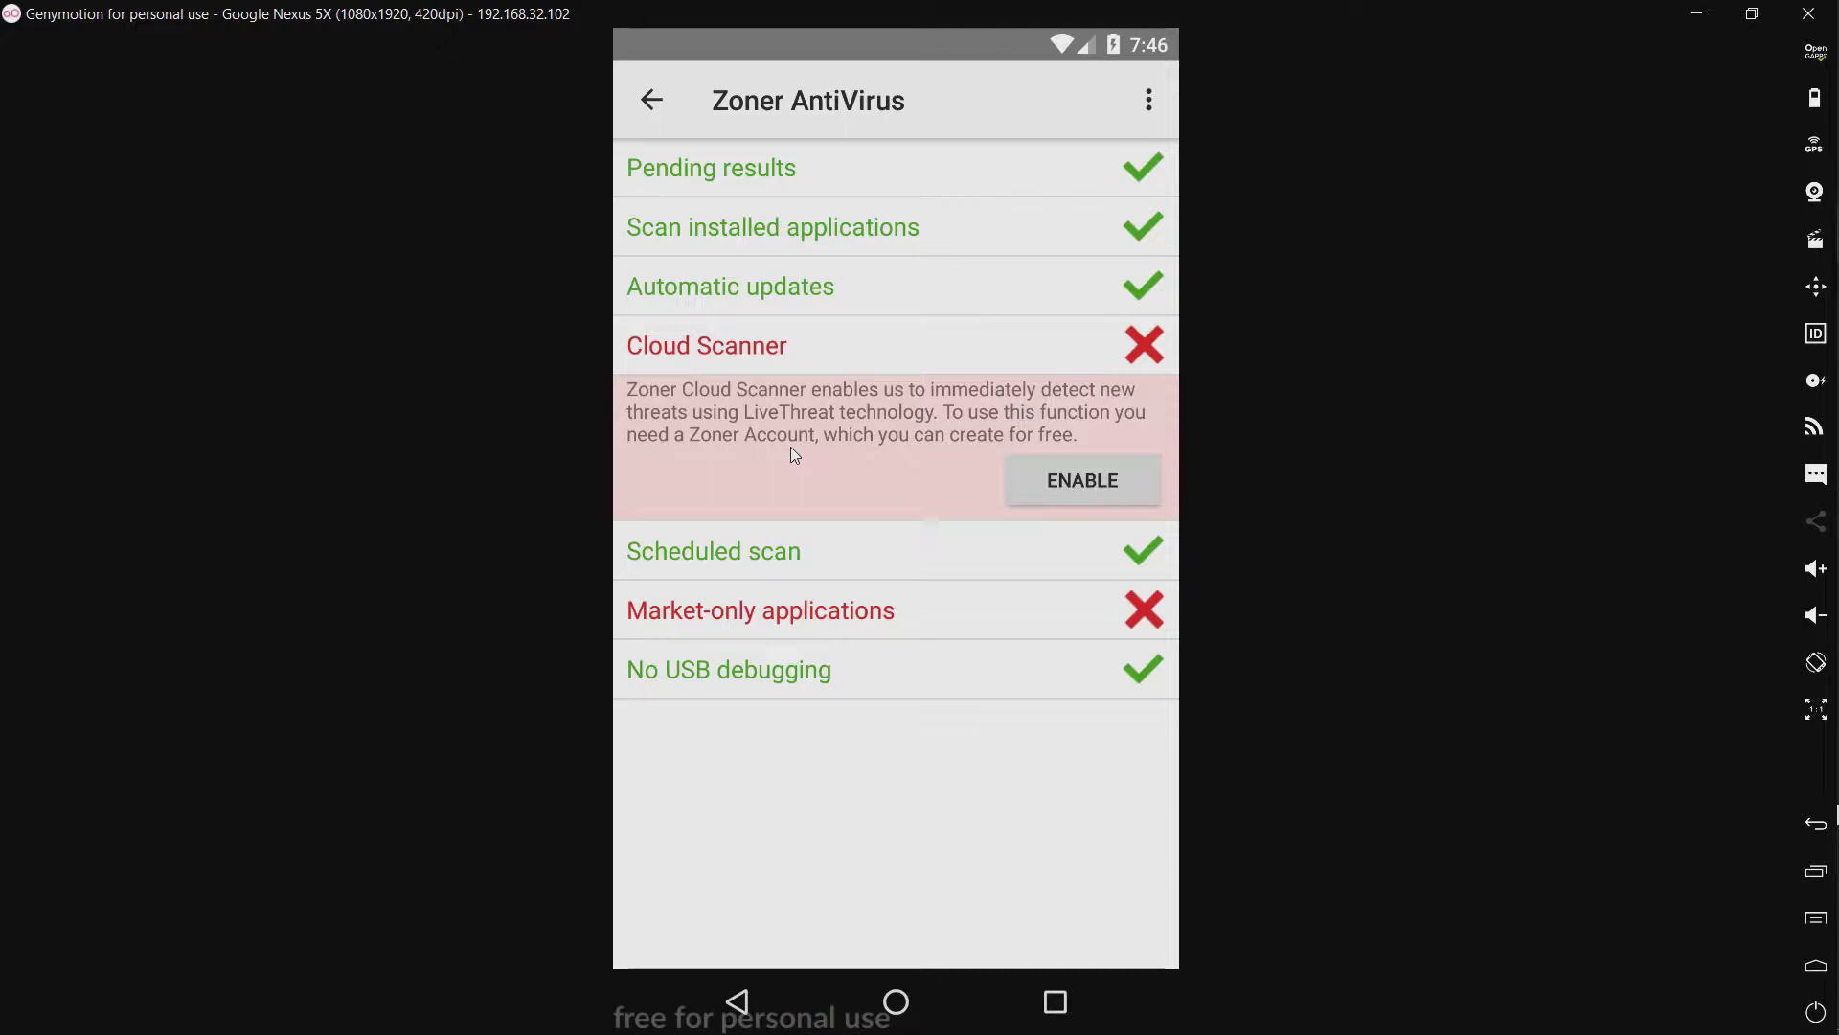
pyautogui.click(741, 601)
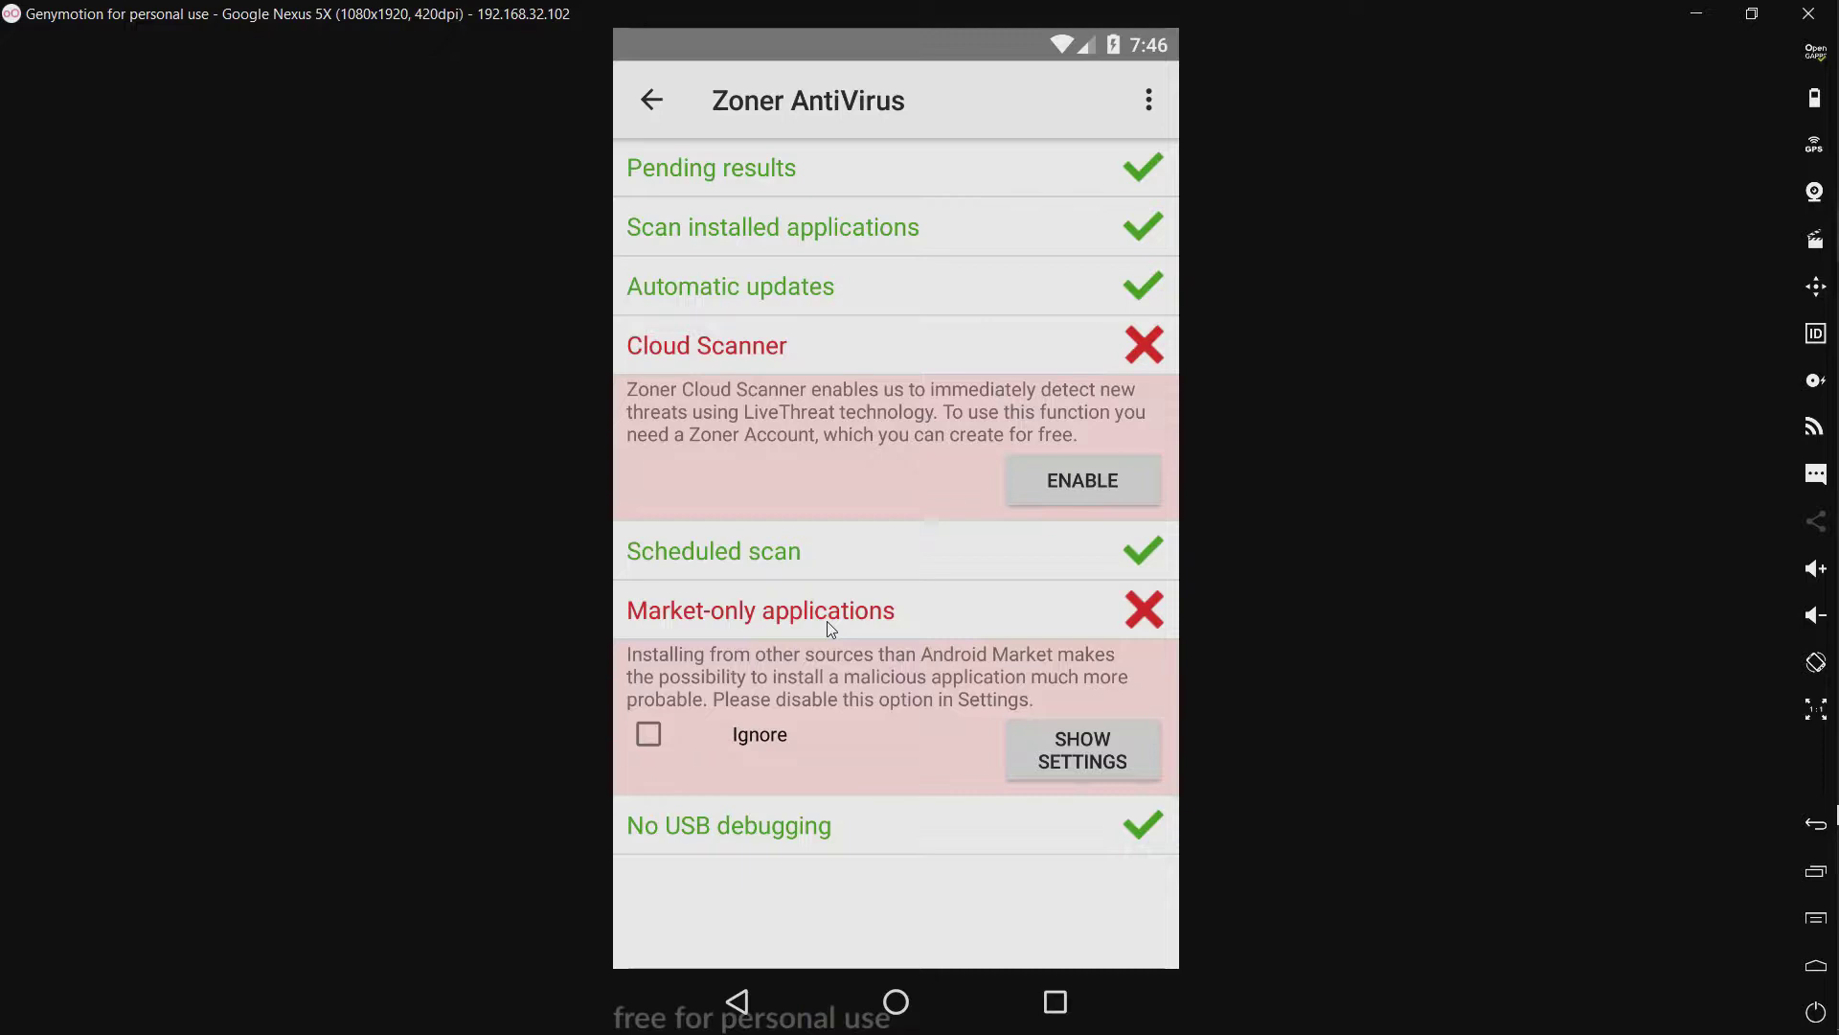
pyautogui.click(653, 101)
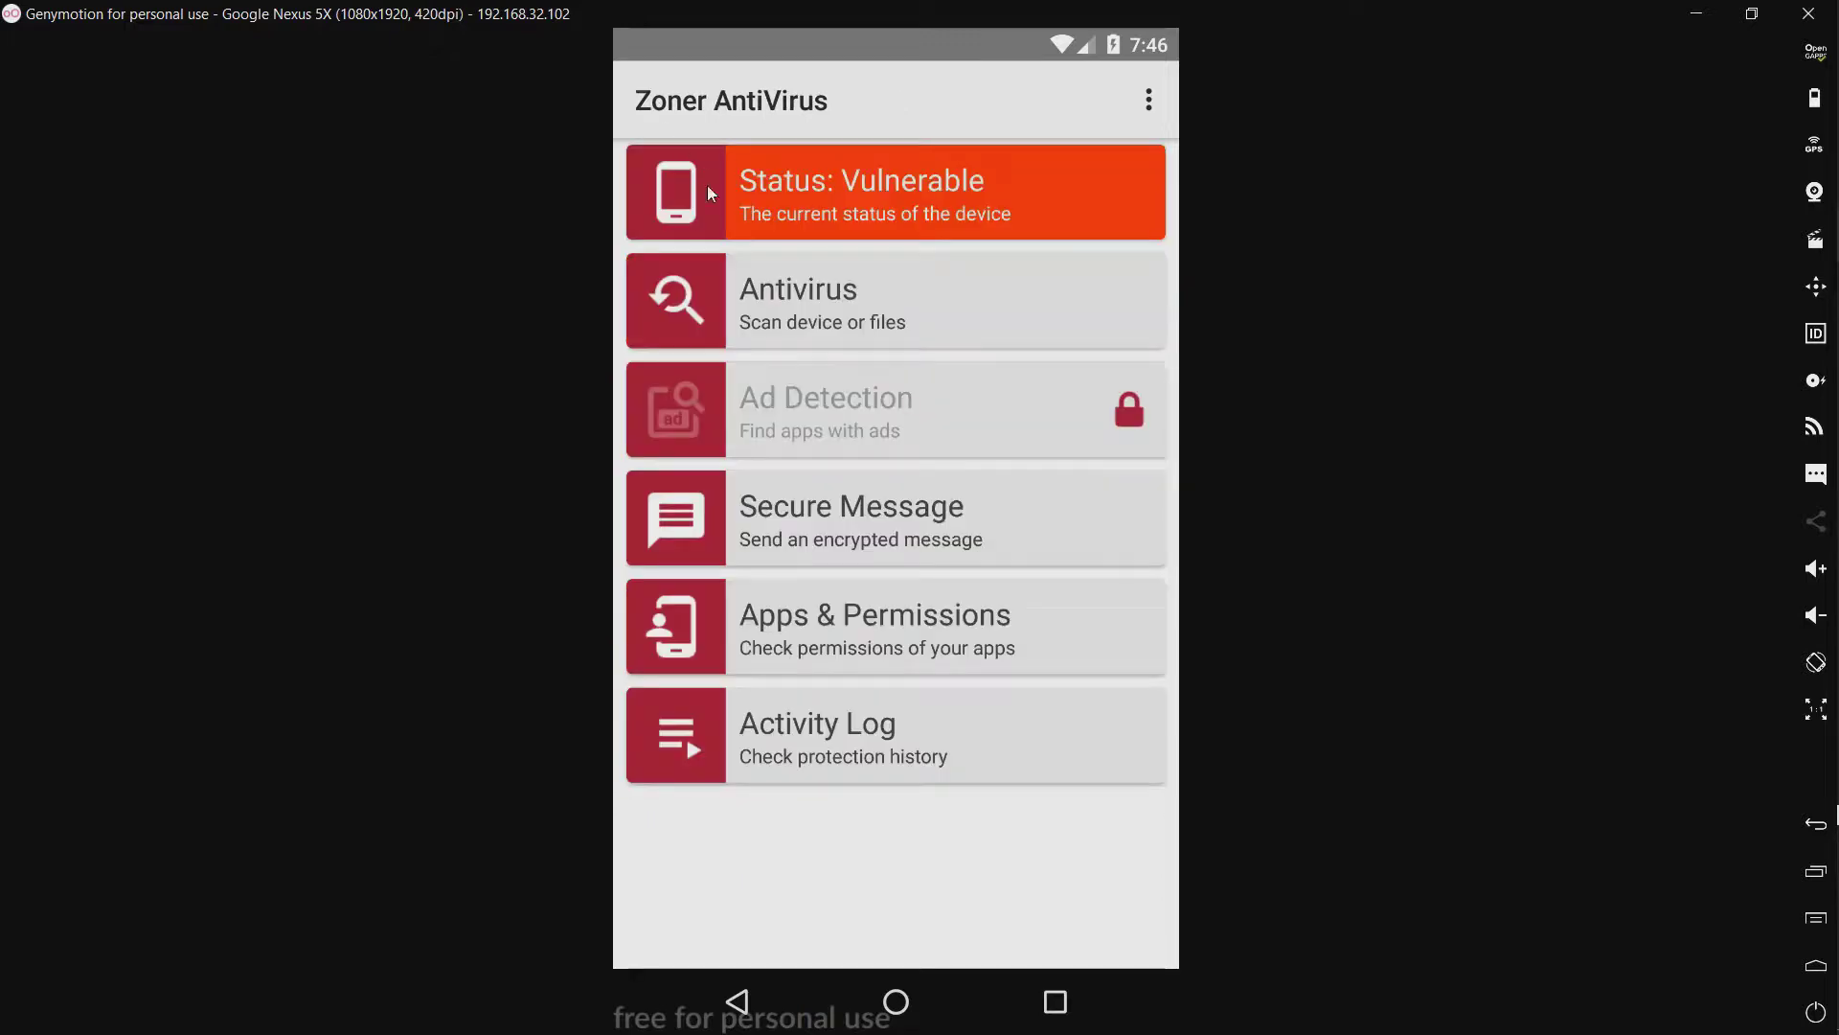
# Step: Update the Antivirus virus definitions, return to the main menu, then try the locked Ad Detection feature
pyautogui.click(769, 294)
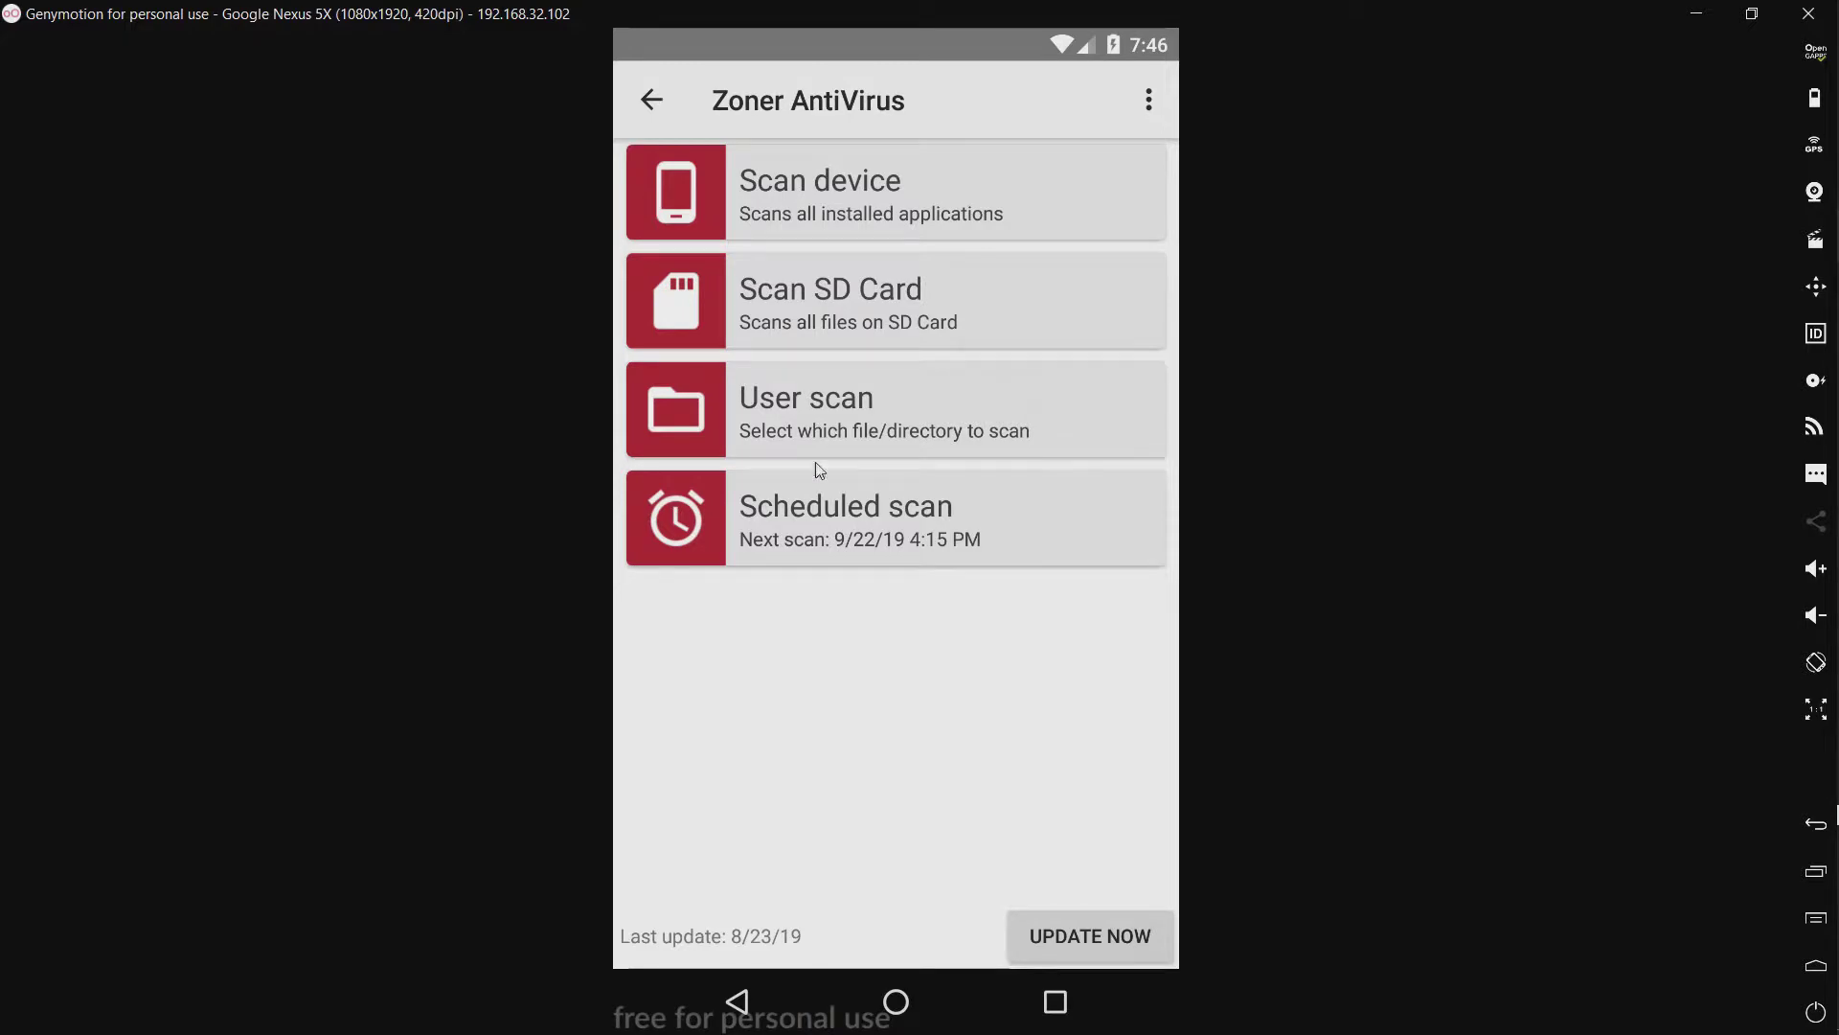
pyautogui.click(1049, 951)
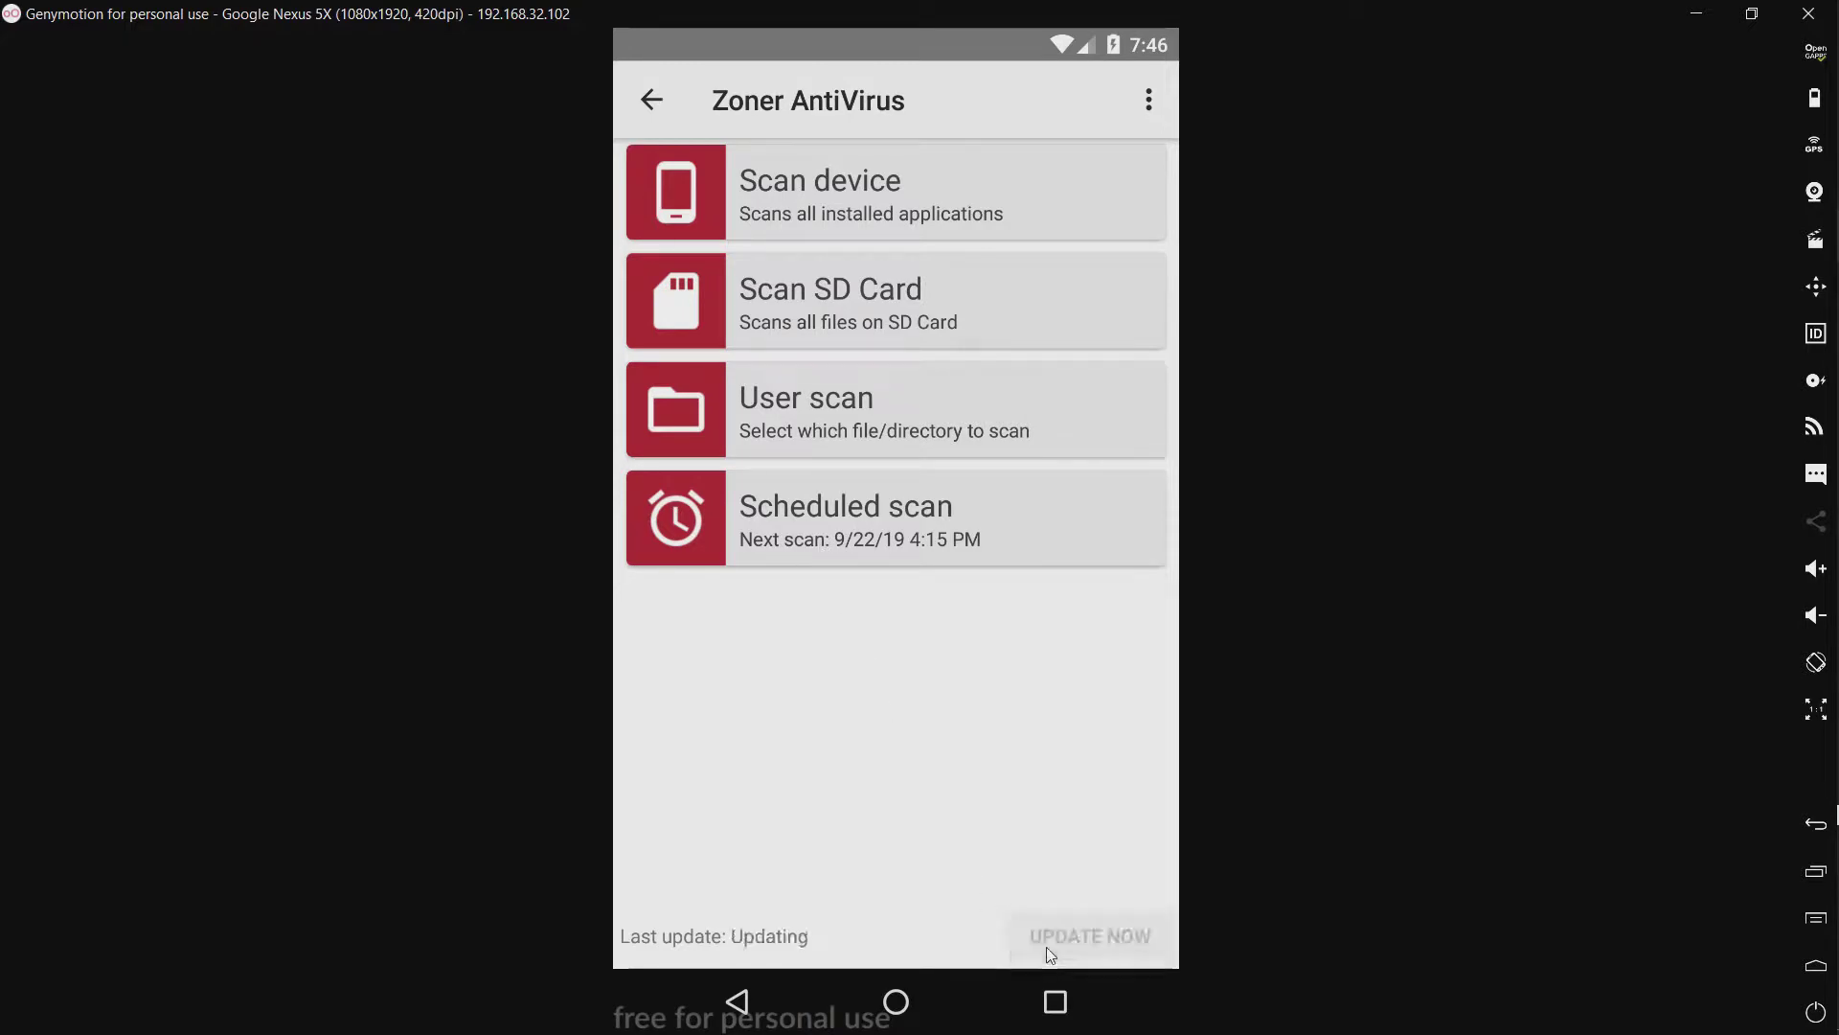
pyautogui.click(737, 999)
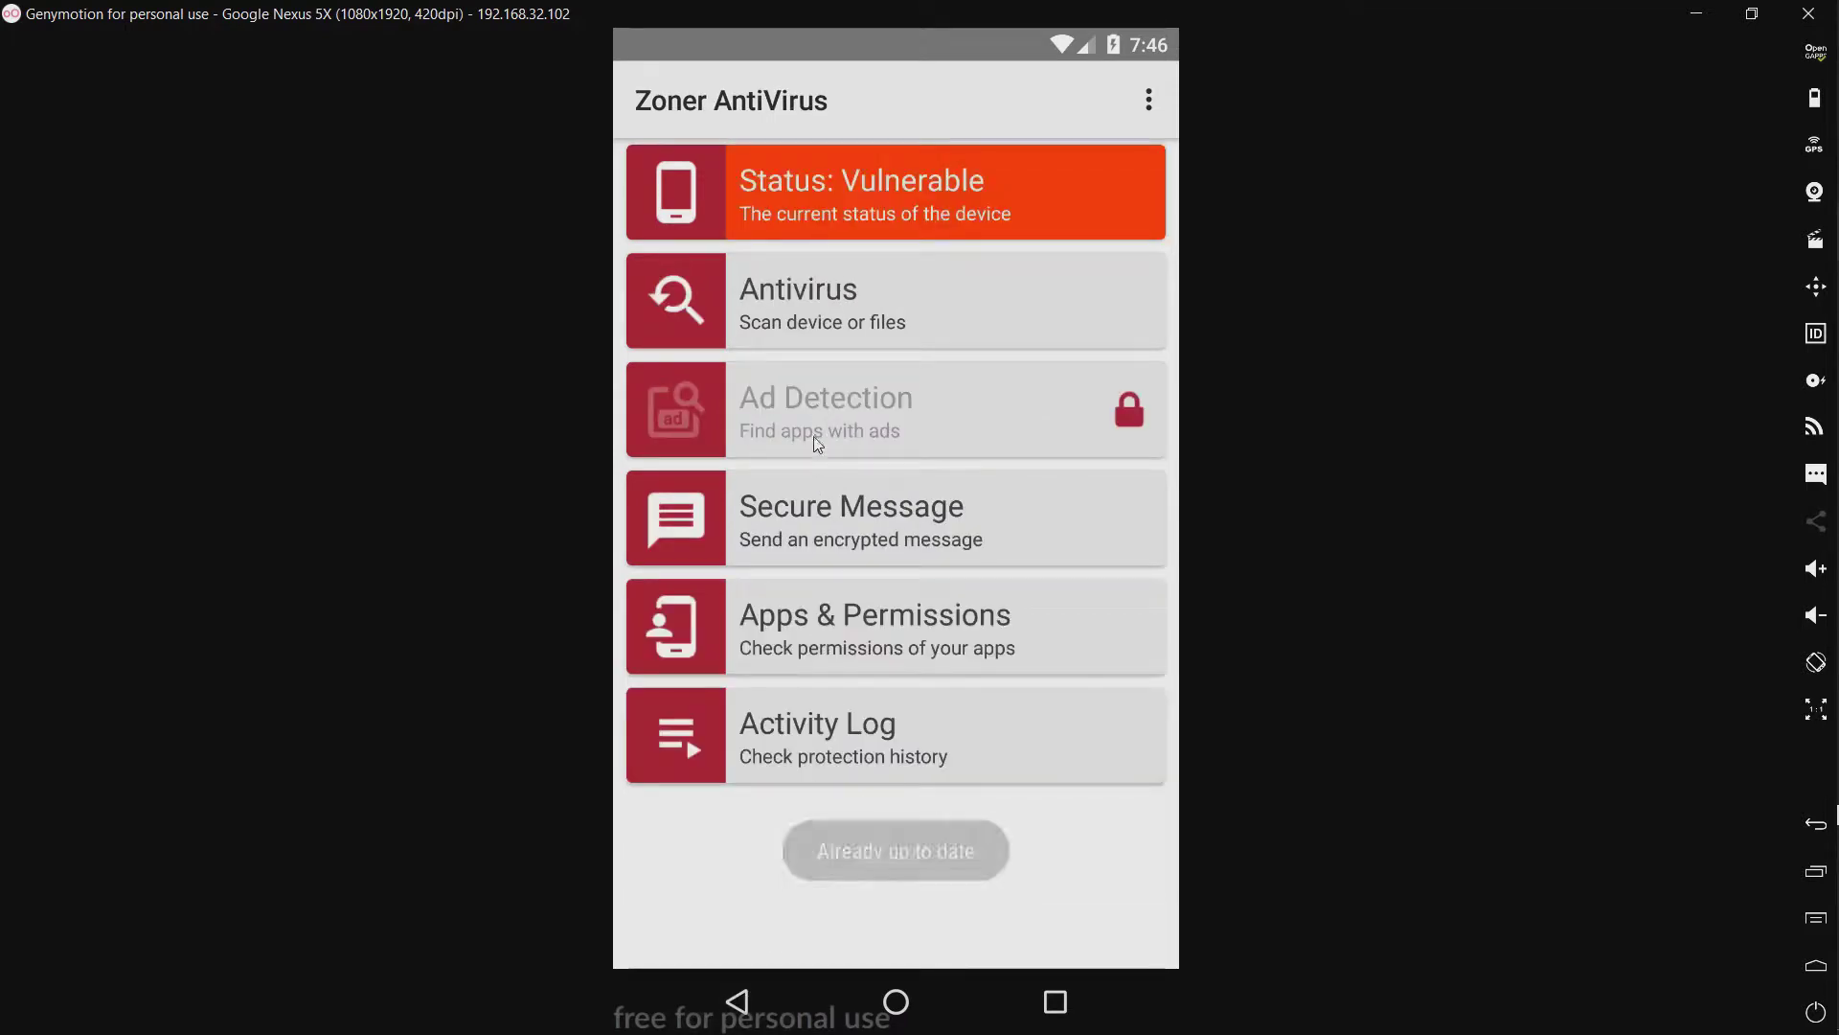
pyautogui.click(814, 430)
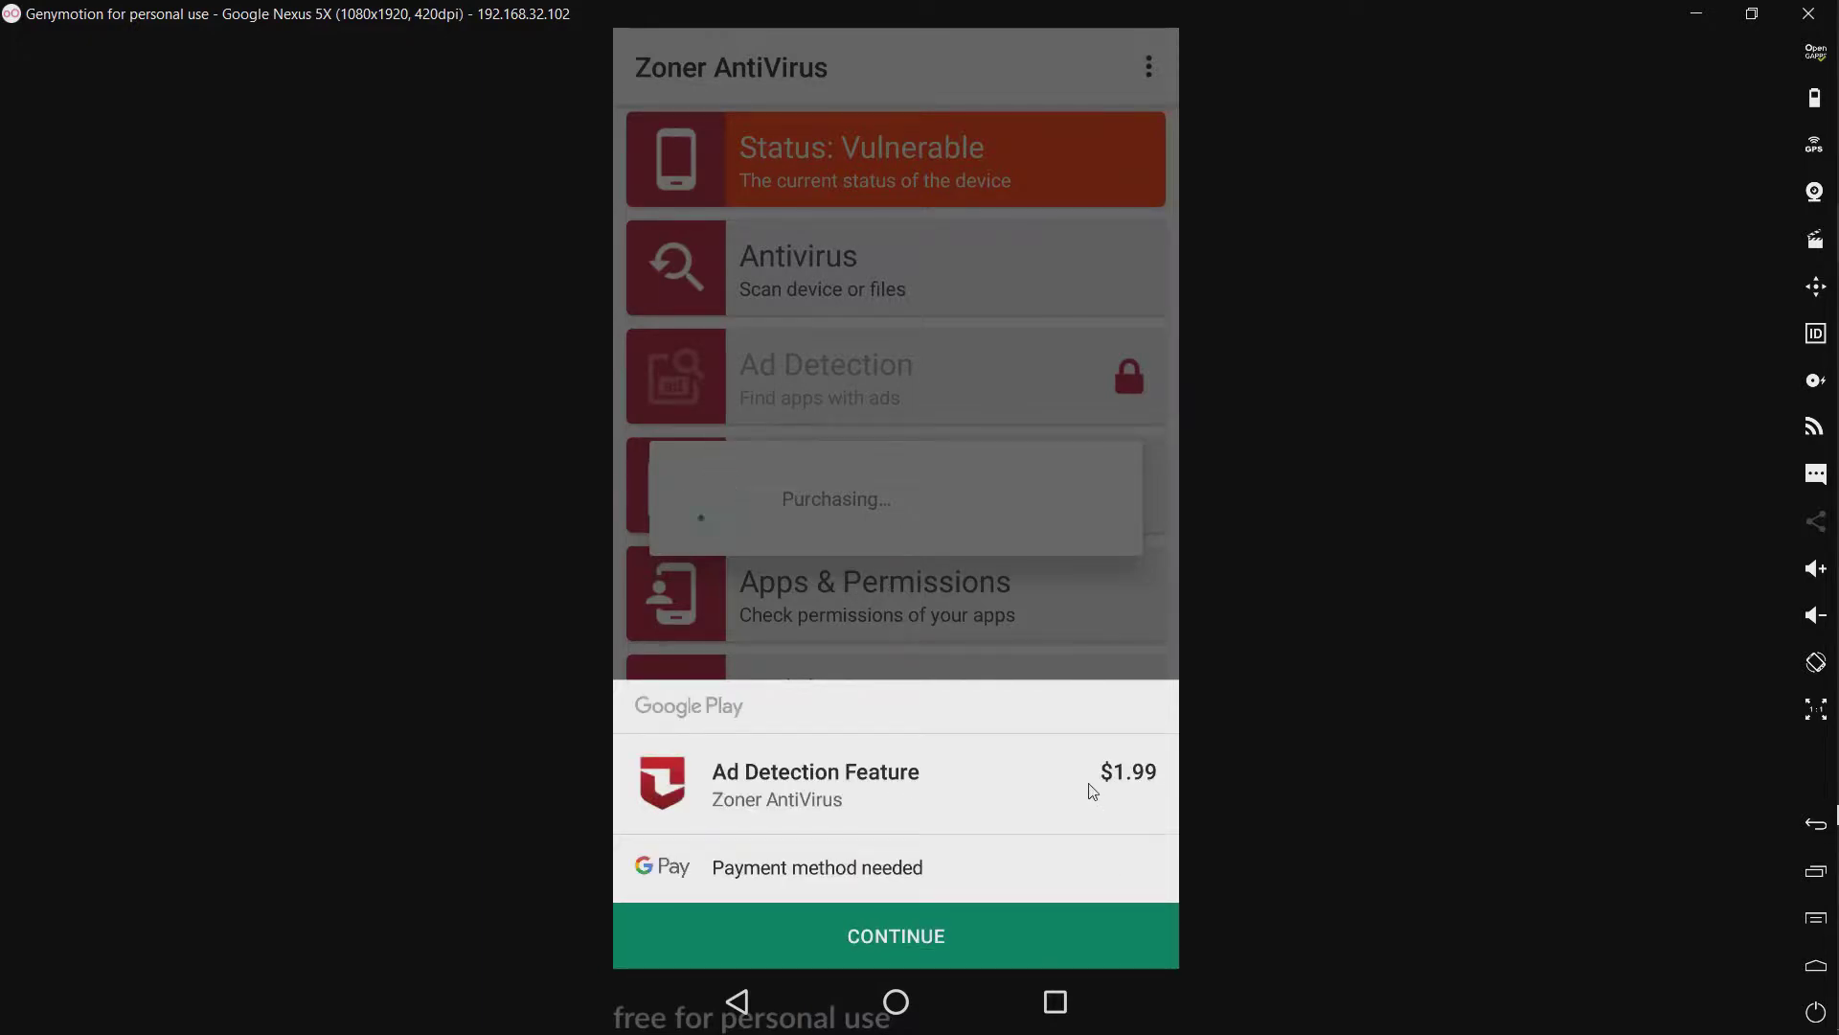
pyautogui.click(947, 630)
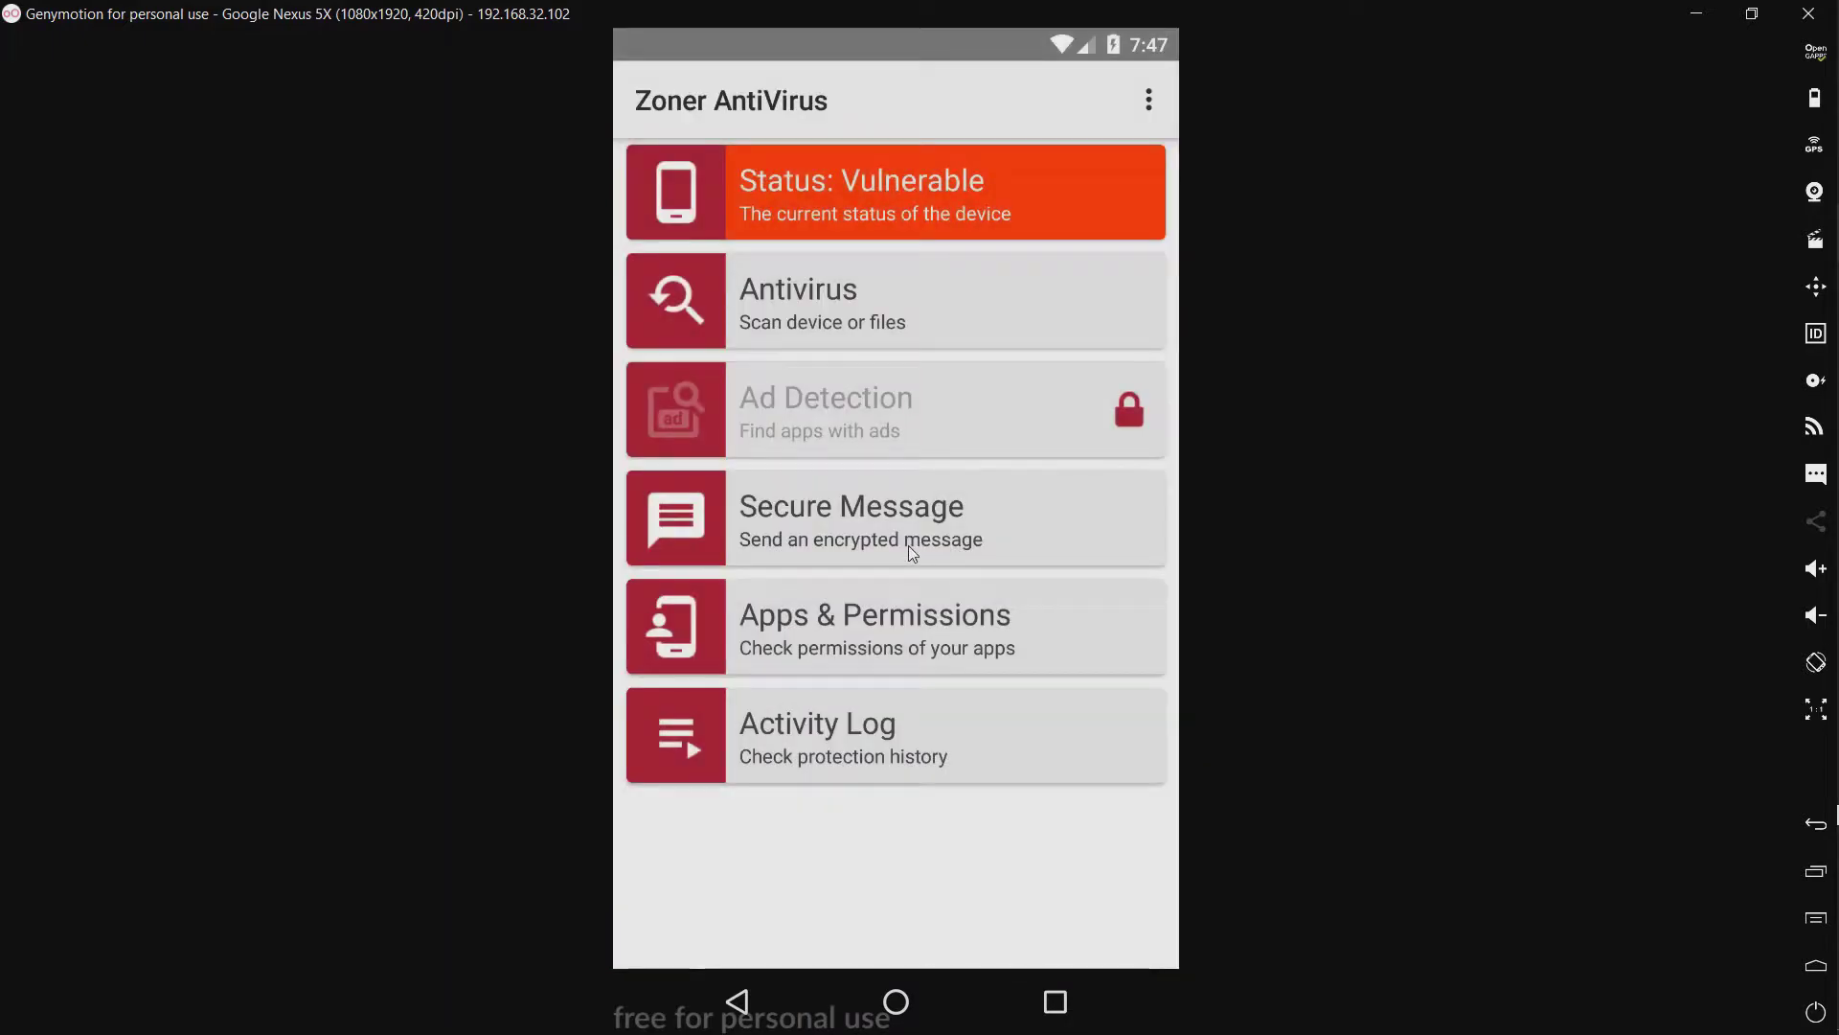
# Step: Open Secure Message and enter an encryption key
pyautogui.click(910, 547)
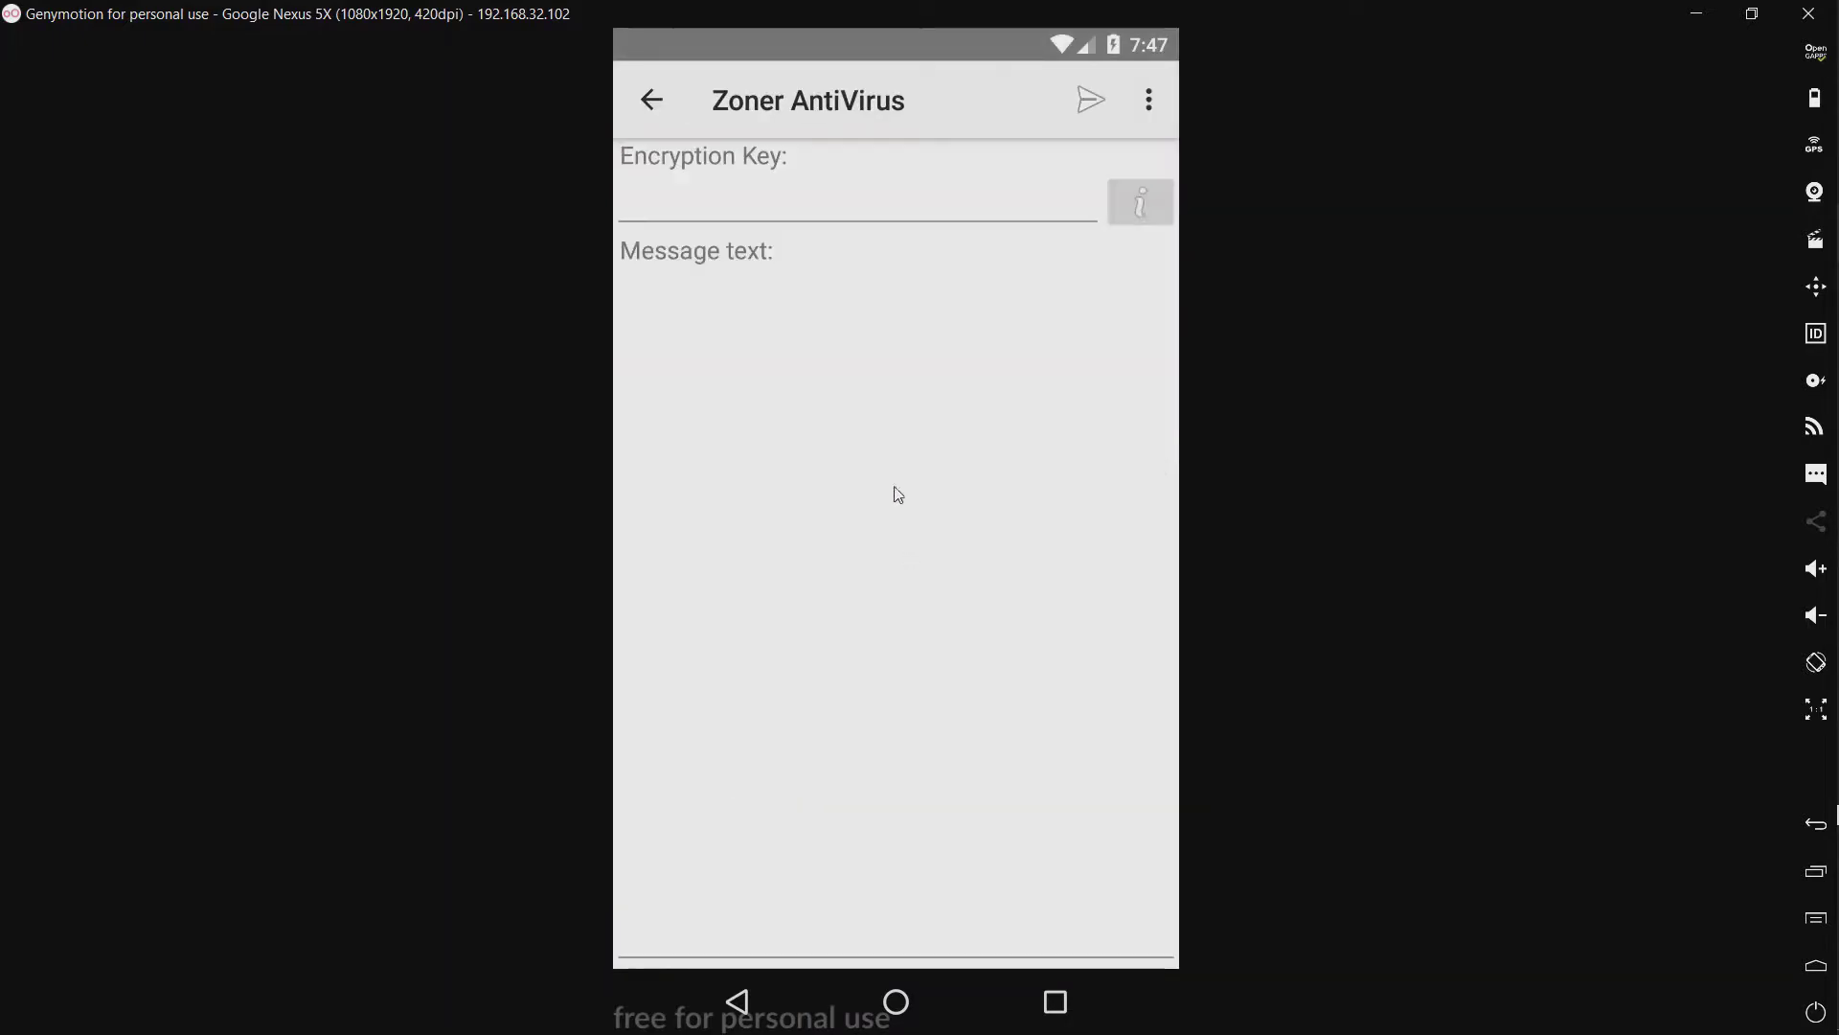
pyautogui.click(743, 216)
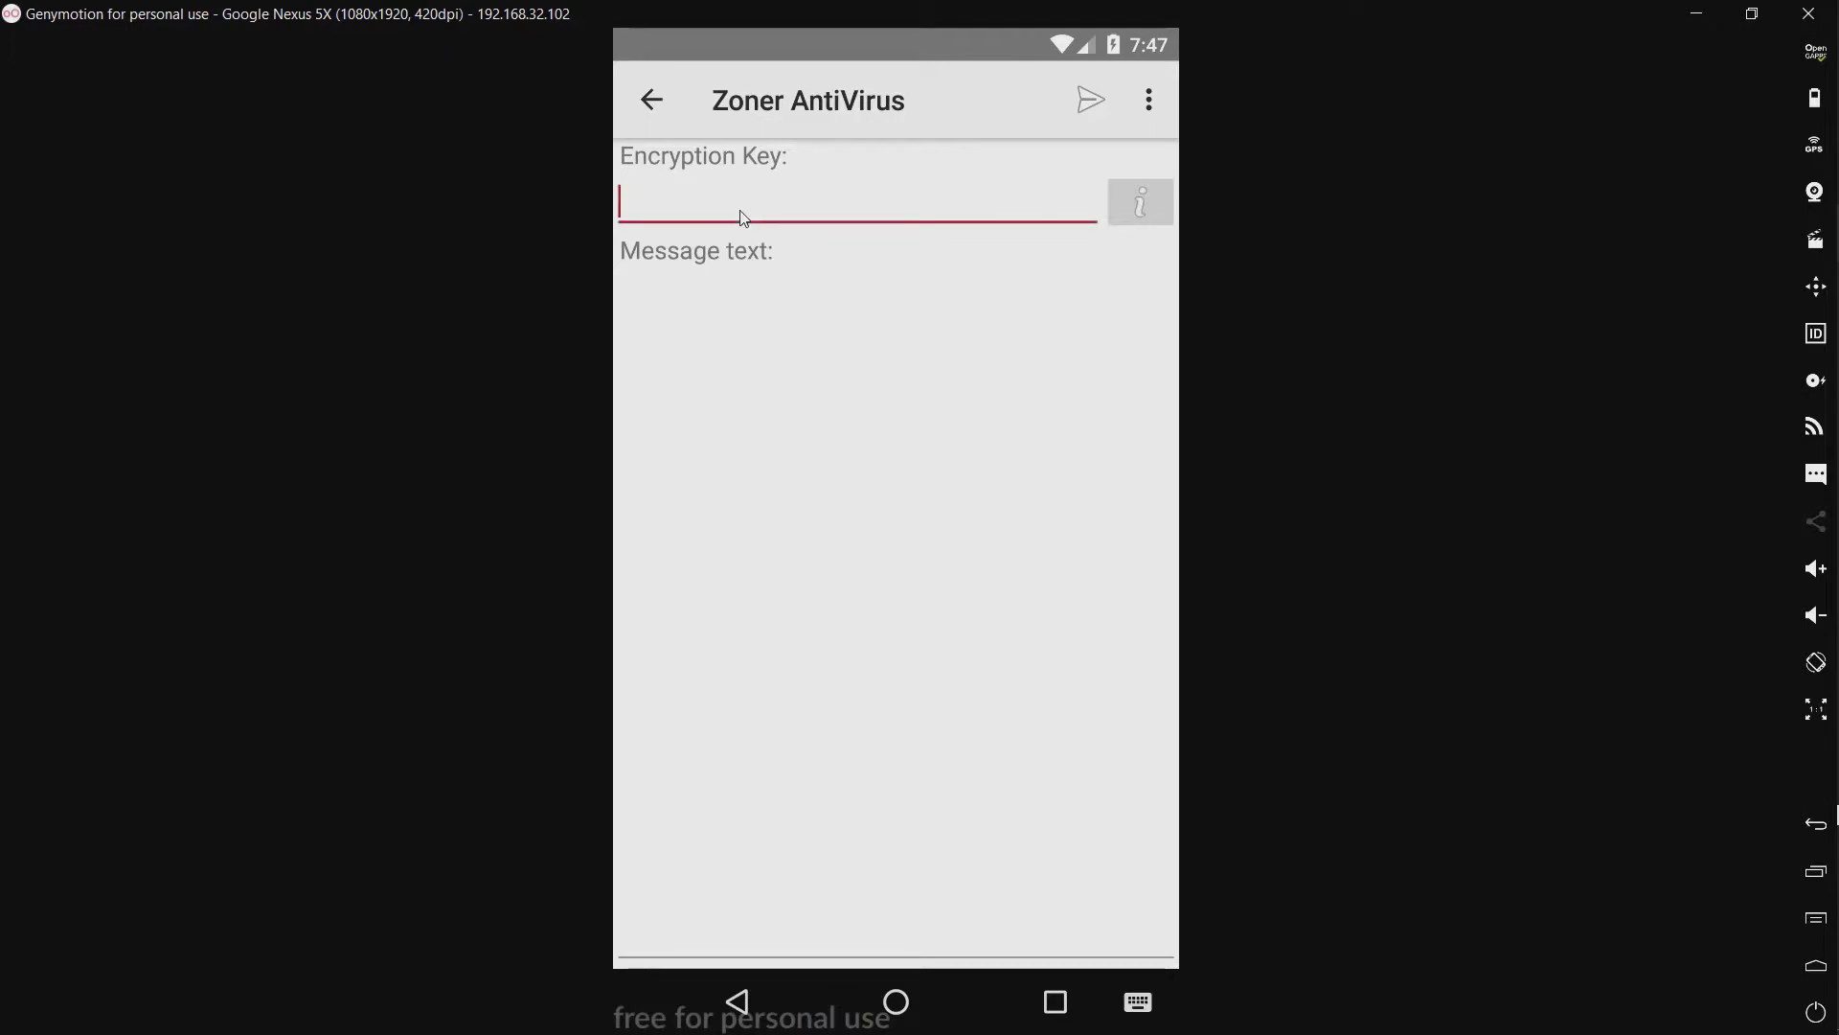
pyautogui.write('test')
pyautogui.click(784, 241)
# Step: Write the message 'test' and choose to send it through Messaging
pyautogui.click(768, 298)
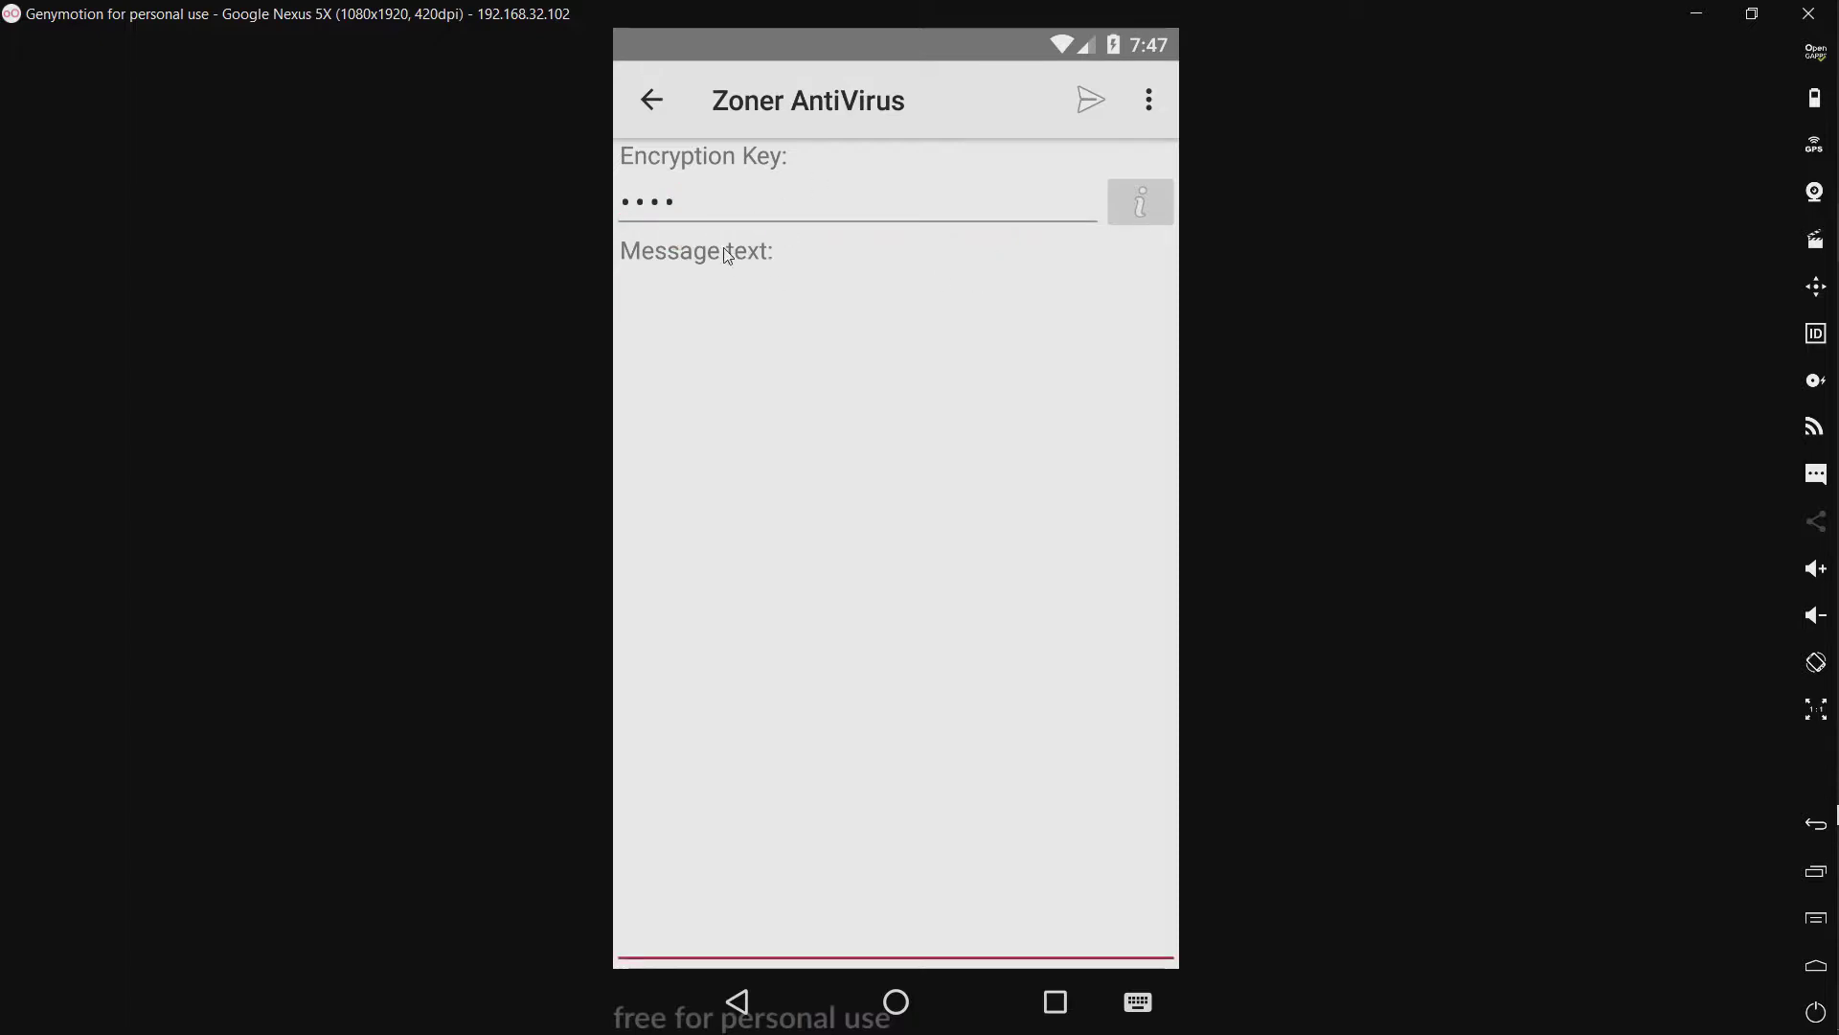
pyautogui.write('test')
pyautogui.click(1079, 115)
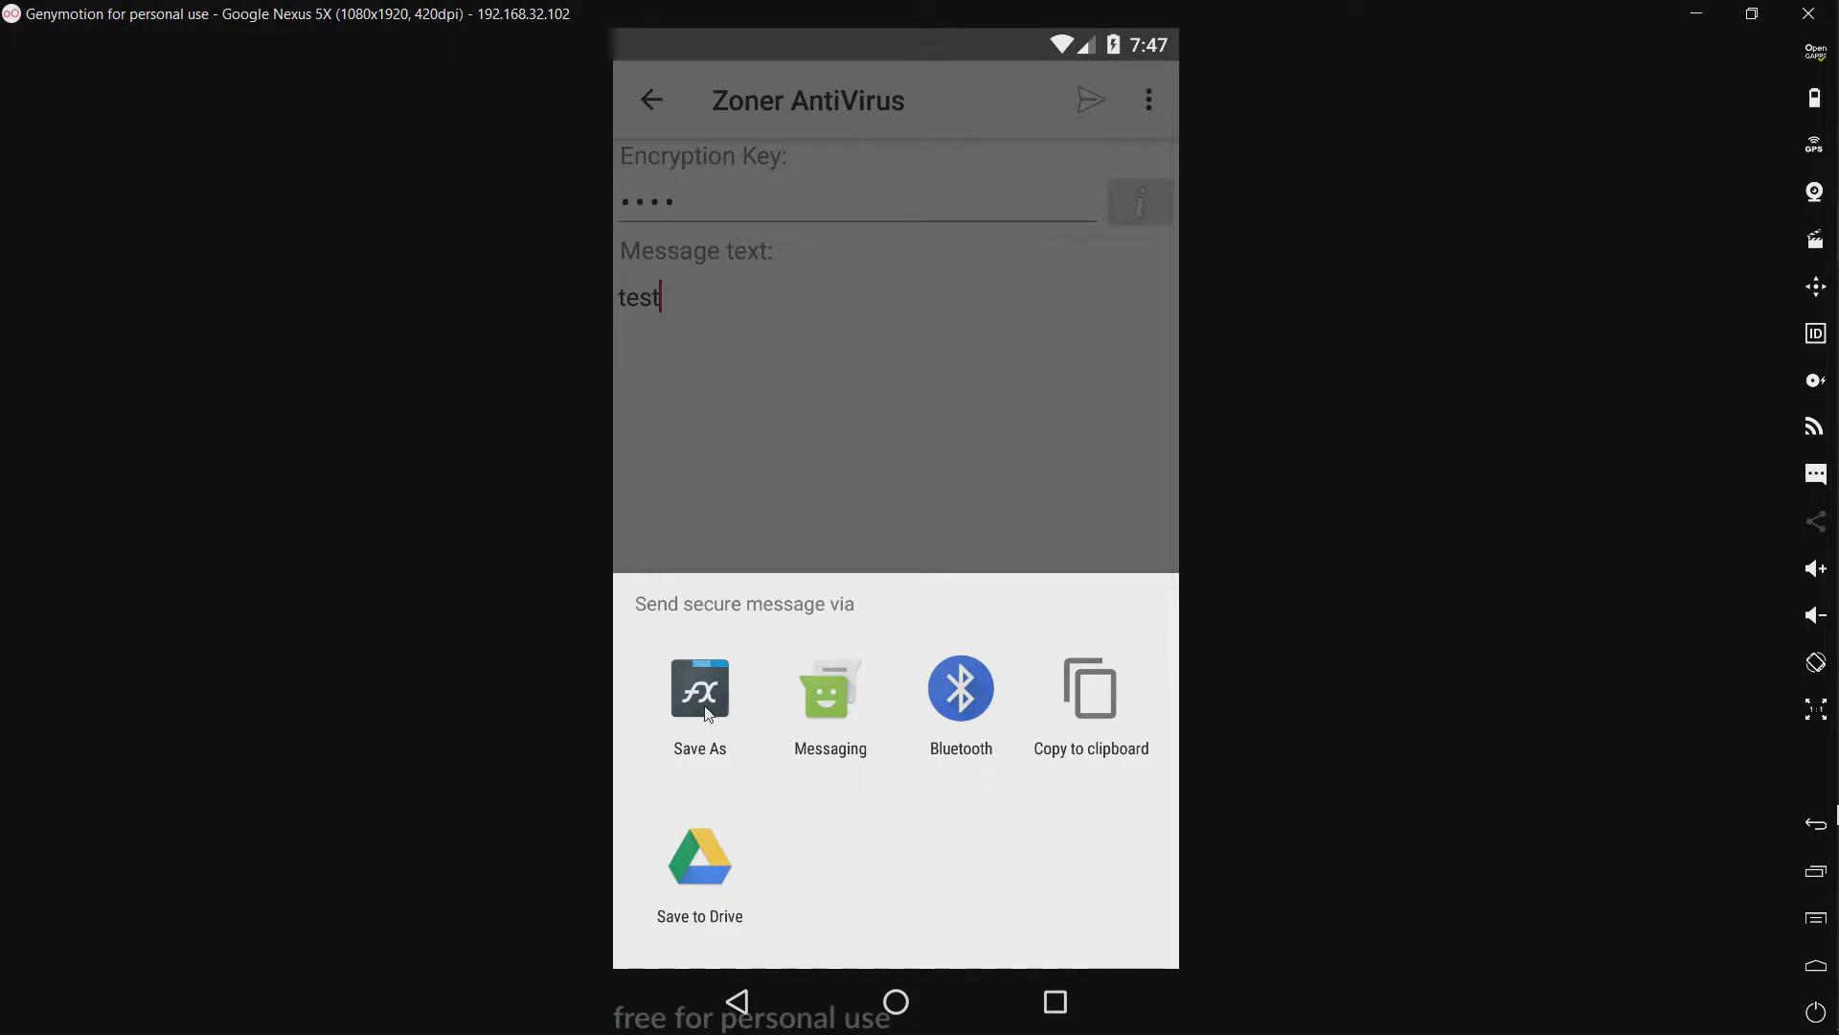
pyautogui.click(818, 704)
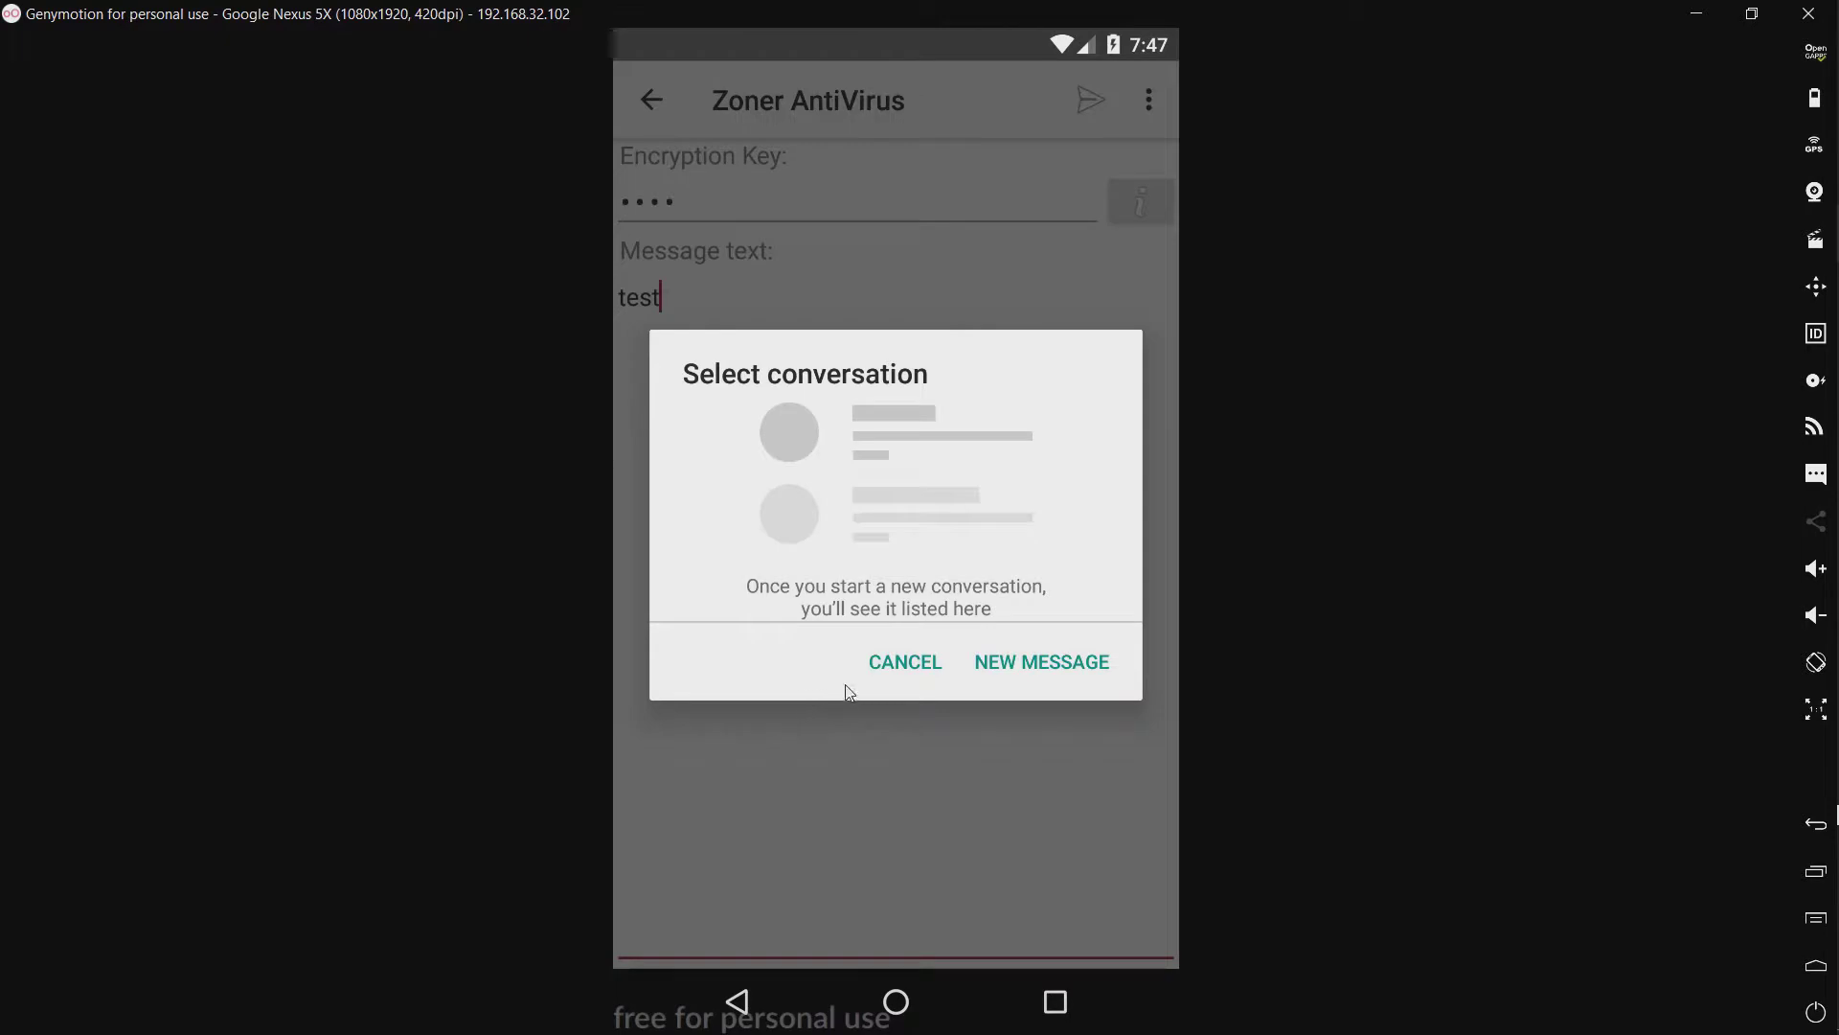
# Step: Start a new Messaging conversation to contact Test and review the zavm.net link in the body
pyautogui.click(1018, 661)
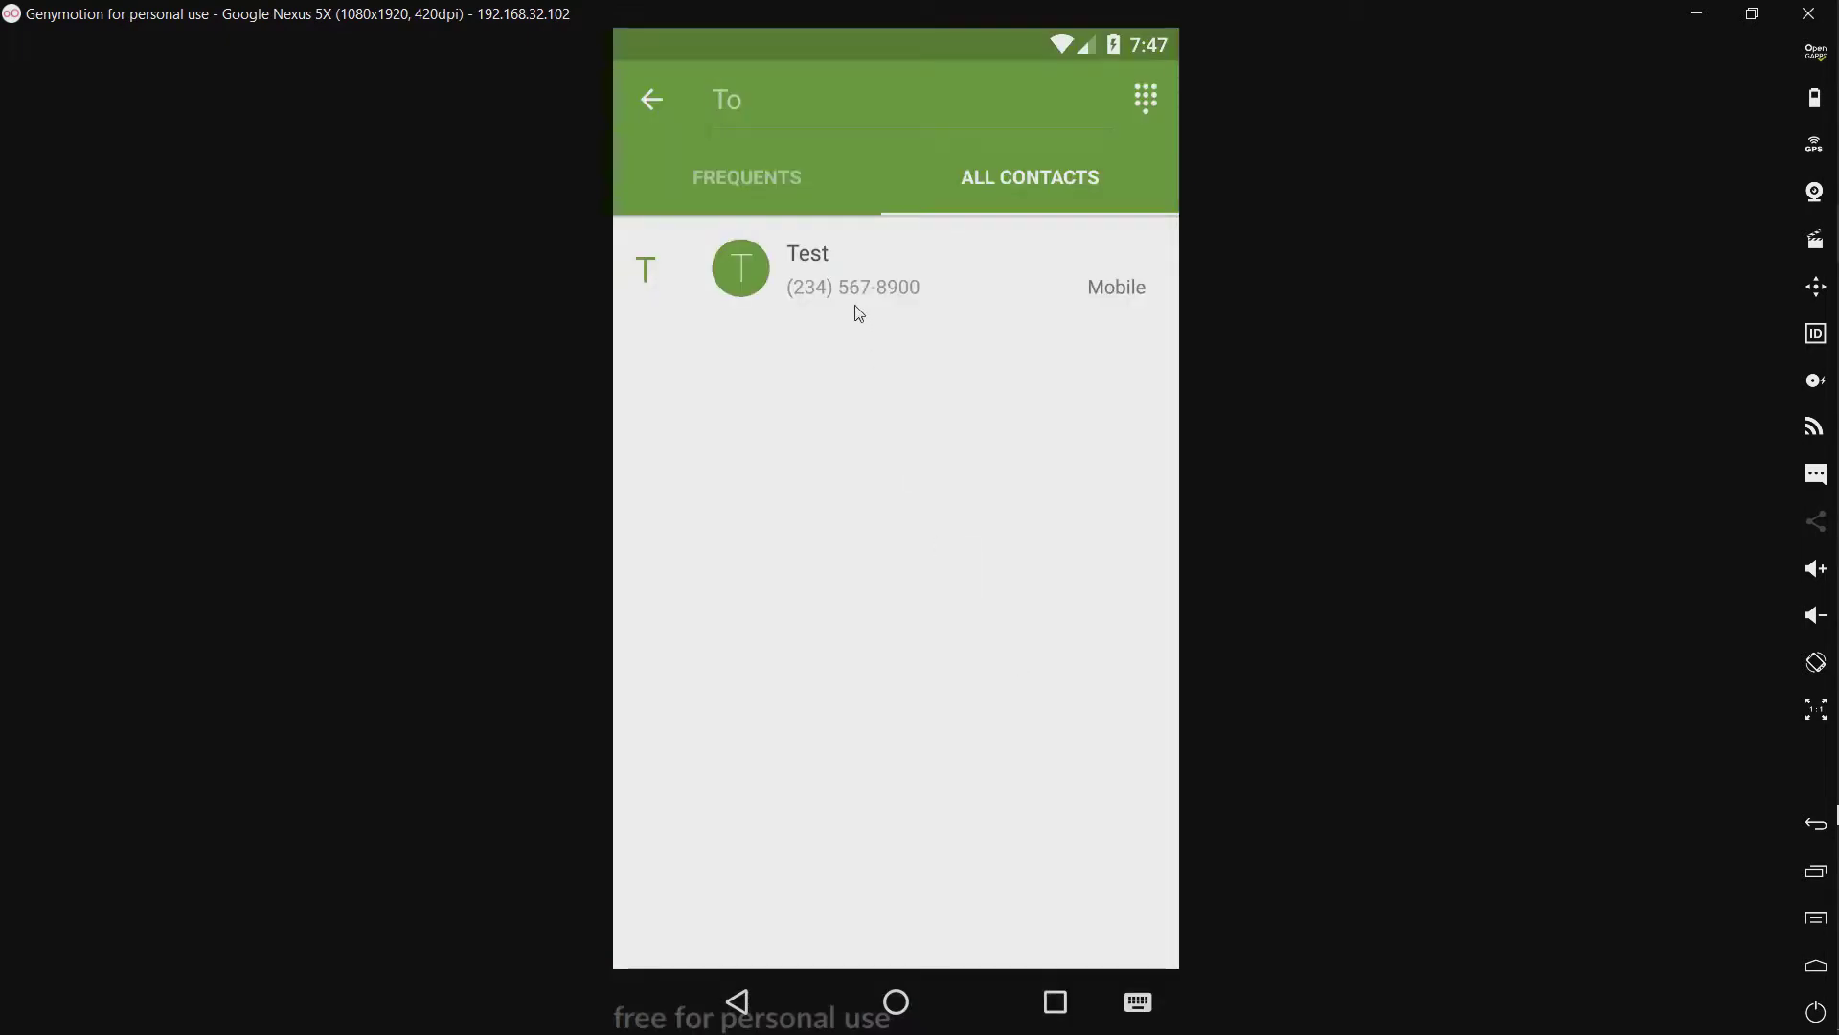
pyautogui.click(853, 285)
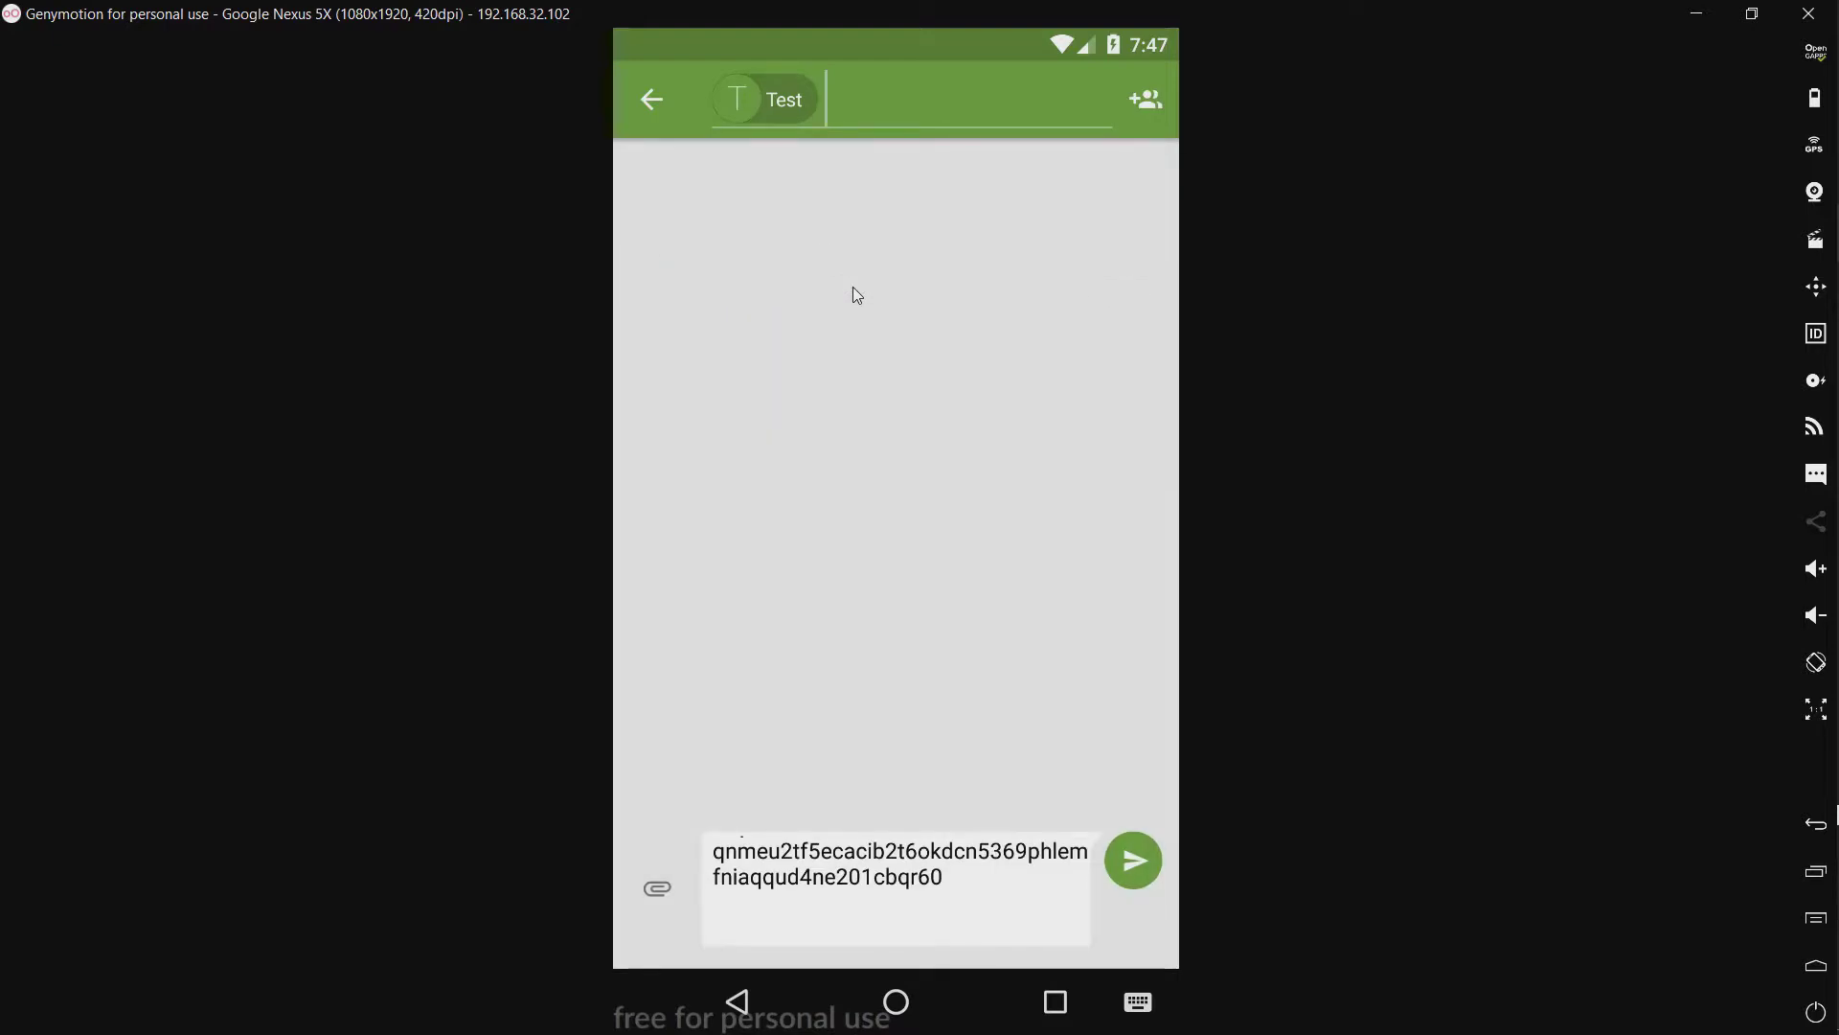
pyautogui.click(917, 910)
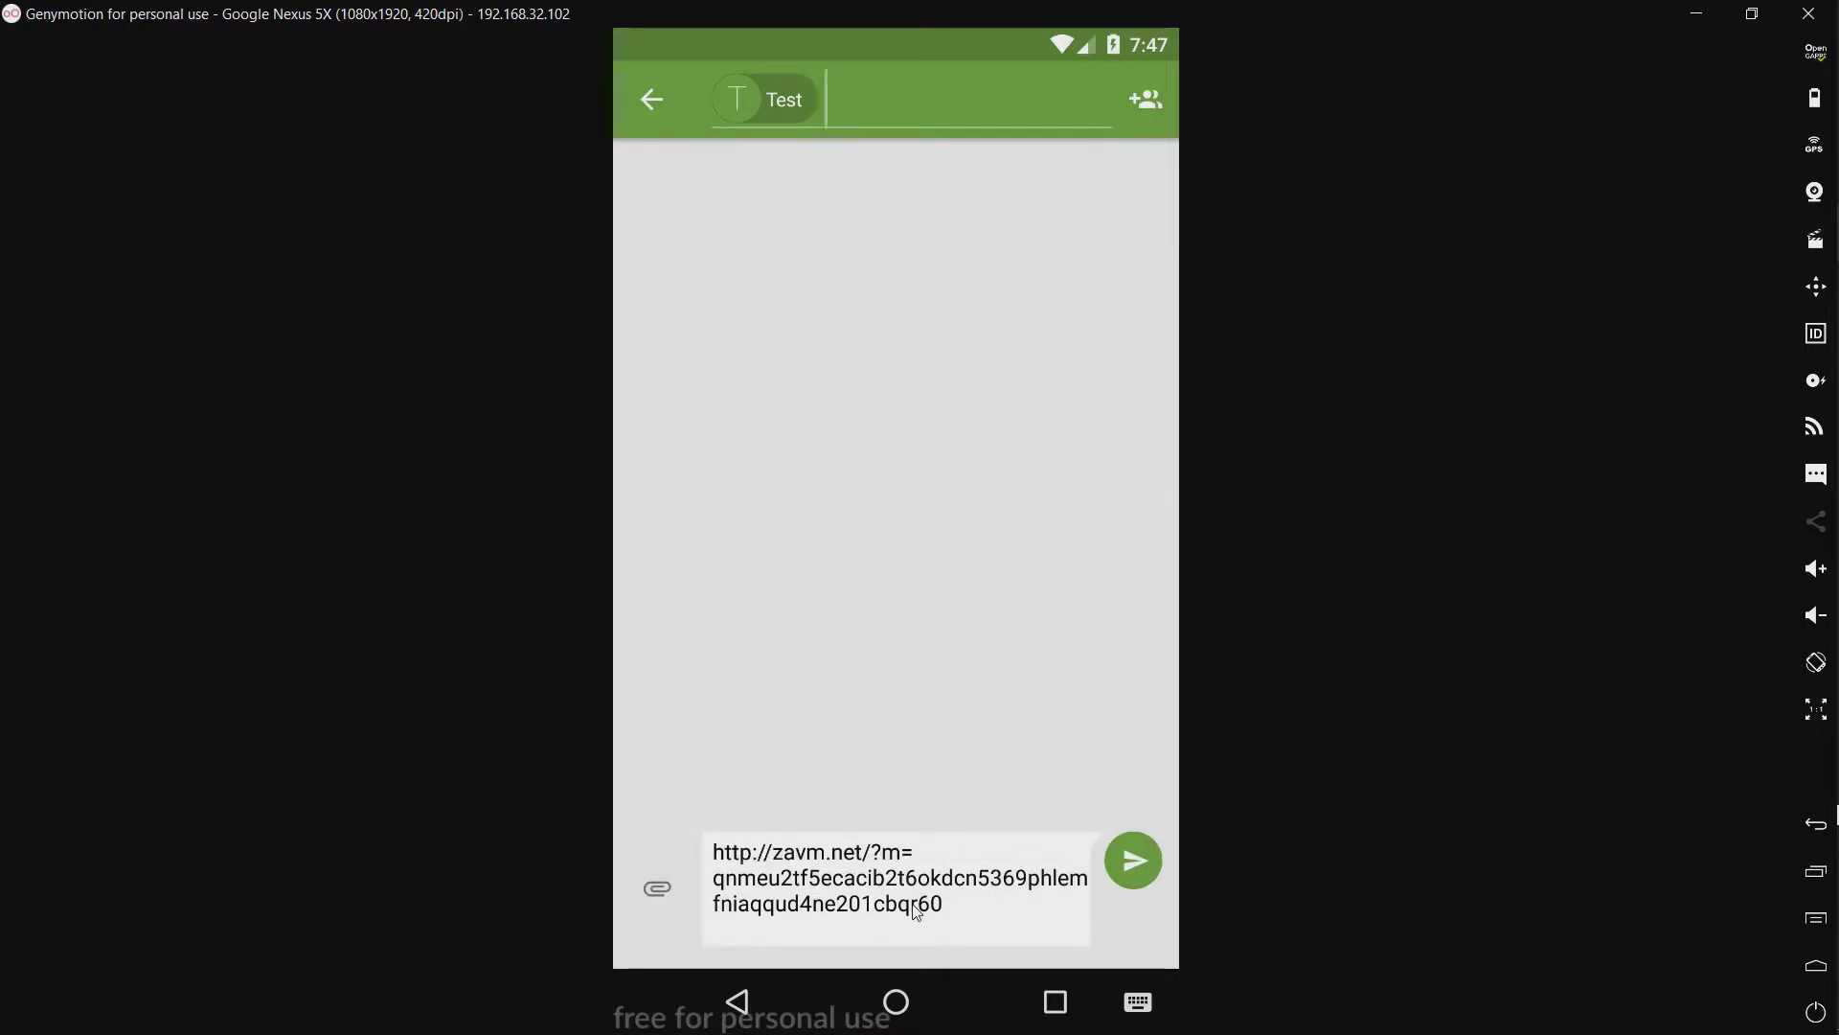
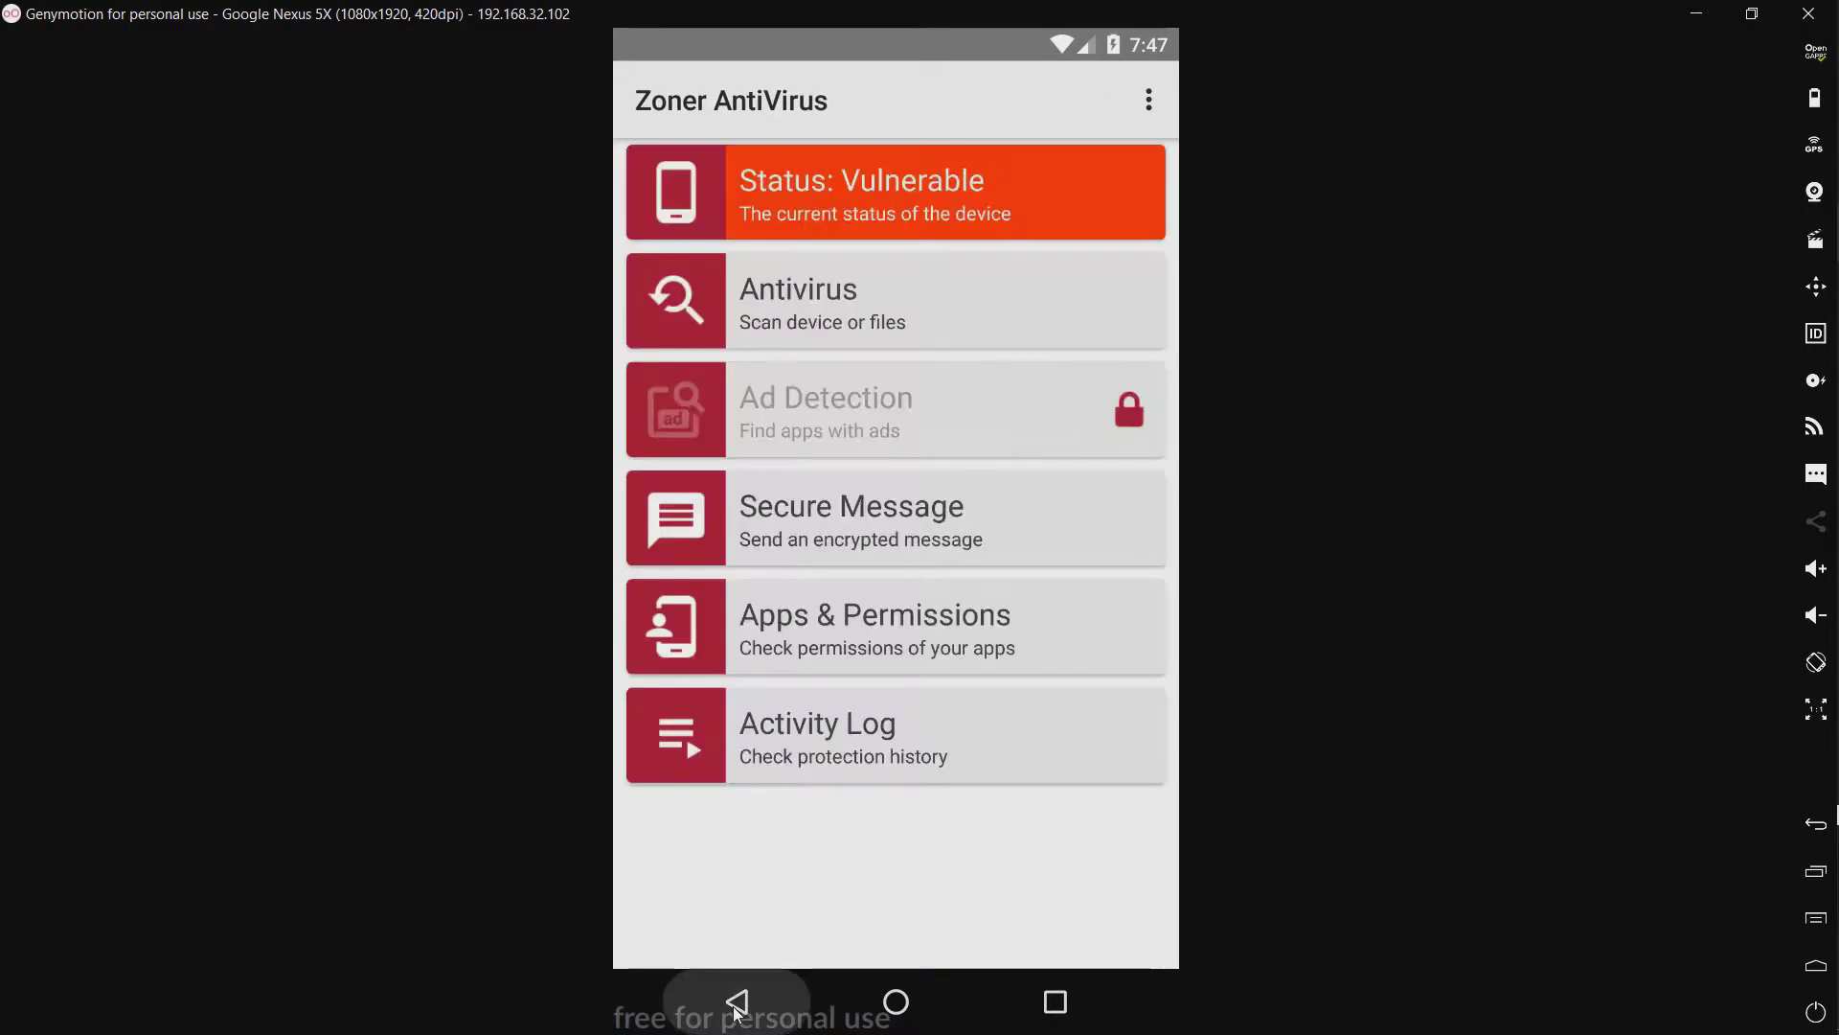
# Step: Open Apps & Permissions and scroll through the permissions Chrome requests, then close them
pyautogui.click(805, 638)
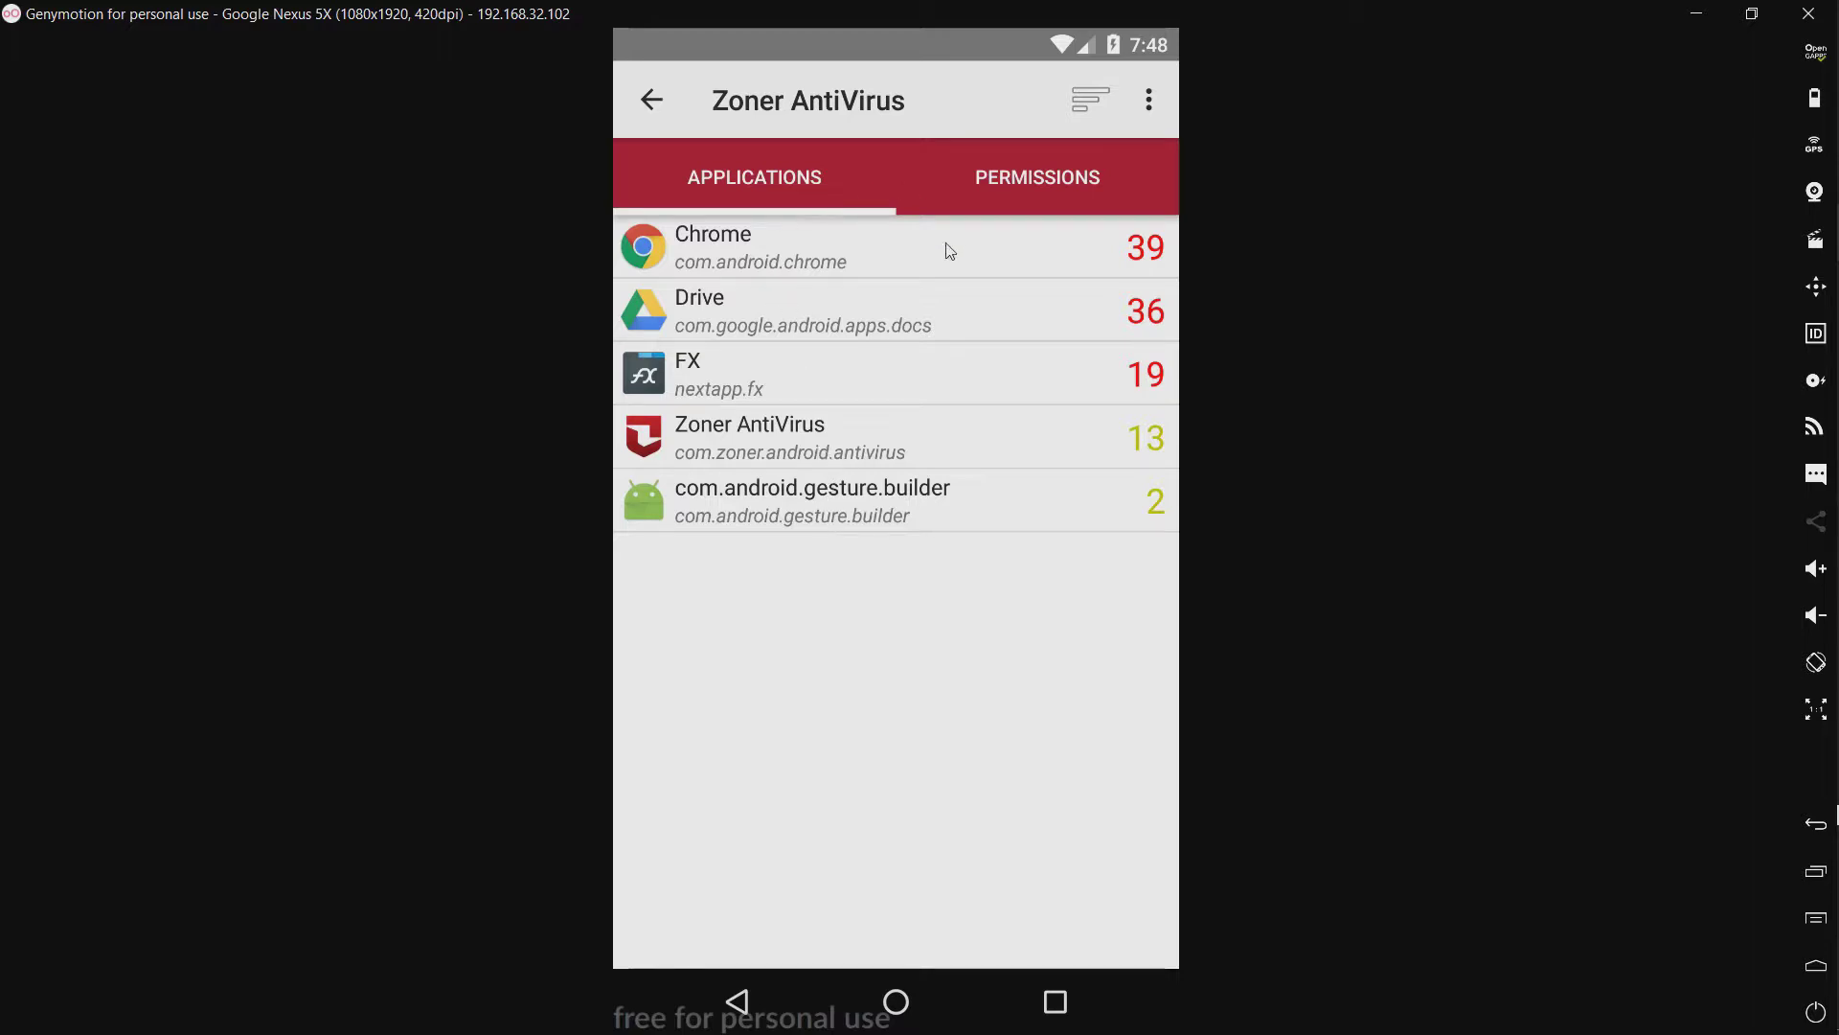
pyautogui.click(1140, 251)
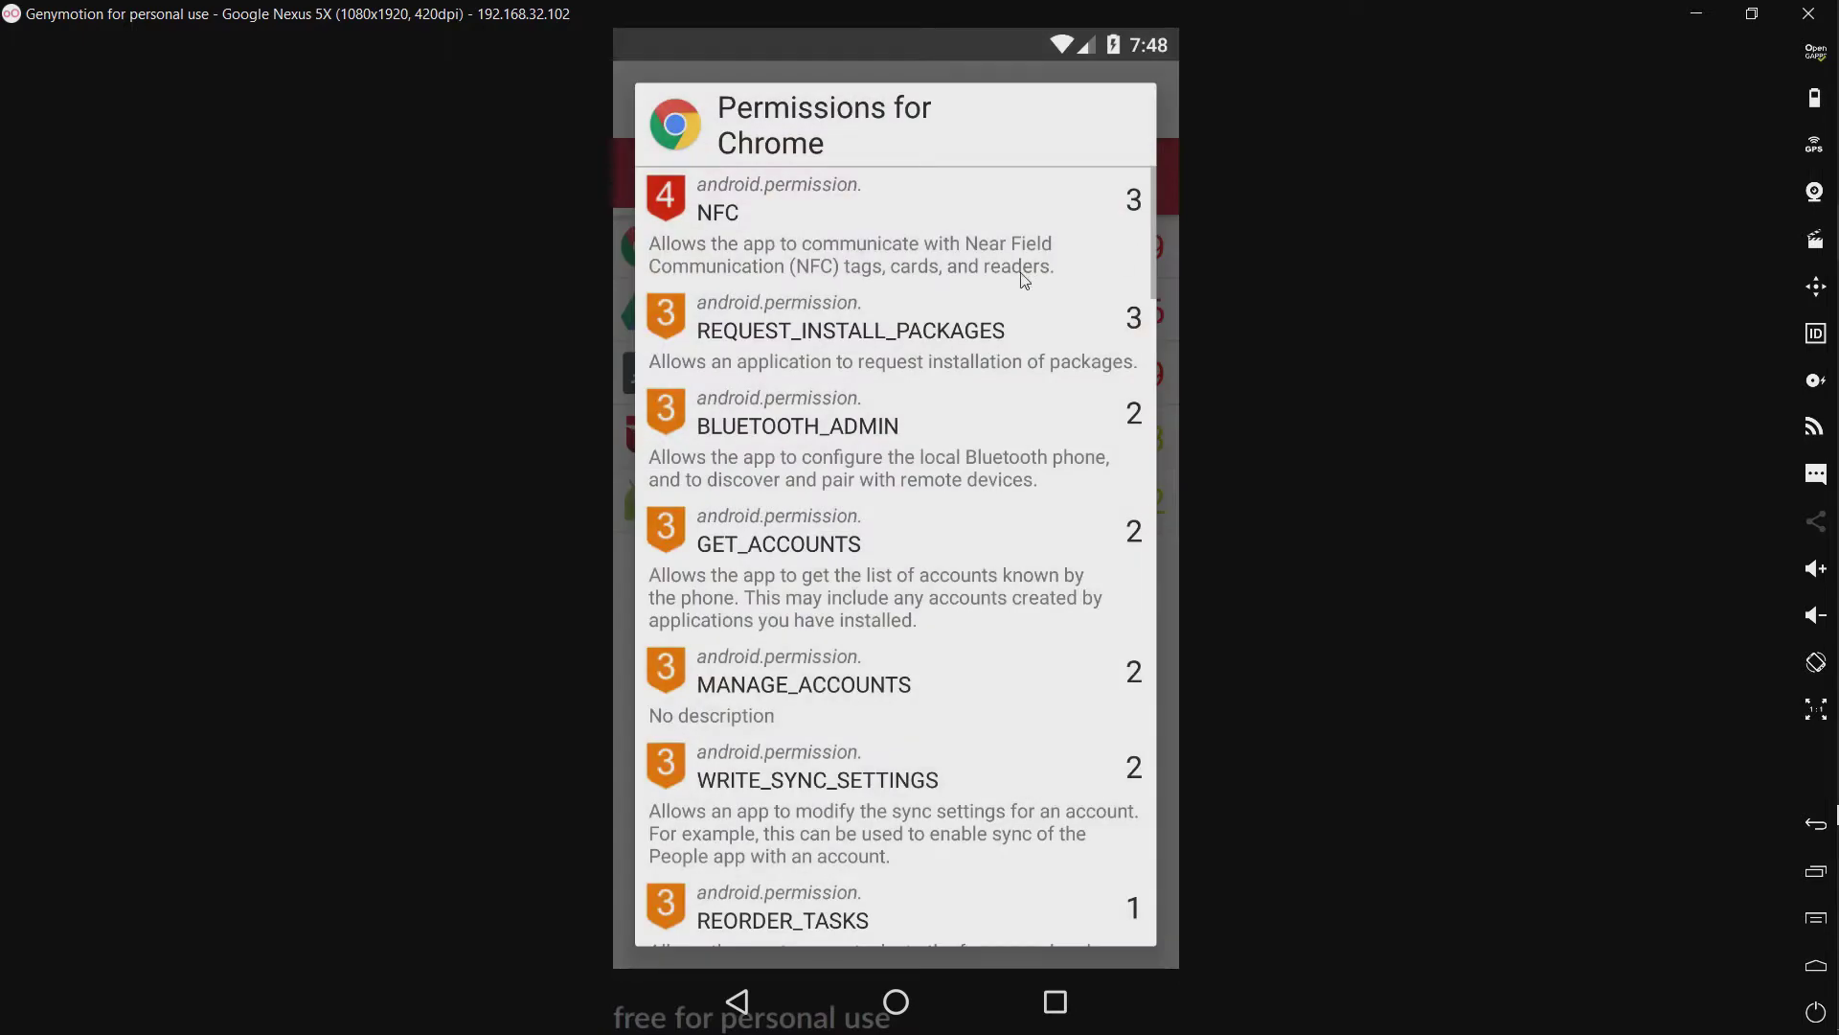
pyautogui.scroll(-1, 972, 380)
pyautogui.scroll(-4, 973, 380)
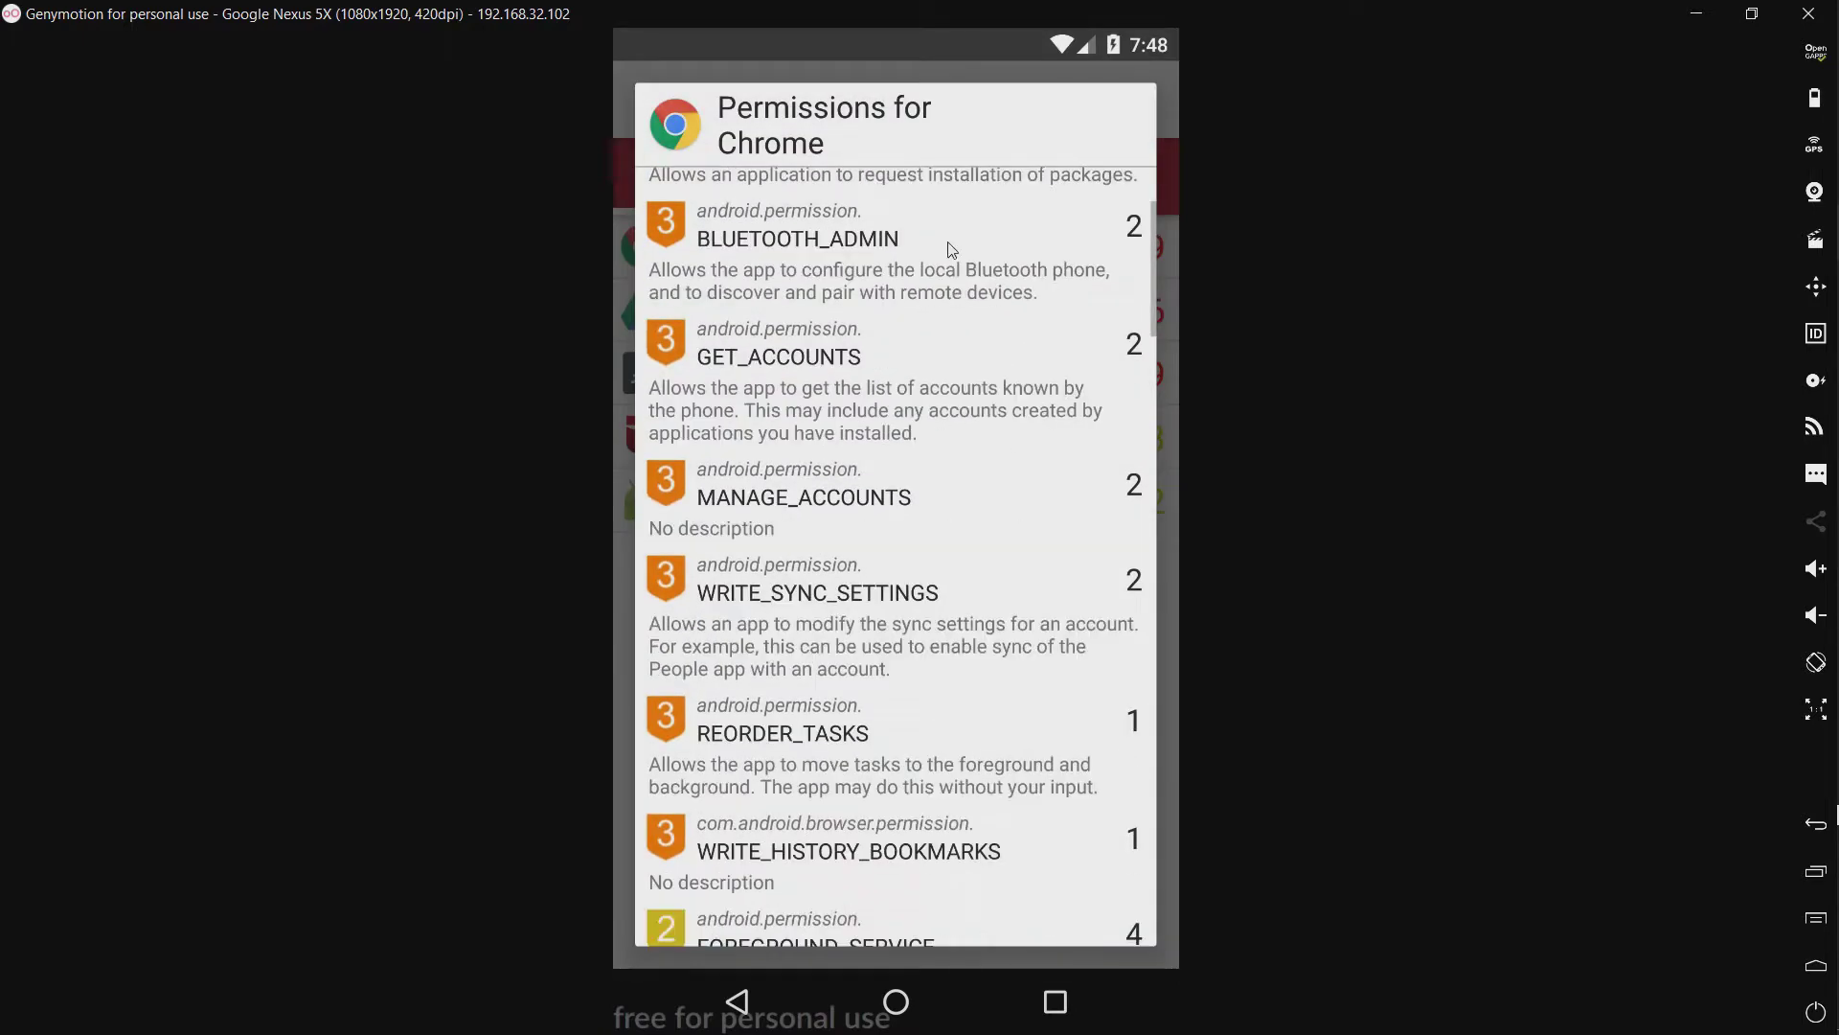
pyautogui.scroll(-5, 939, 436)
pyautogui.scroll(-5, 939, 436)
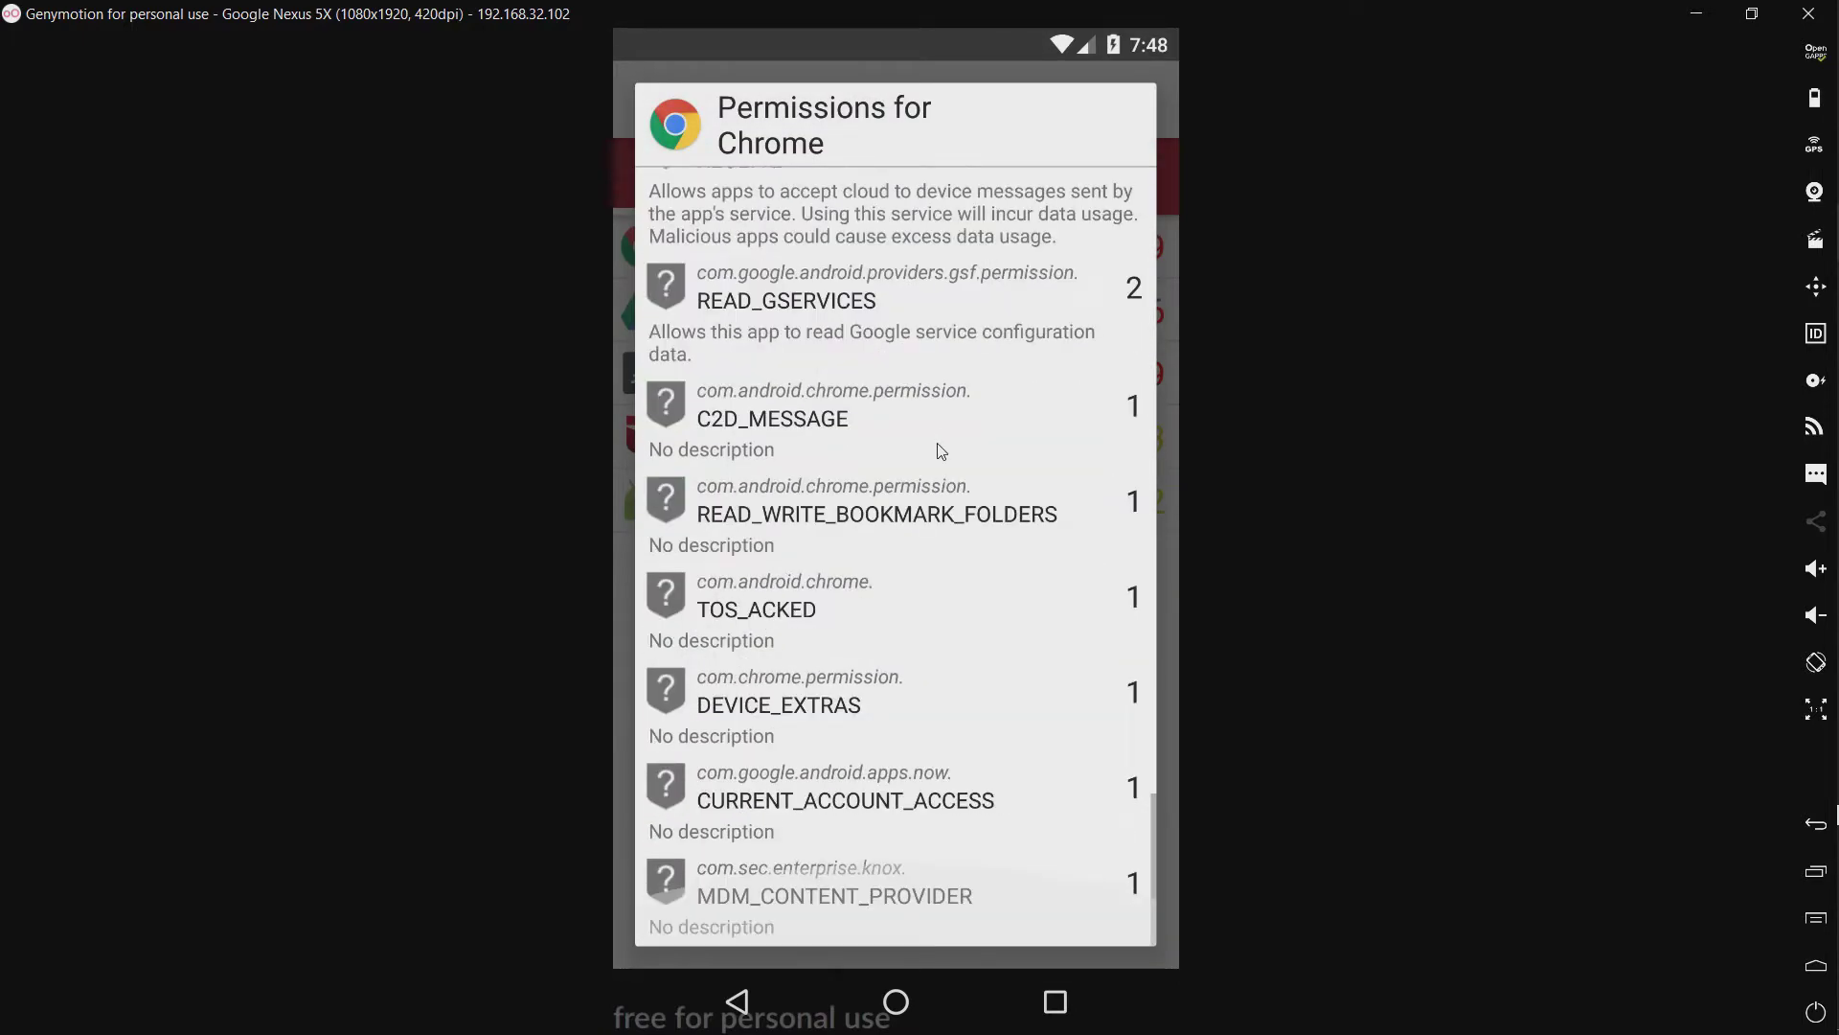
pyautogui.click(744, 997)
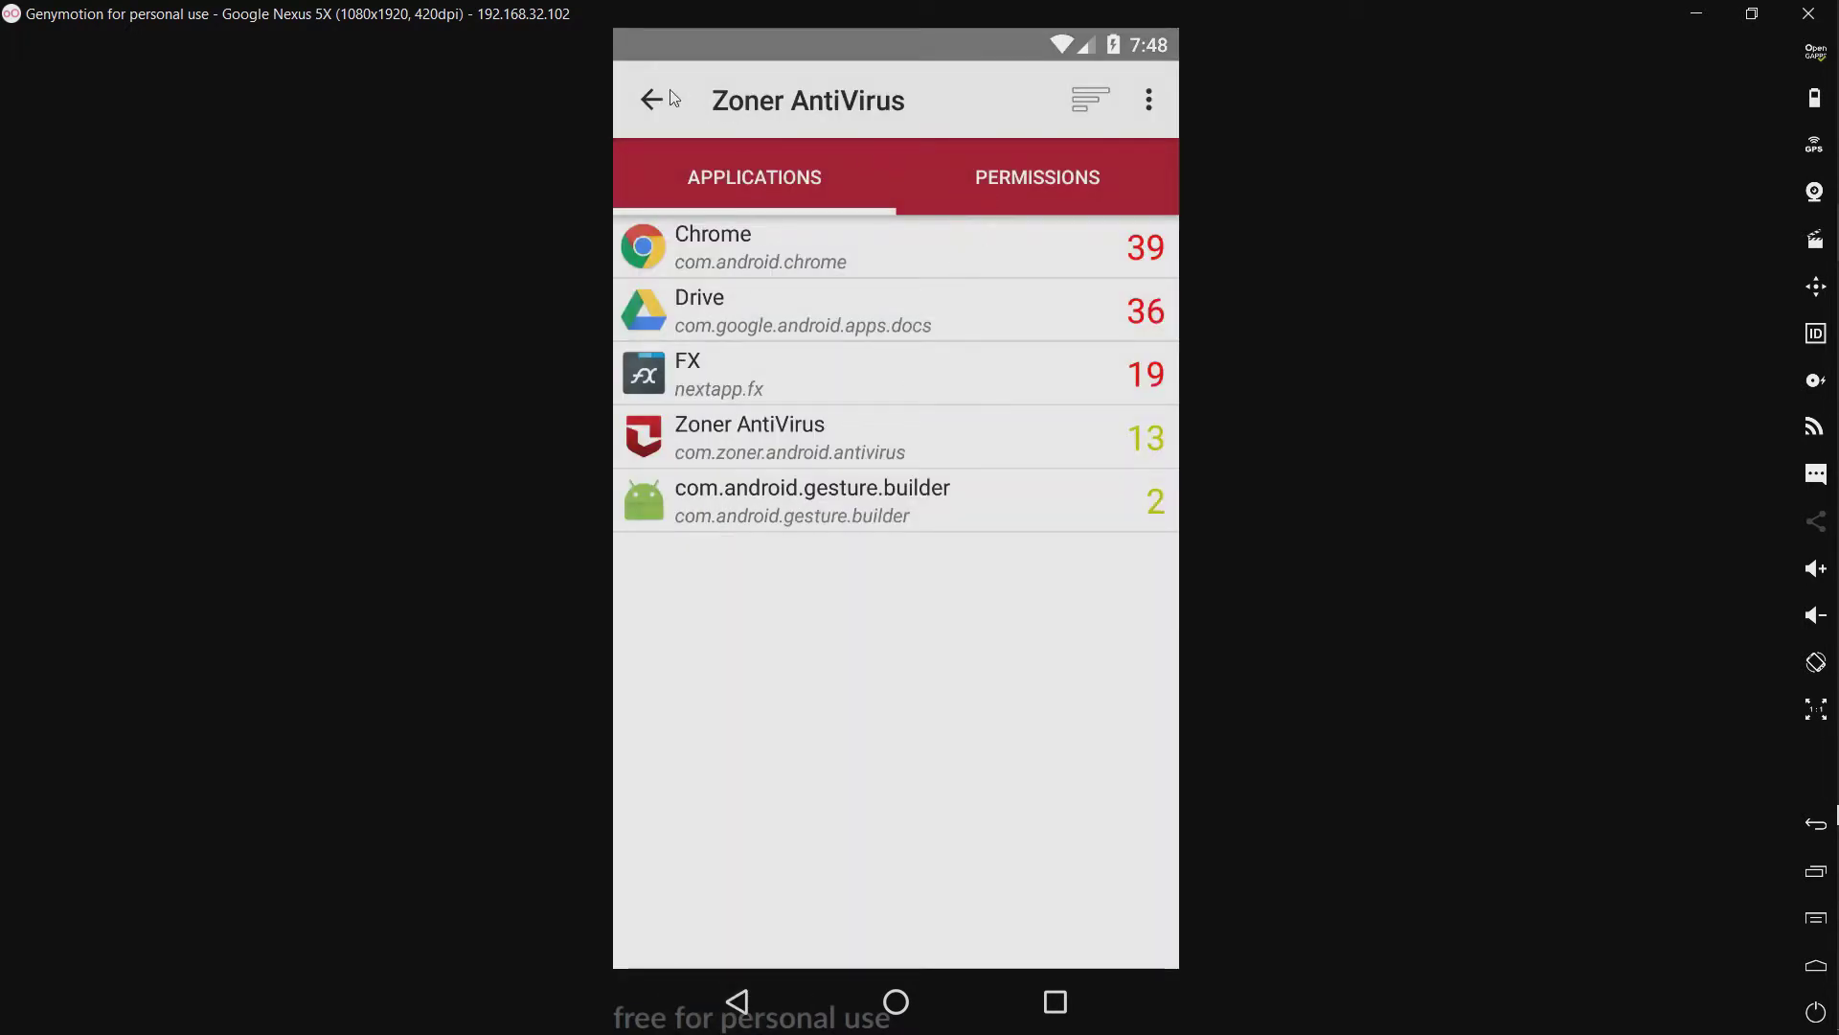
# Step: Check the empty Activity Log and return to the main screen
pyautogui.click(667, 96)
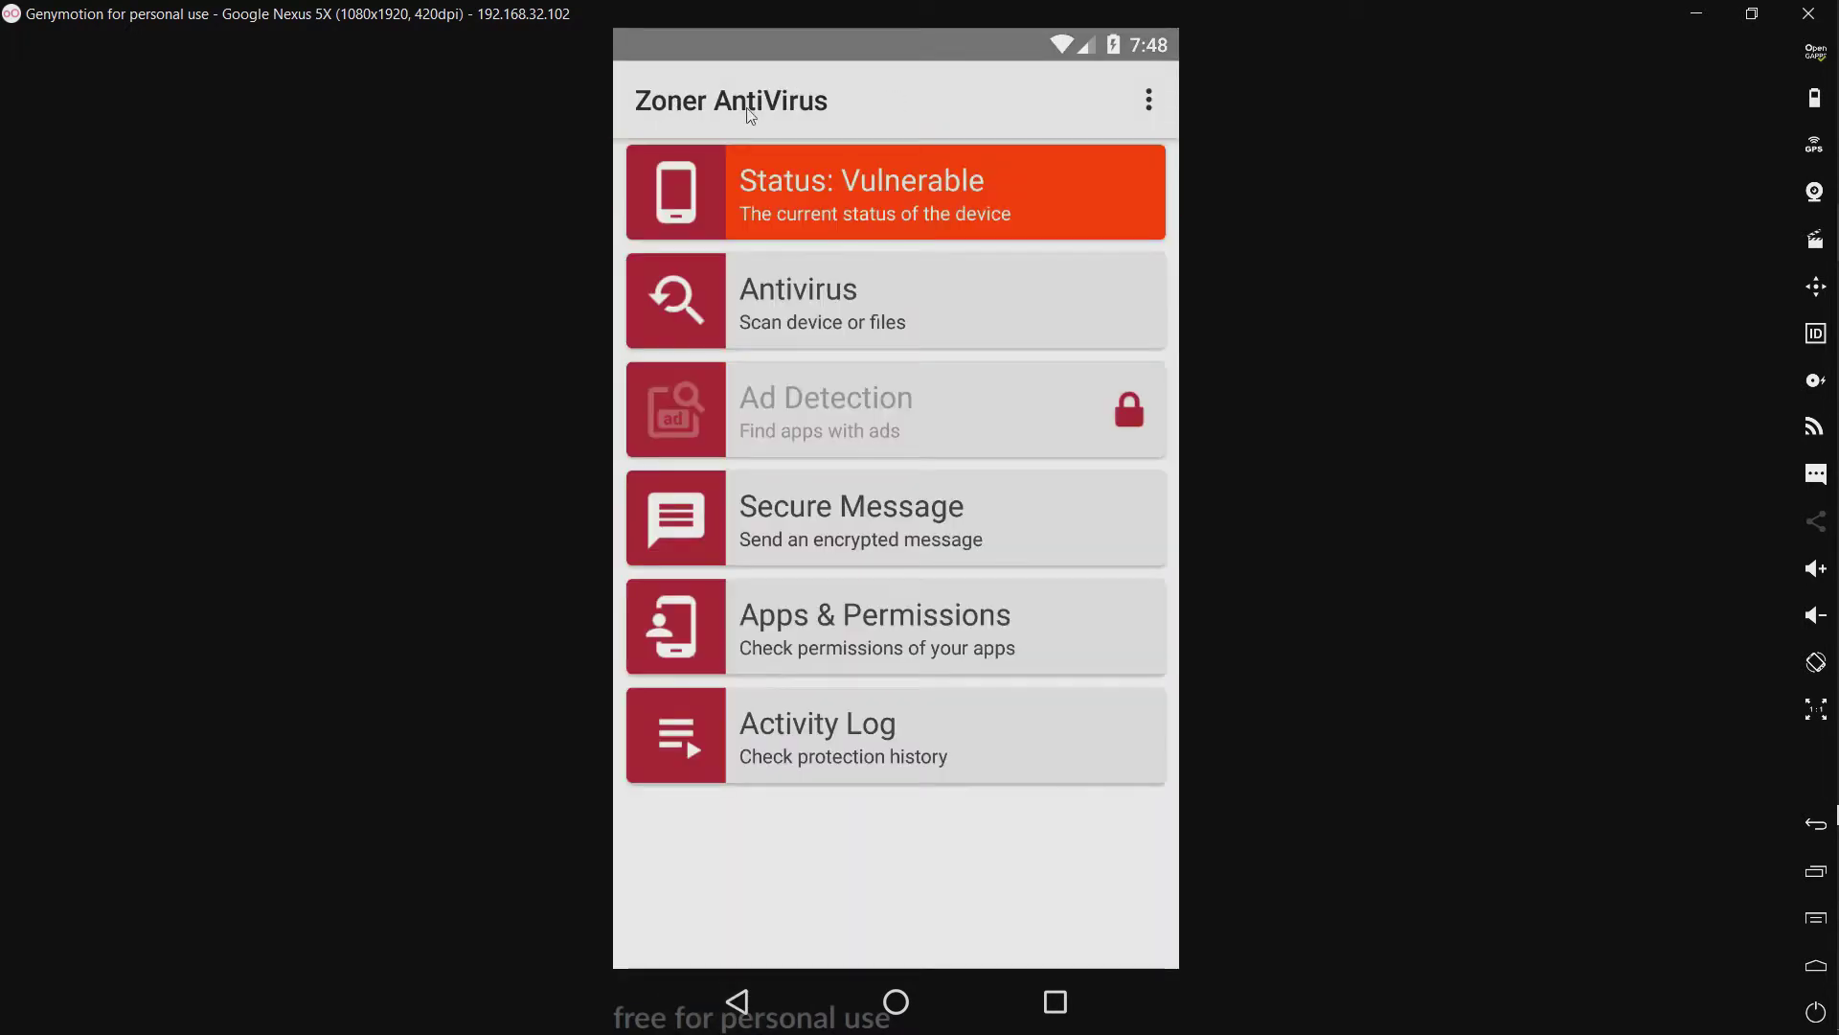
pyautogui.click(815, 730)
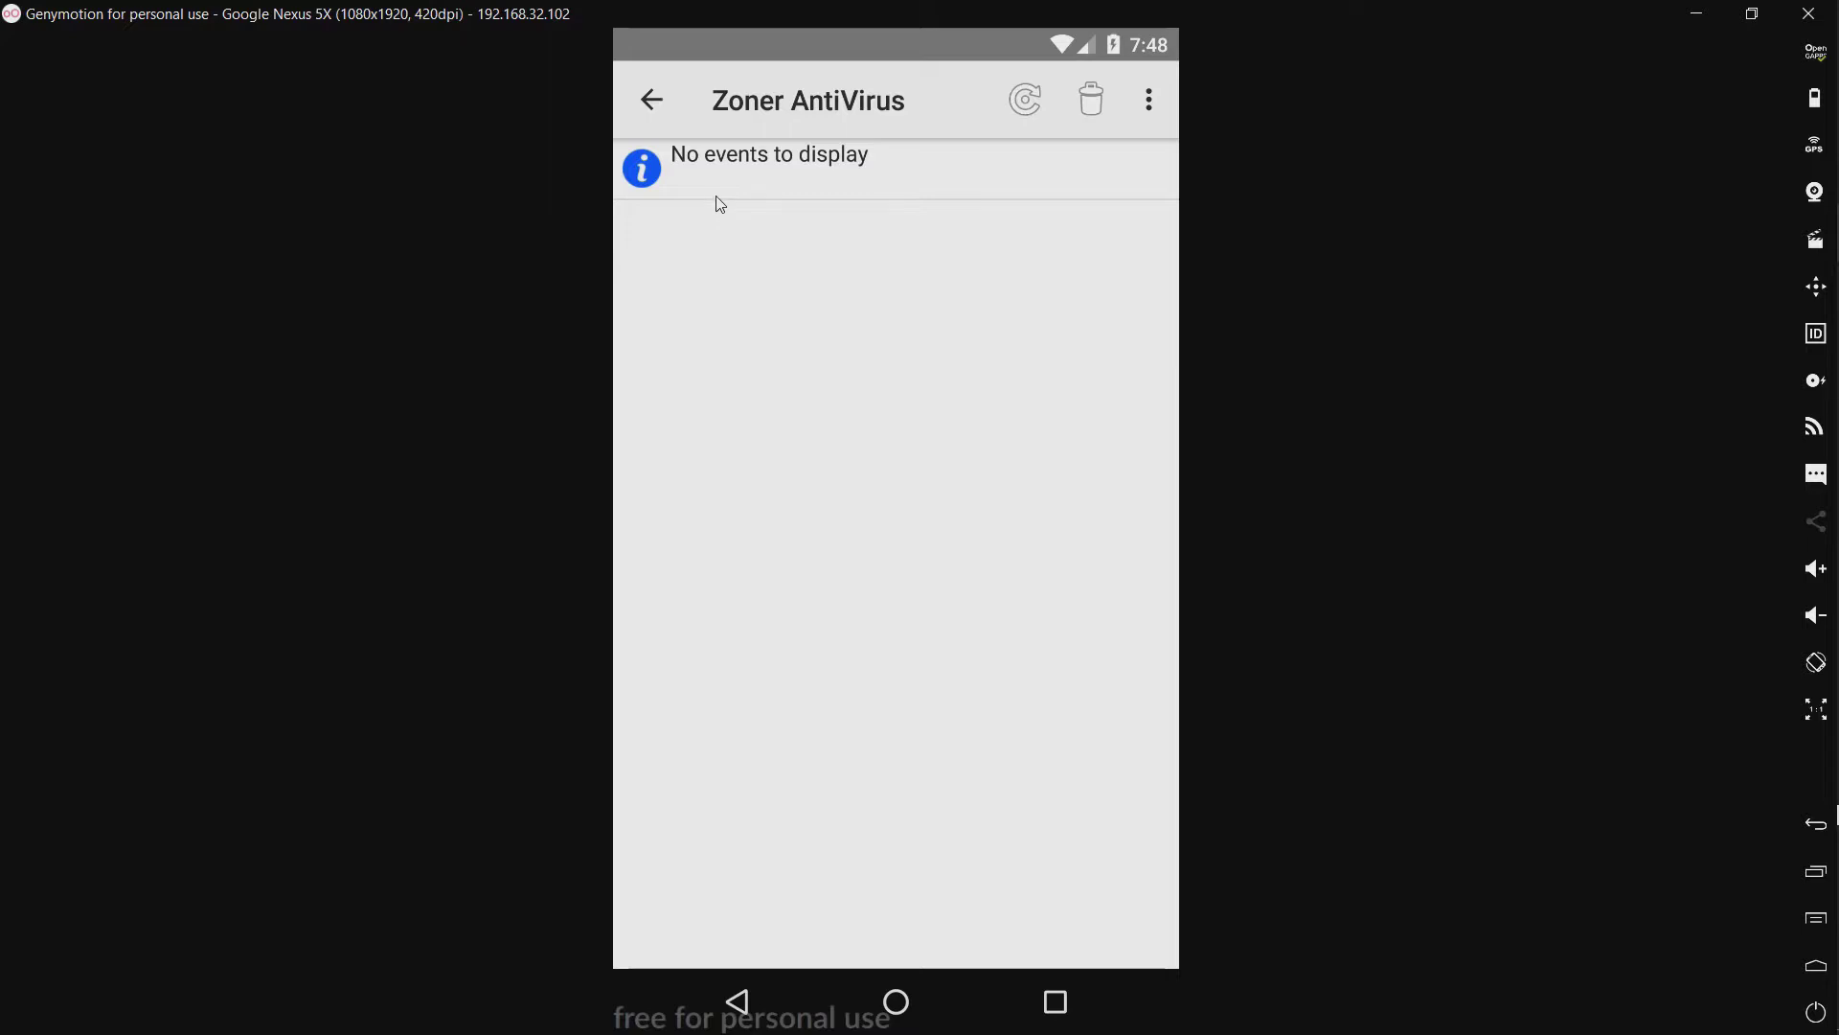
pyautogui.click(652, 101)
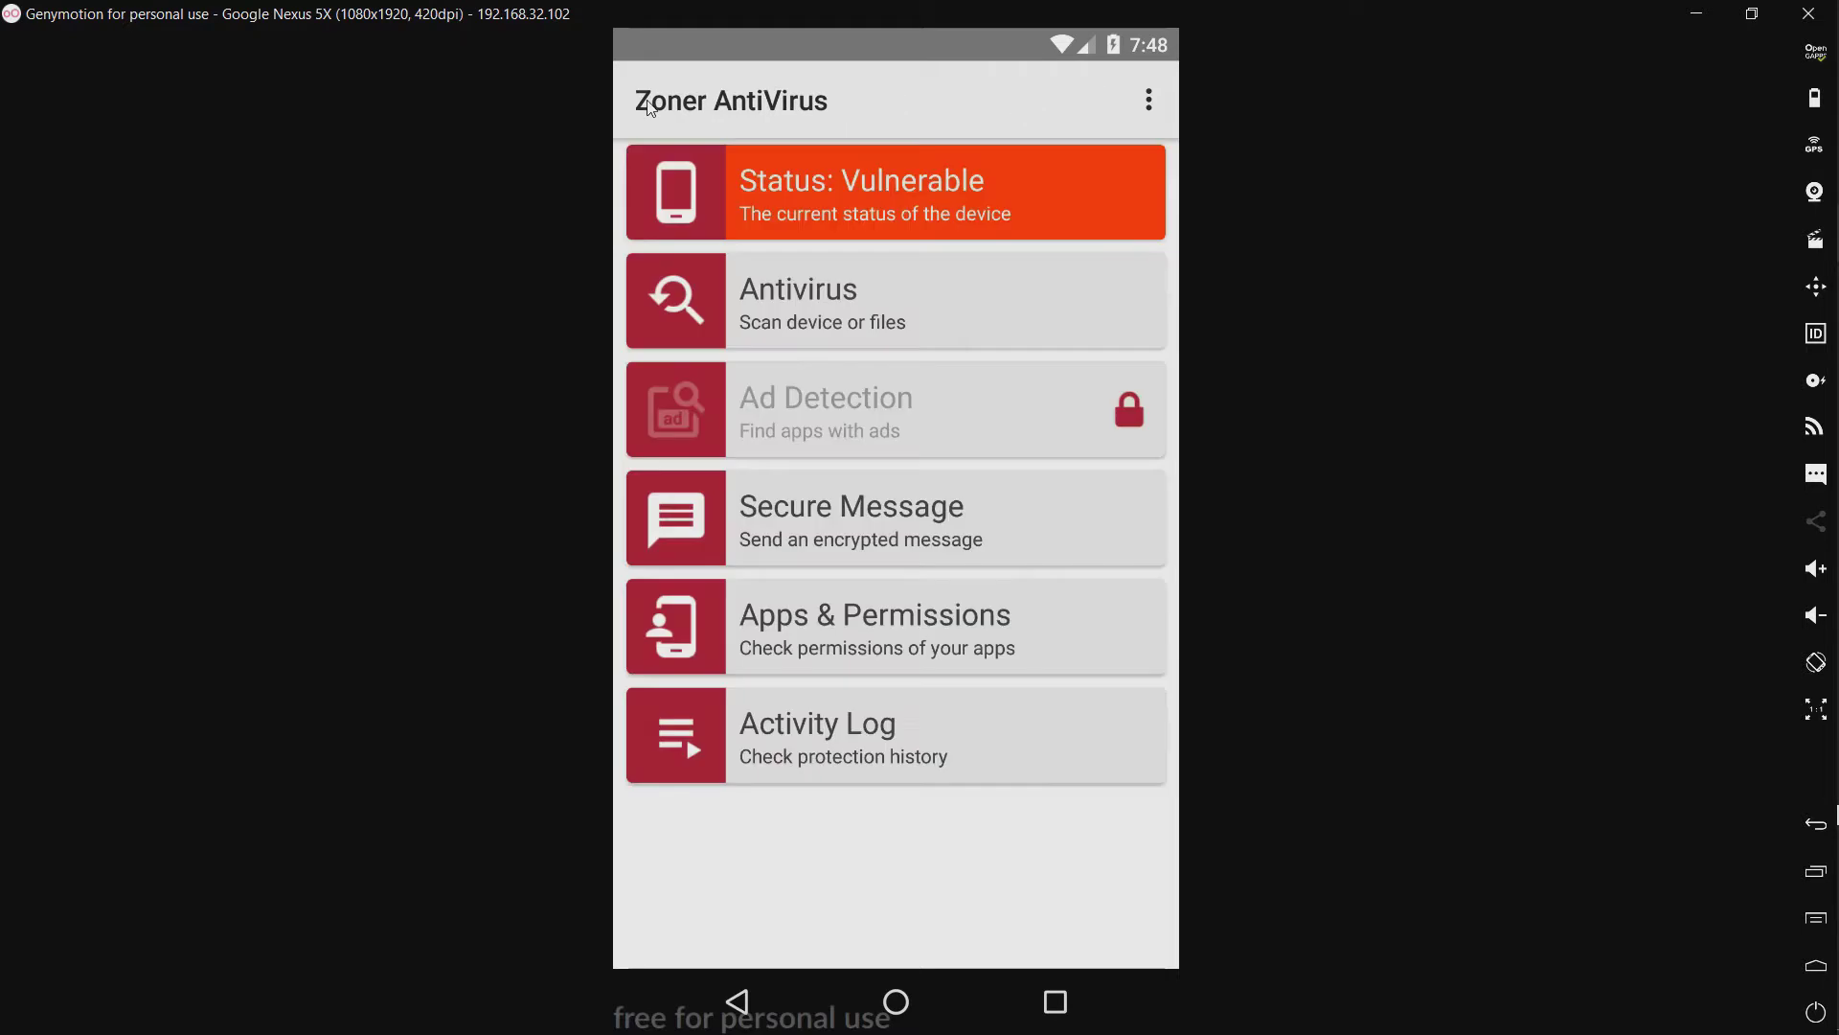
# Step: View the app's About version information and dismiss it
pyautogui.click(1146, 102)
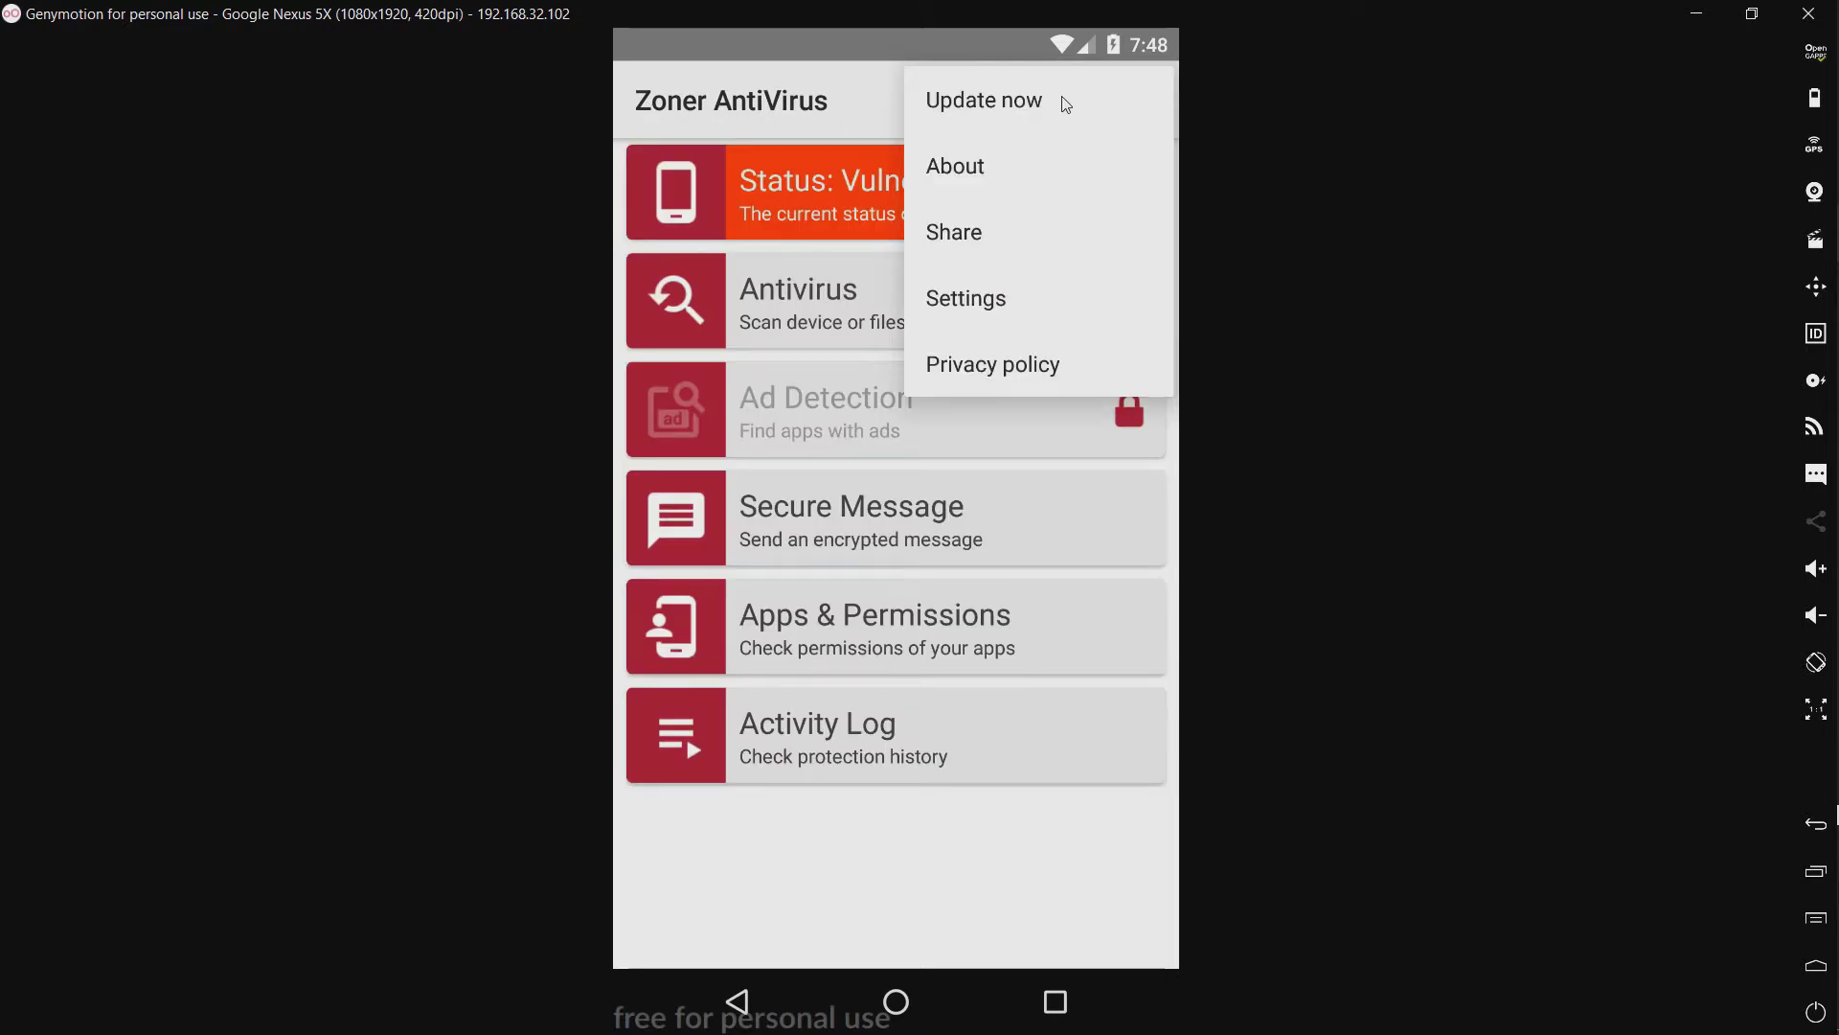
pyautogui.click(974, 172)
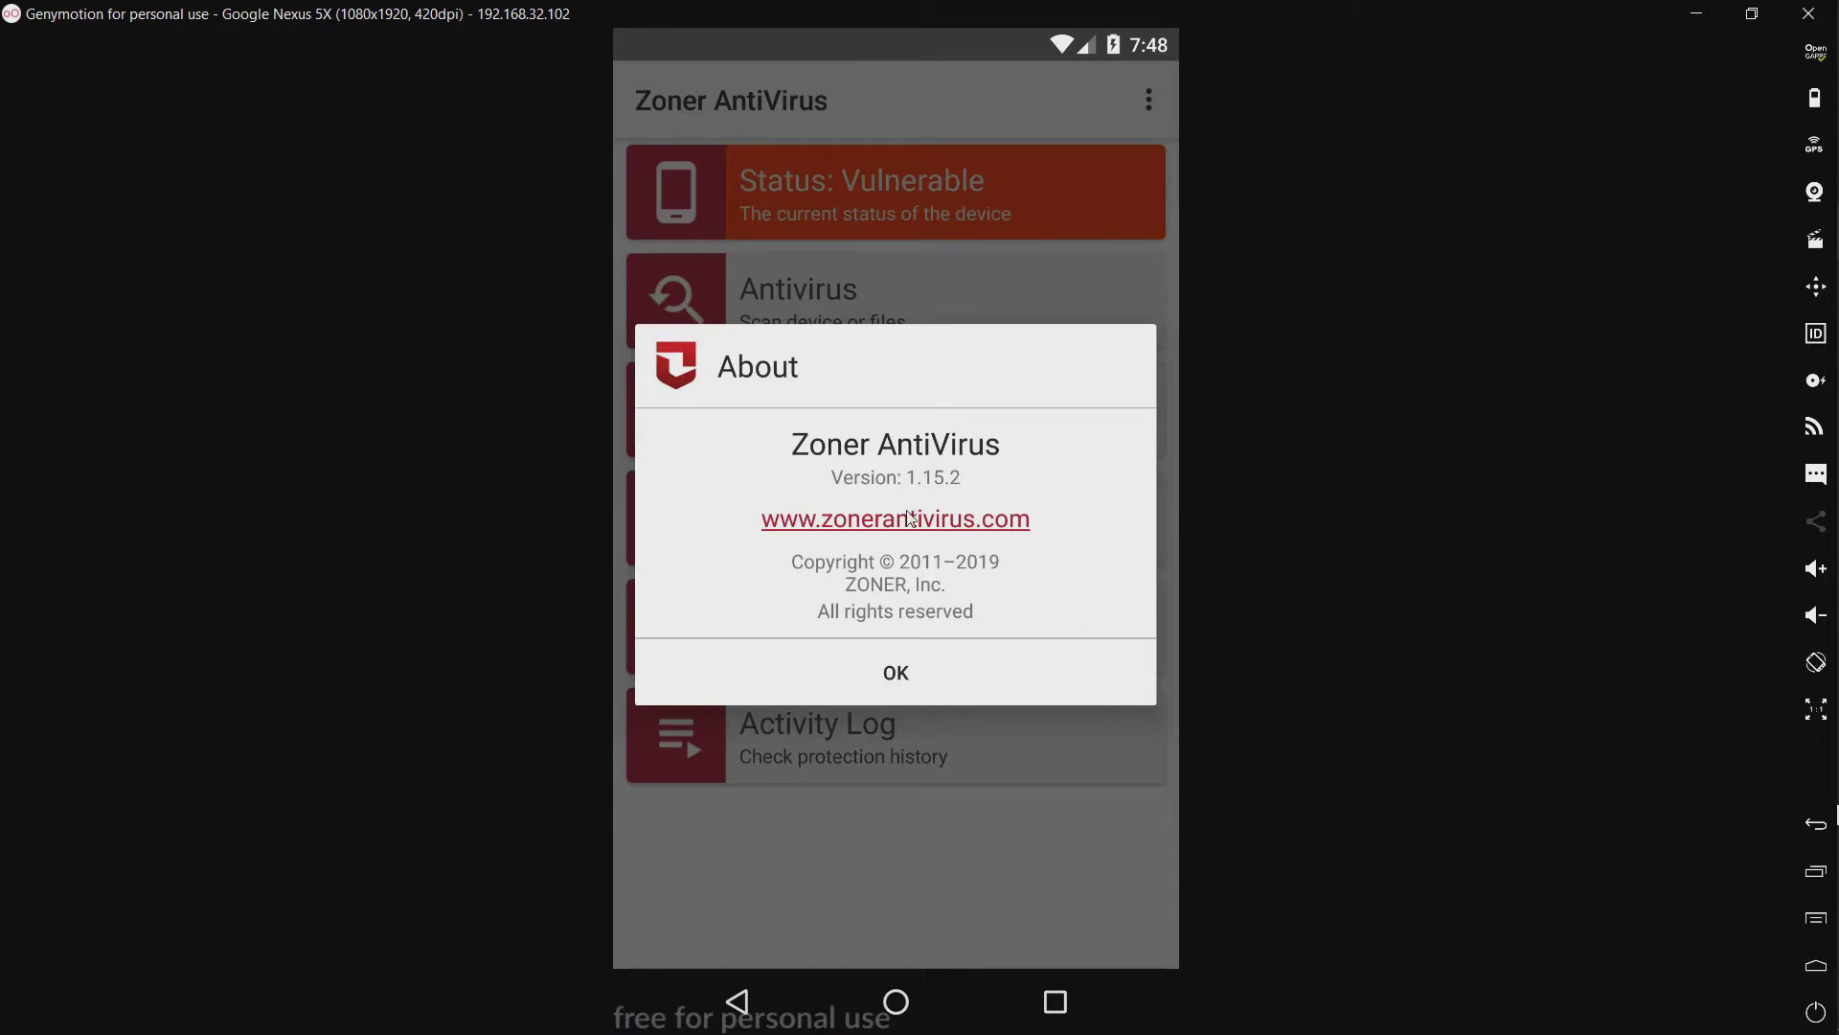
pyautogui.click(869, 681)
# Step: Look at the app's sharing options, dismiss them, and open Settings
pyautogui.click(1145, 97)
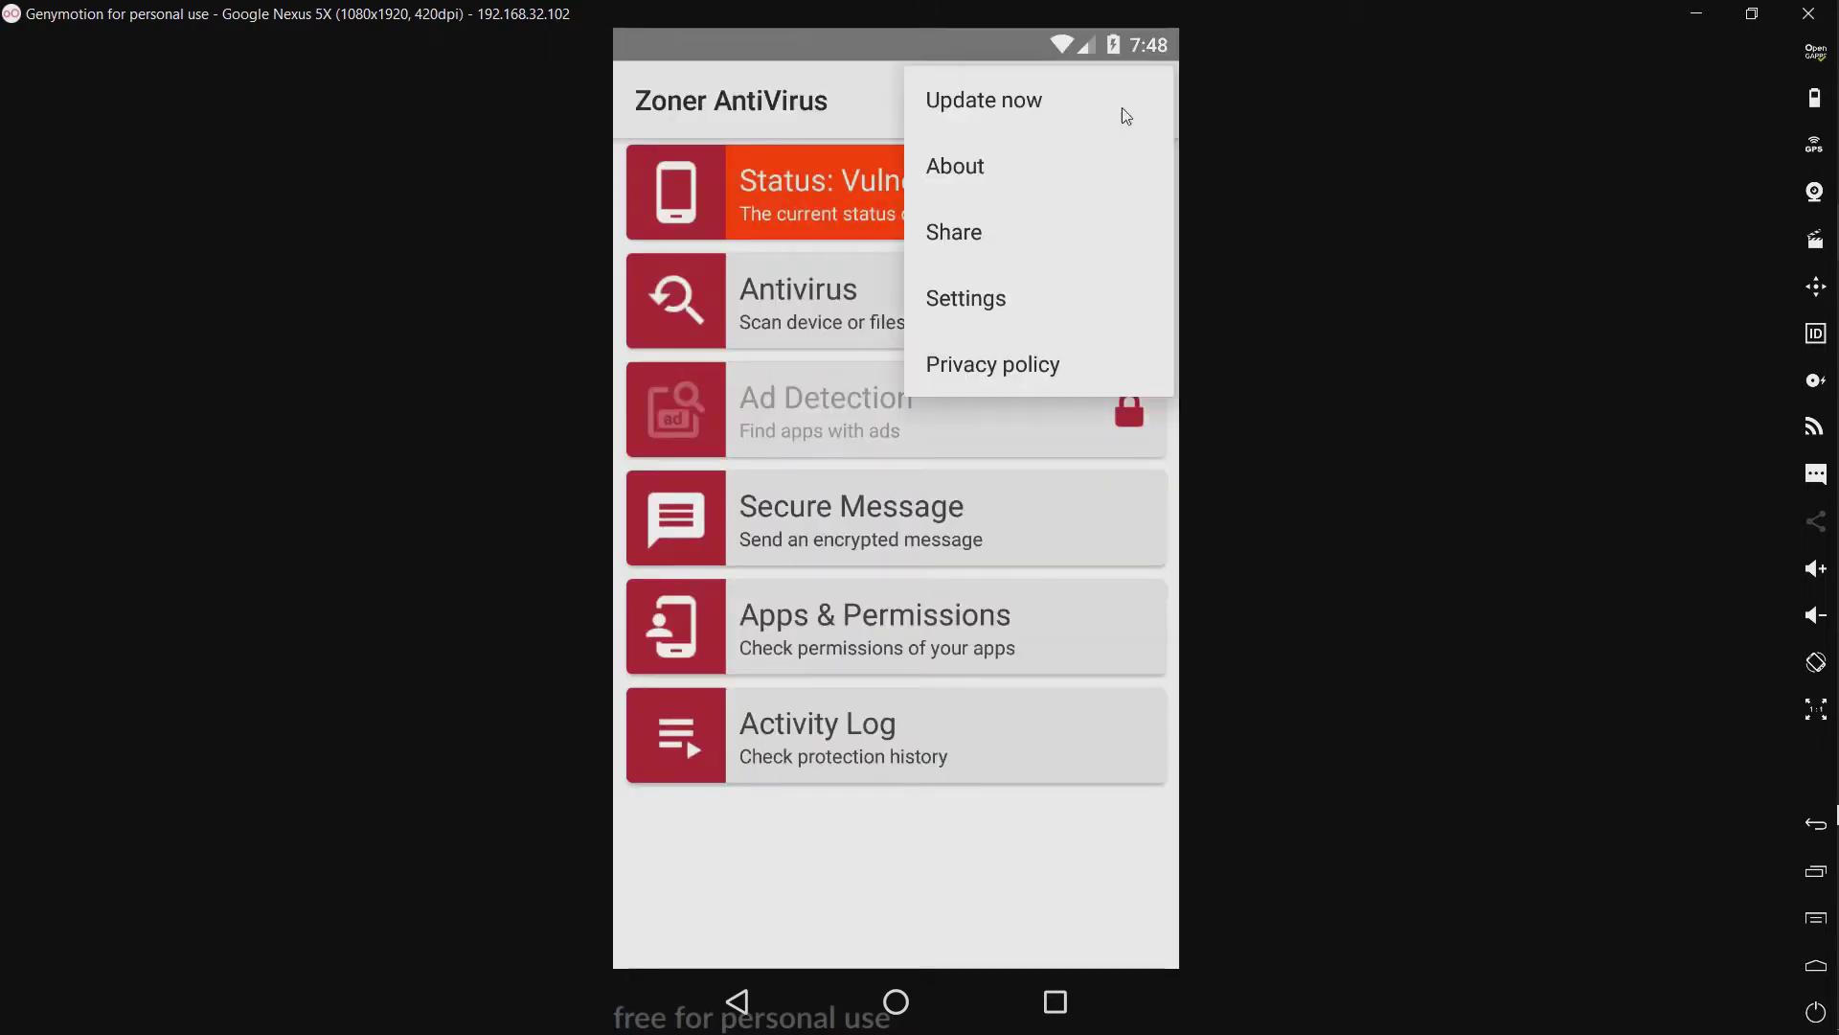
pyautogui.click(972, 249)
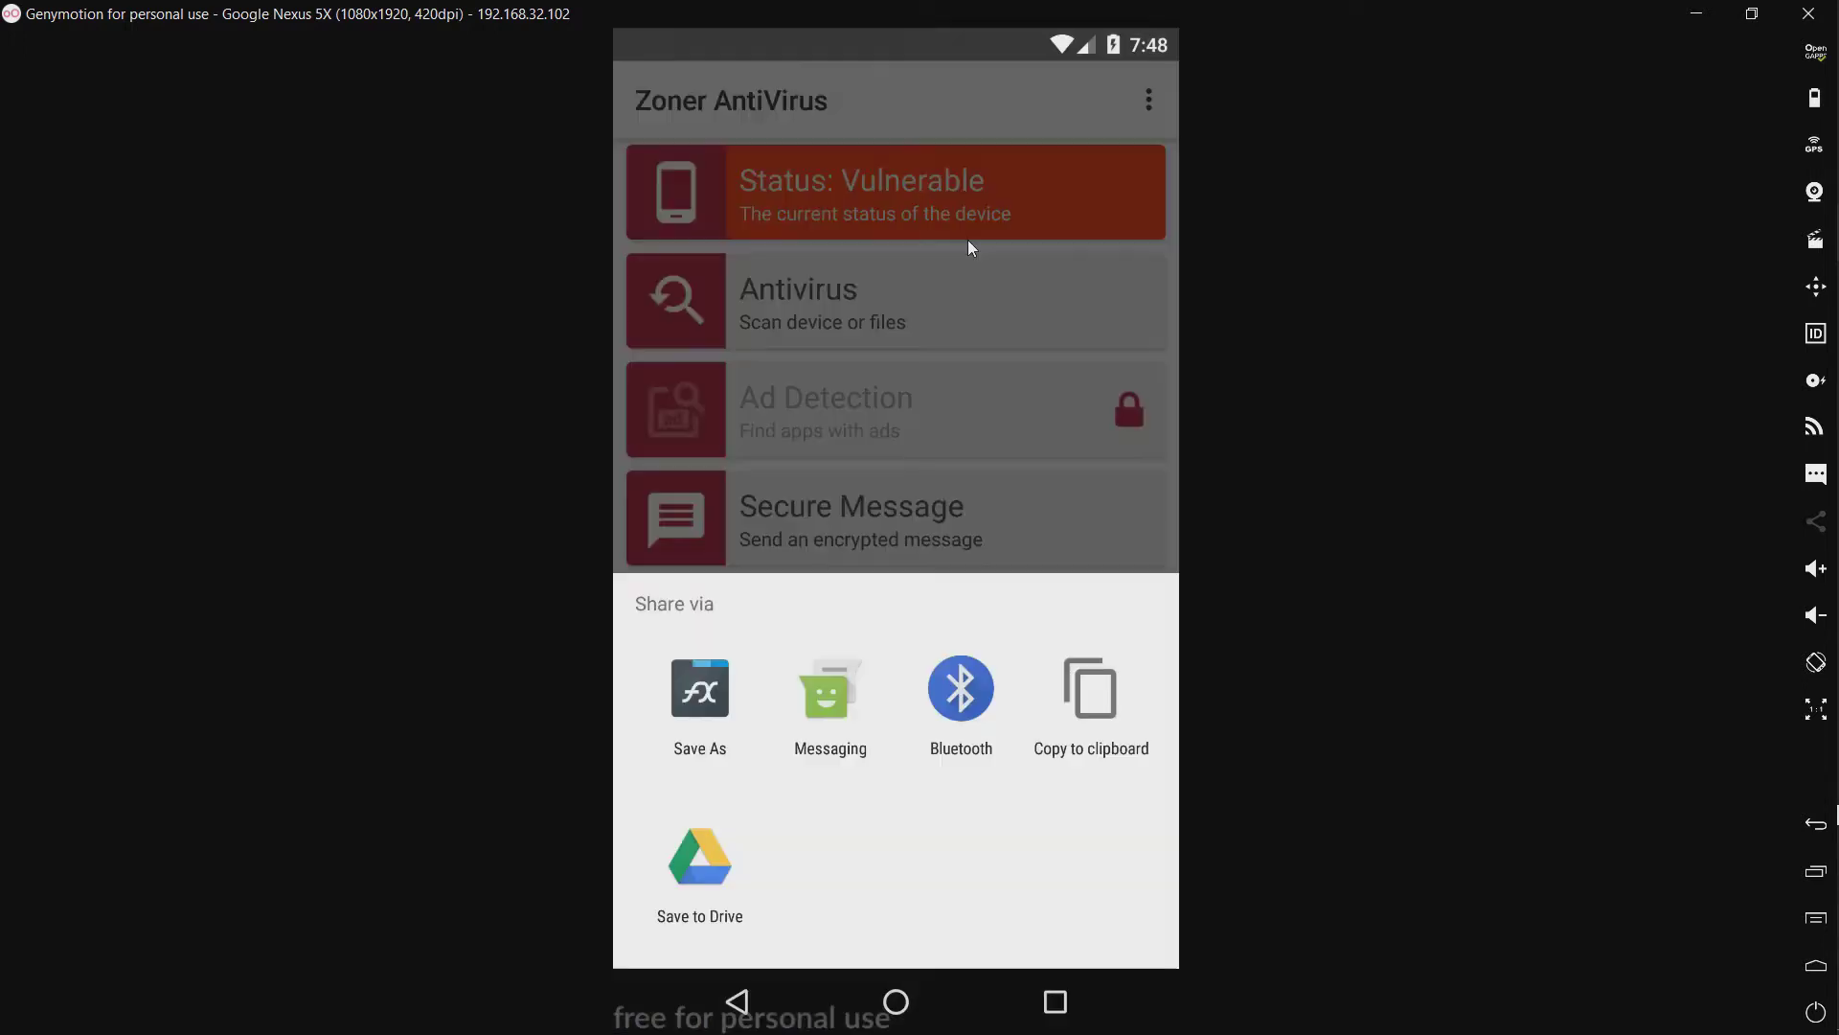
pyautogui.click(962, 117)
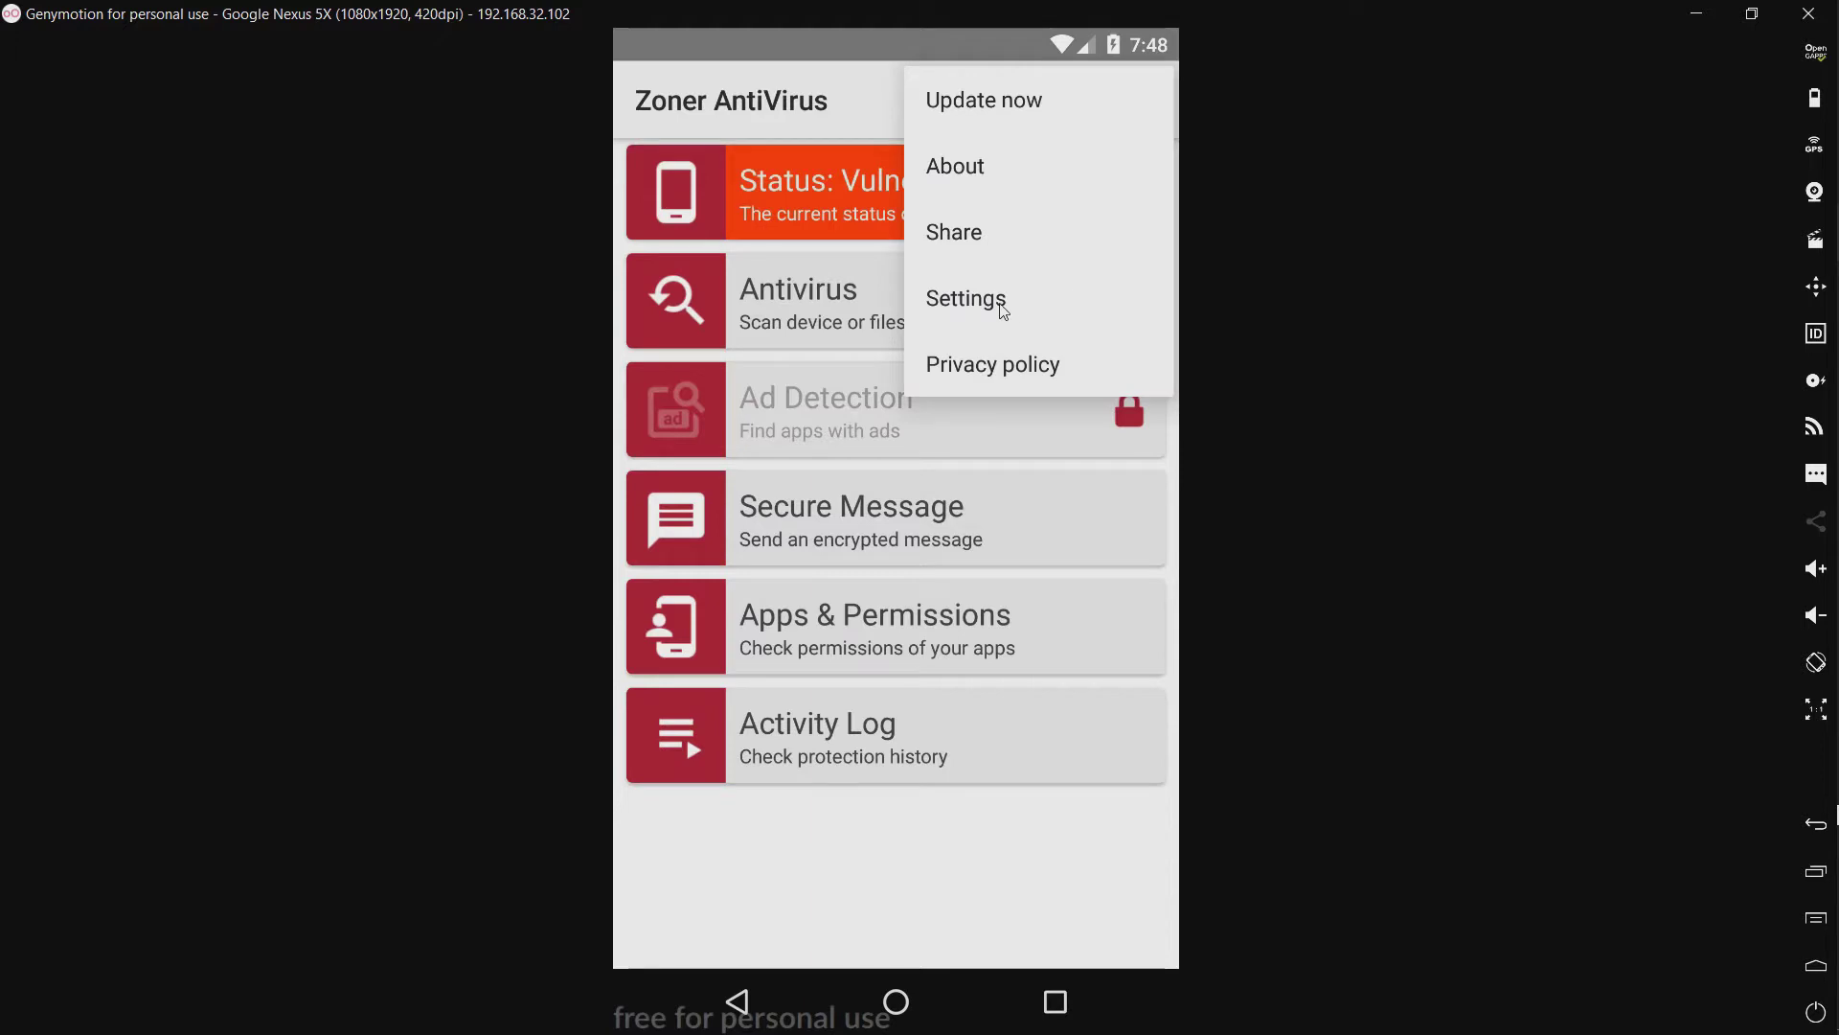
pyautogui.click(1004, 308)
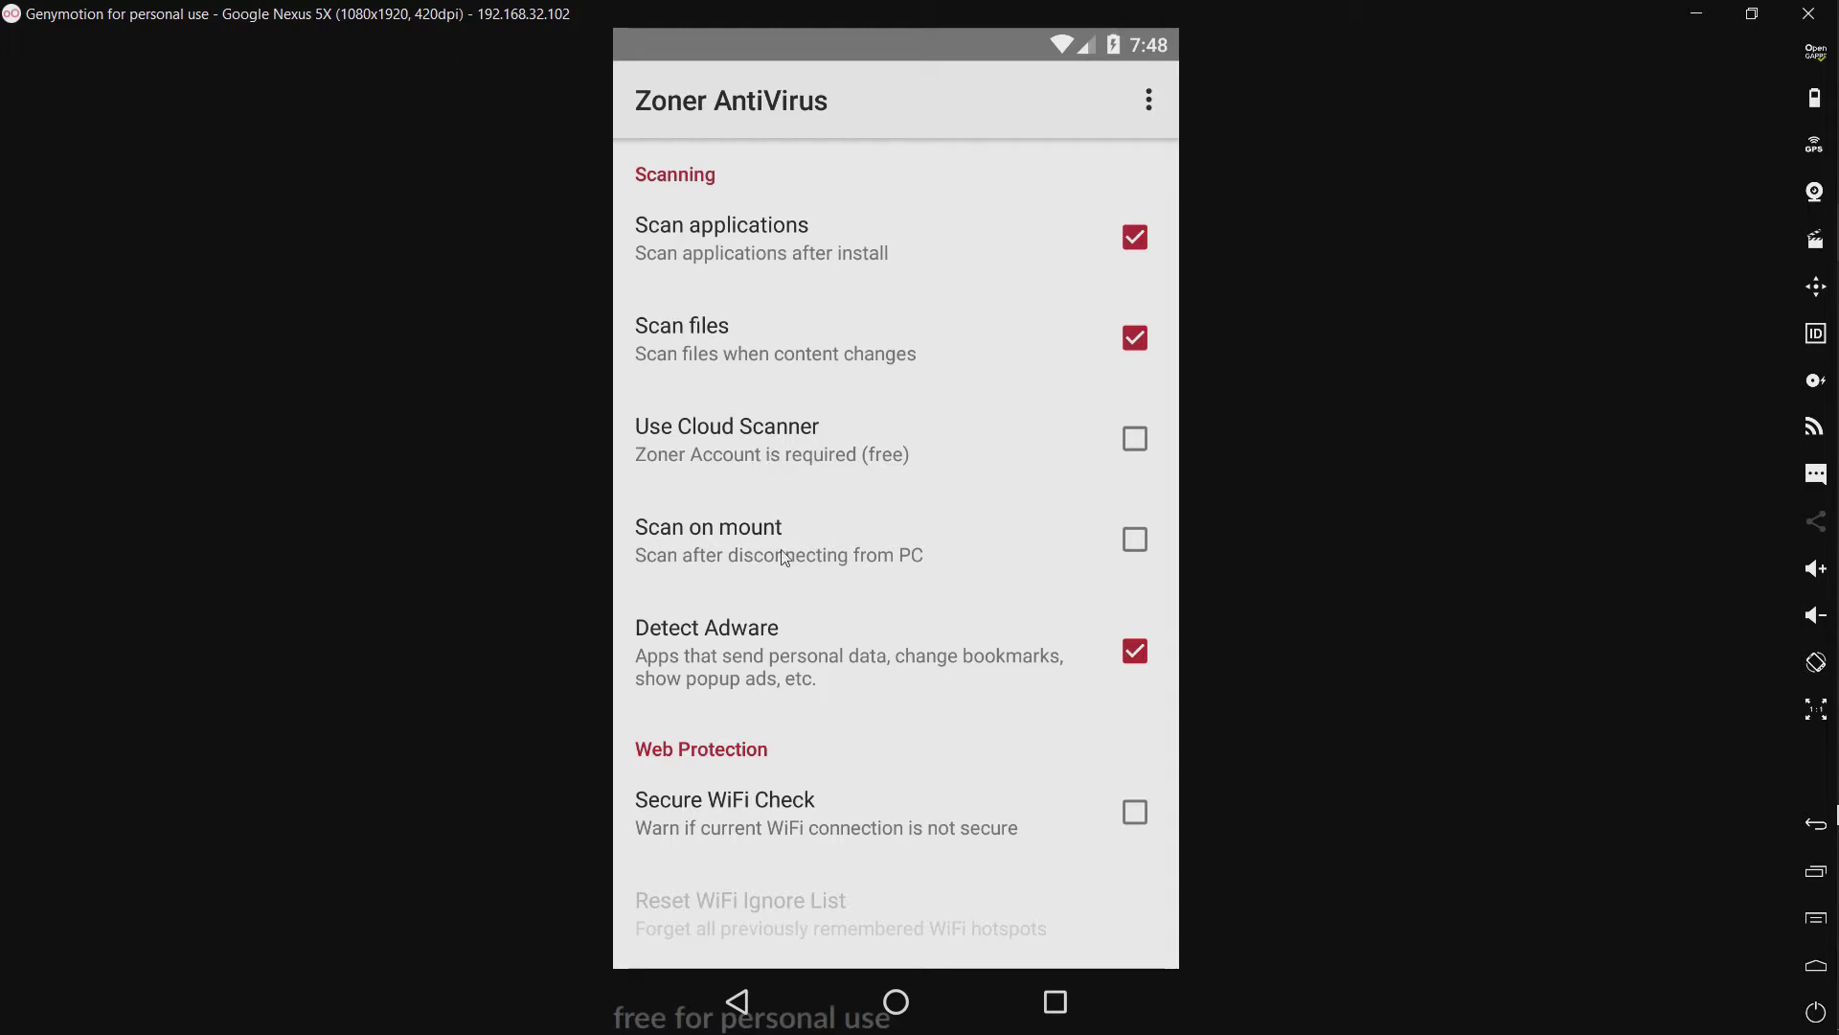
# Step: Scroll through the settings, then return to the main screen
pyautogui.scroll(-3, 775, 785)
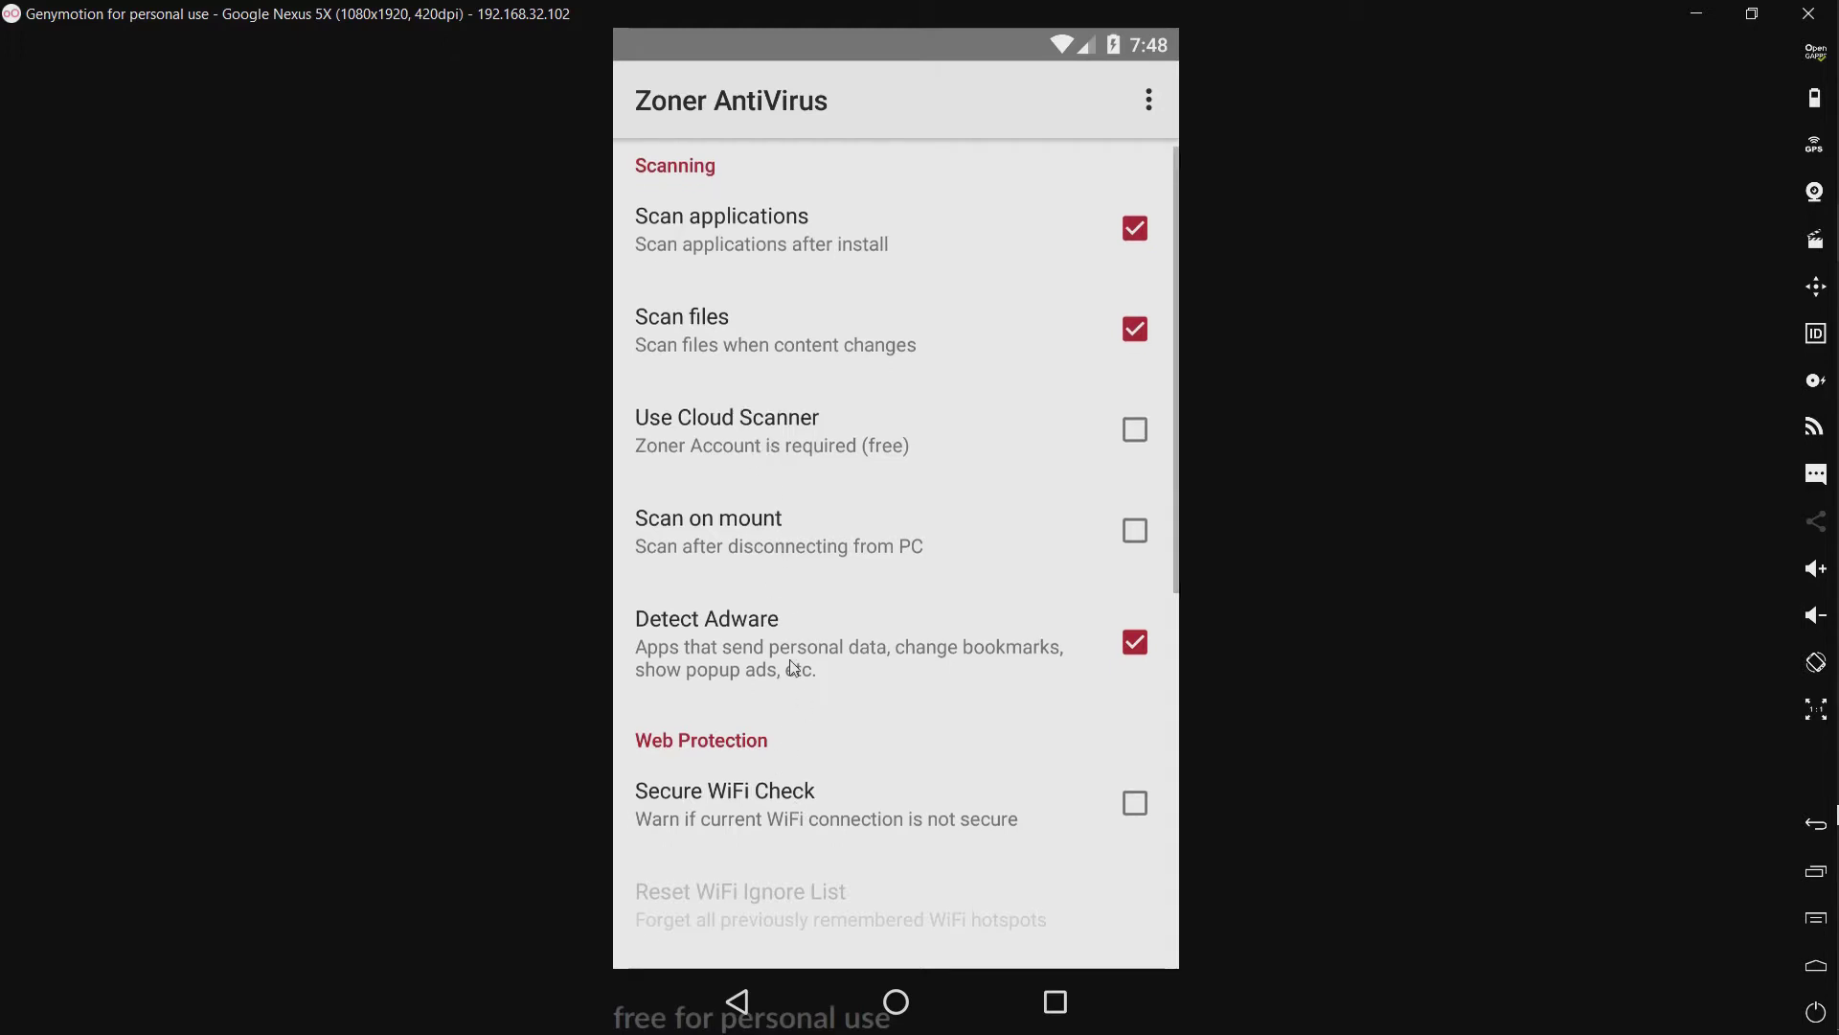
pyautogui.scroll(-3, 766, 249)
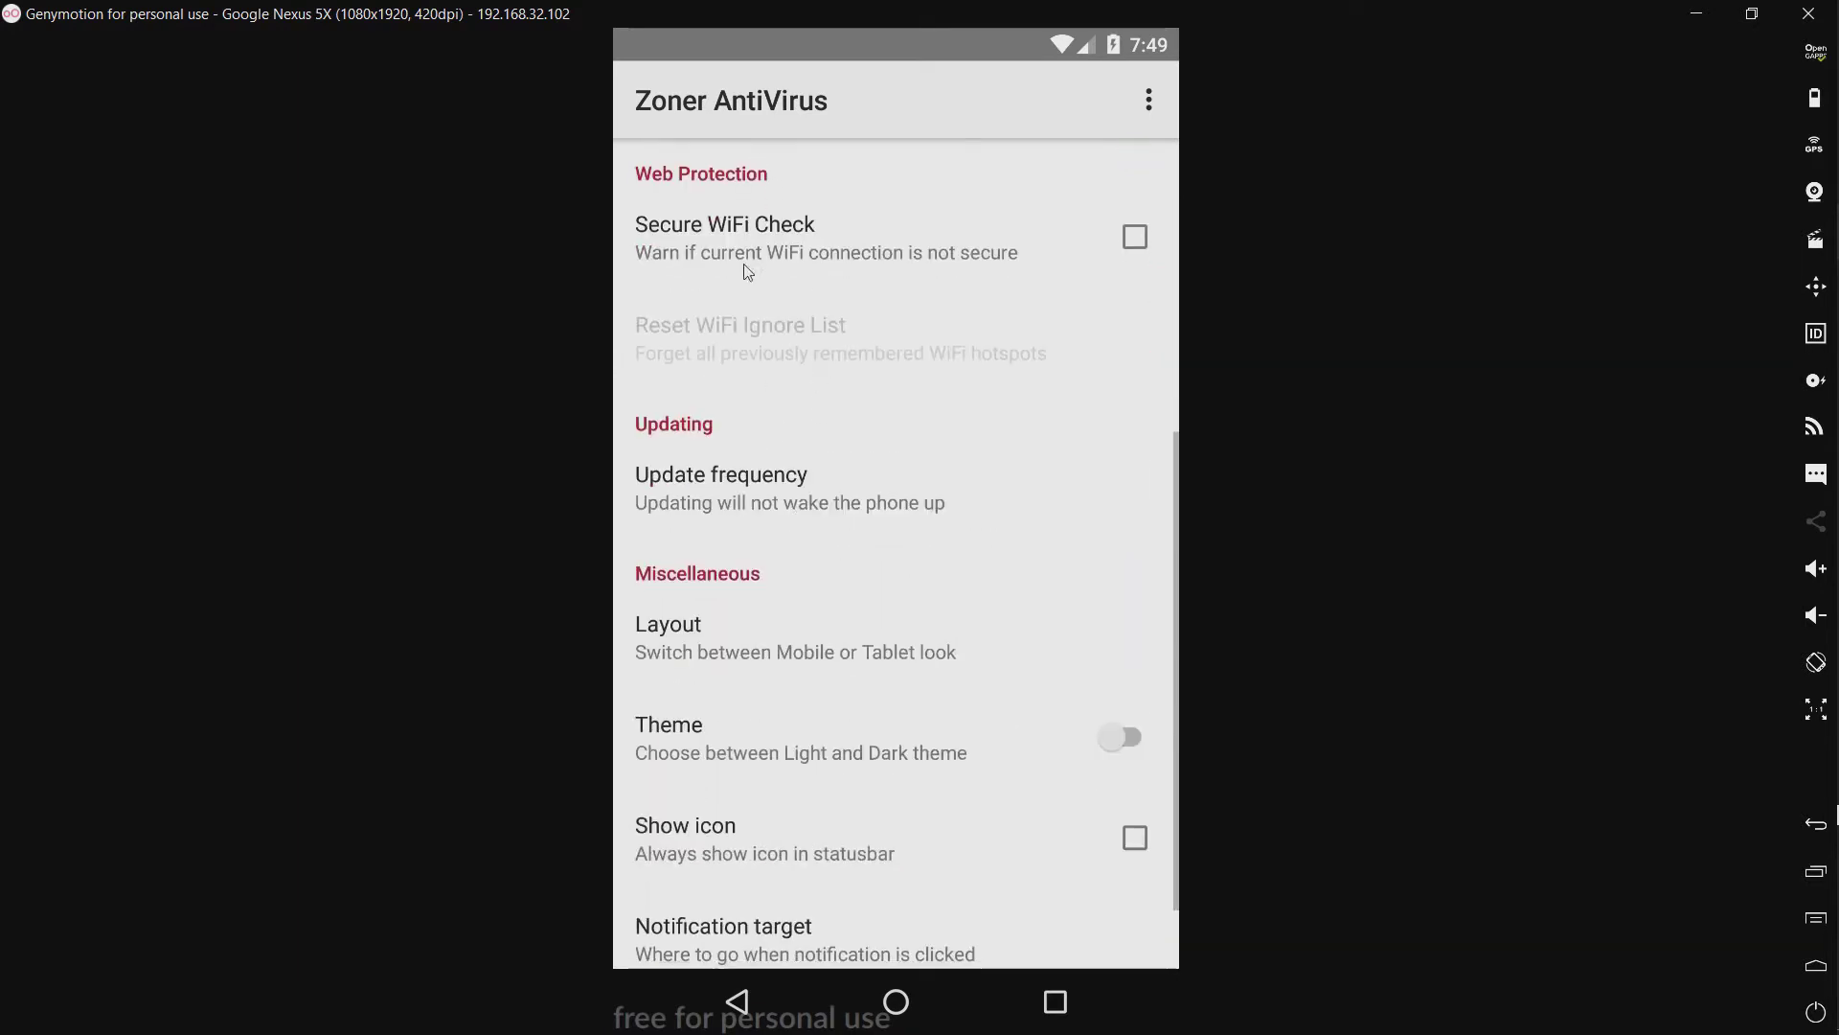
pyautogui.scroll(-2, 863, 267)
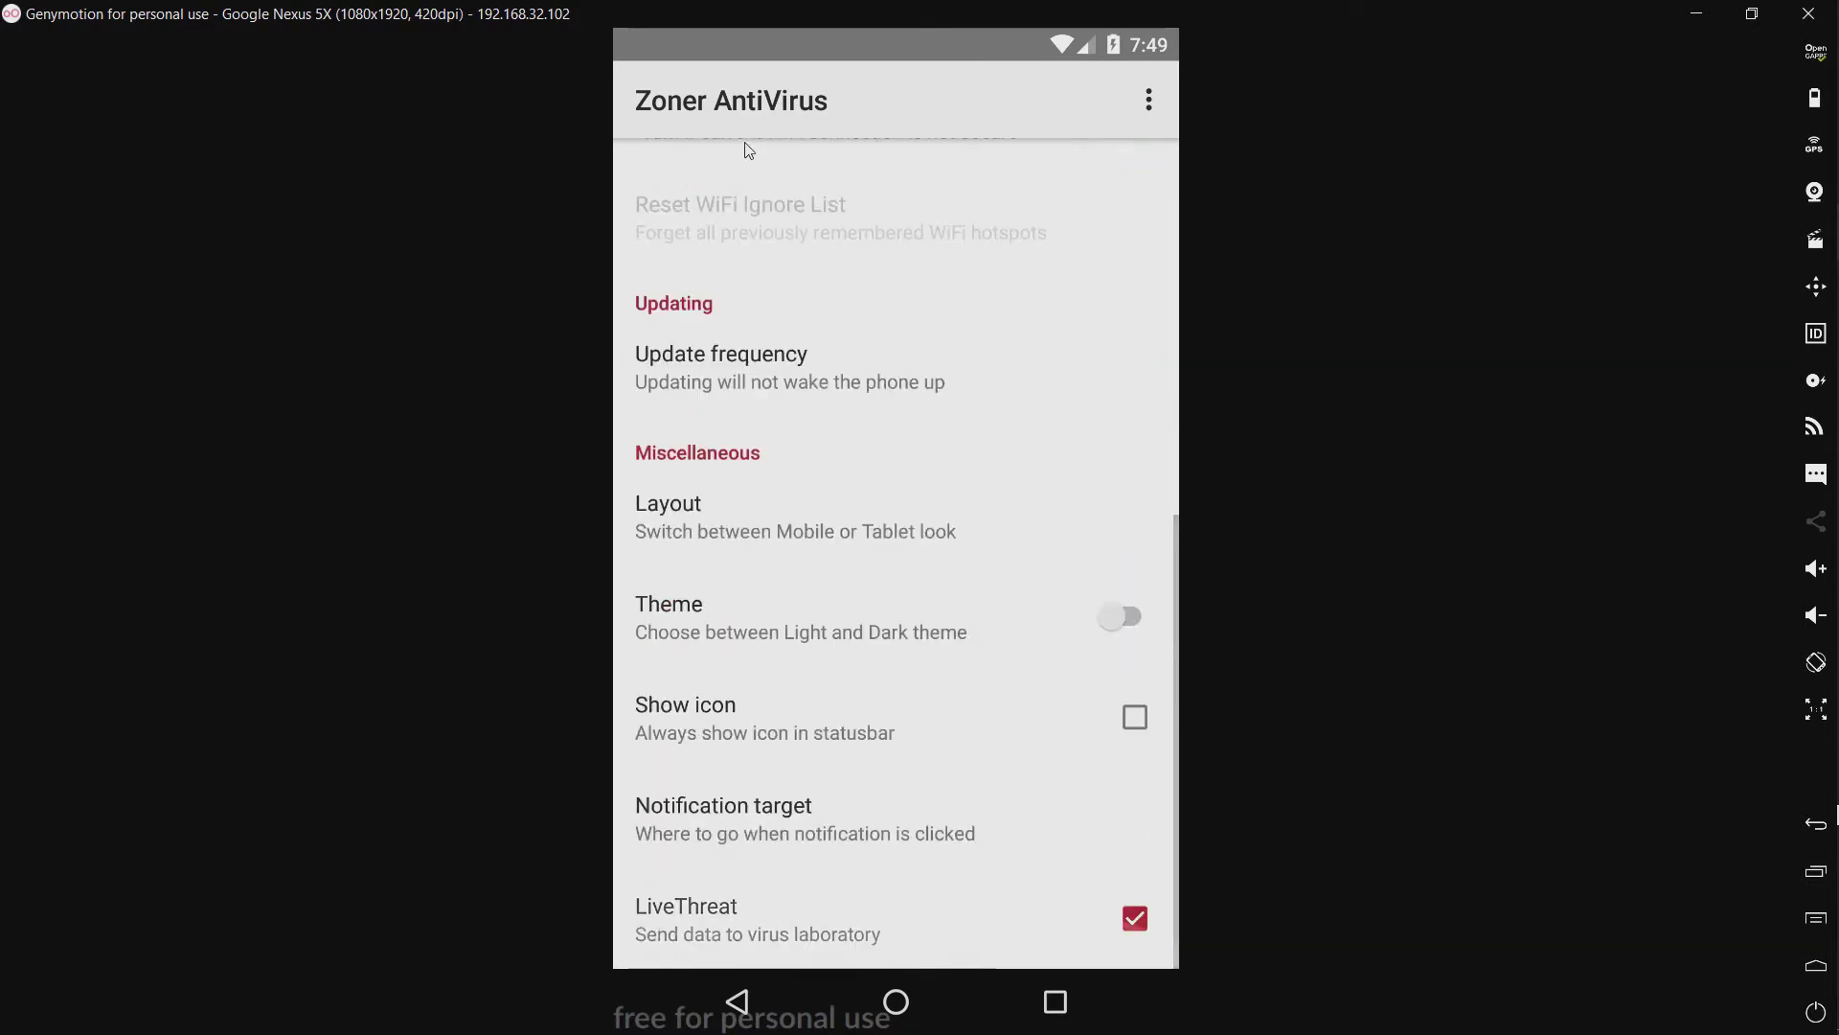
pyautogui.click(743, 1001)
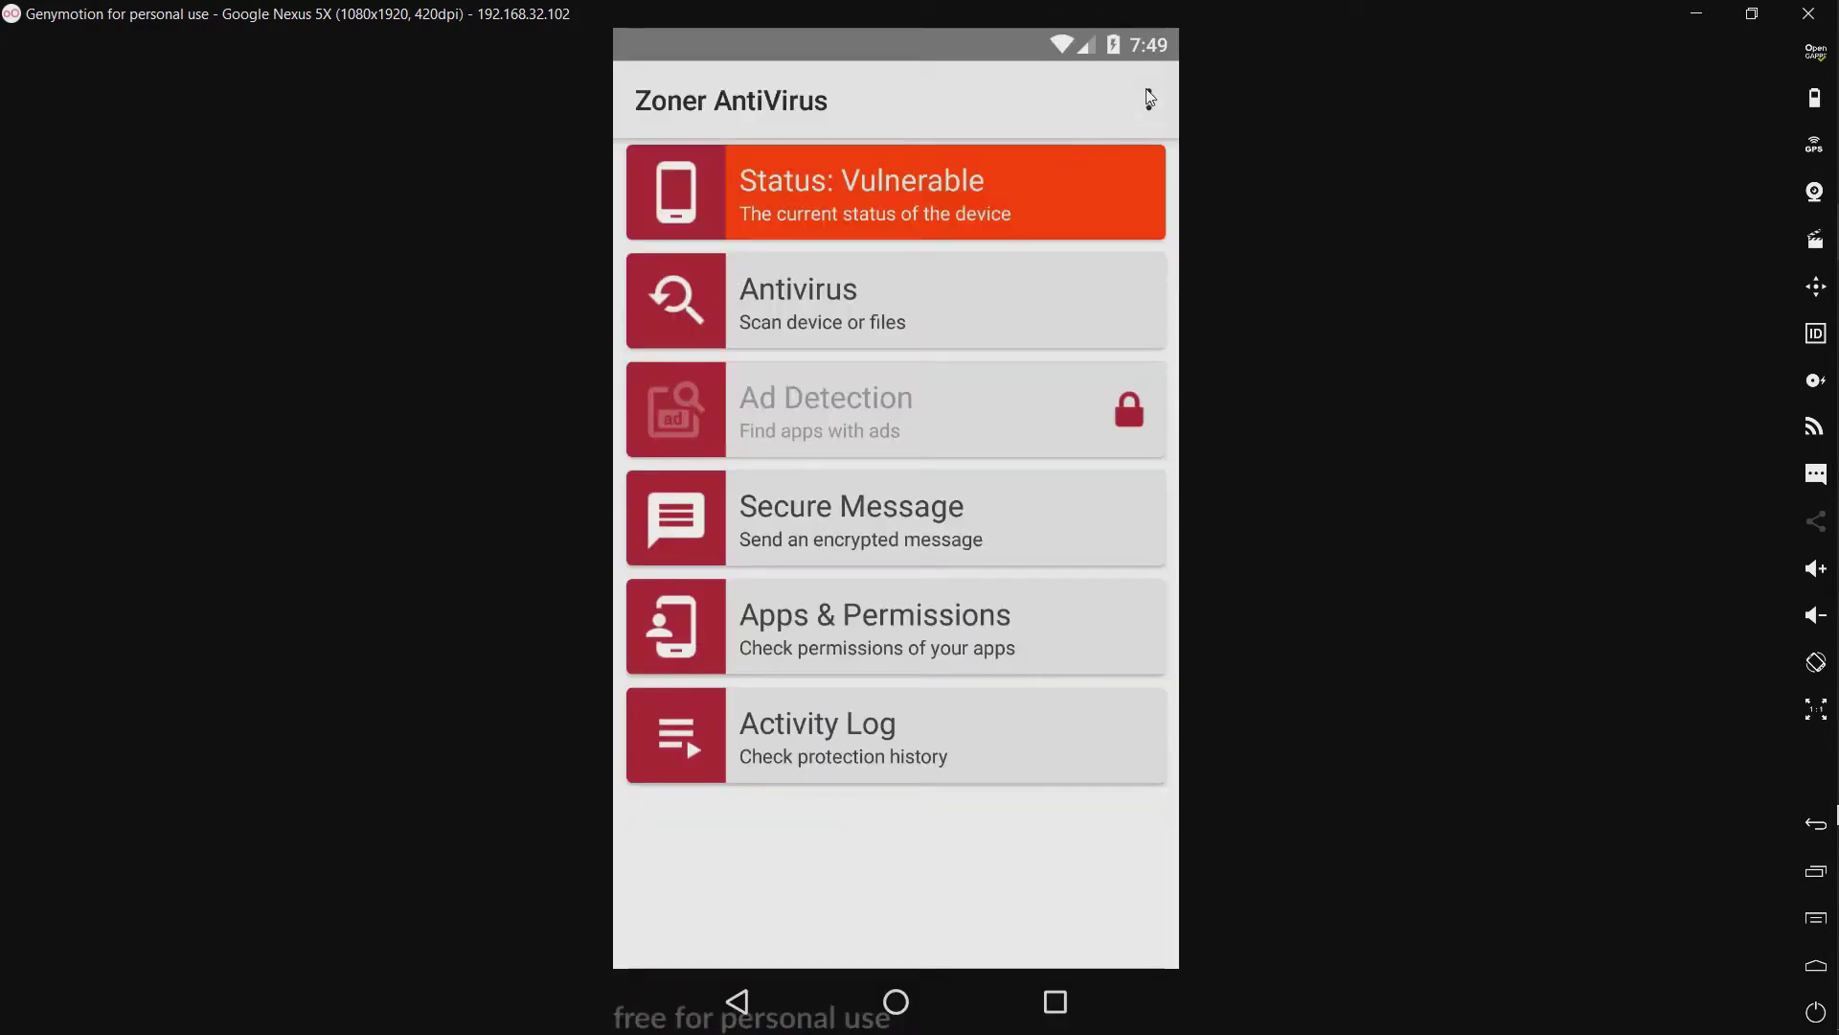
# Step: Read and dismiss the privacy policy, then go to the Android home screen
pyautogui.click(1149, 98)
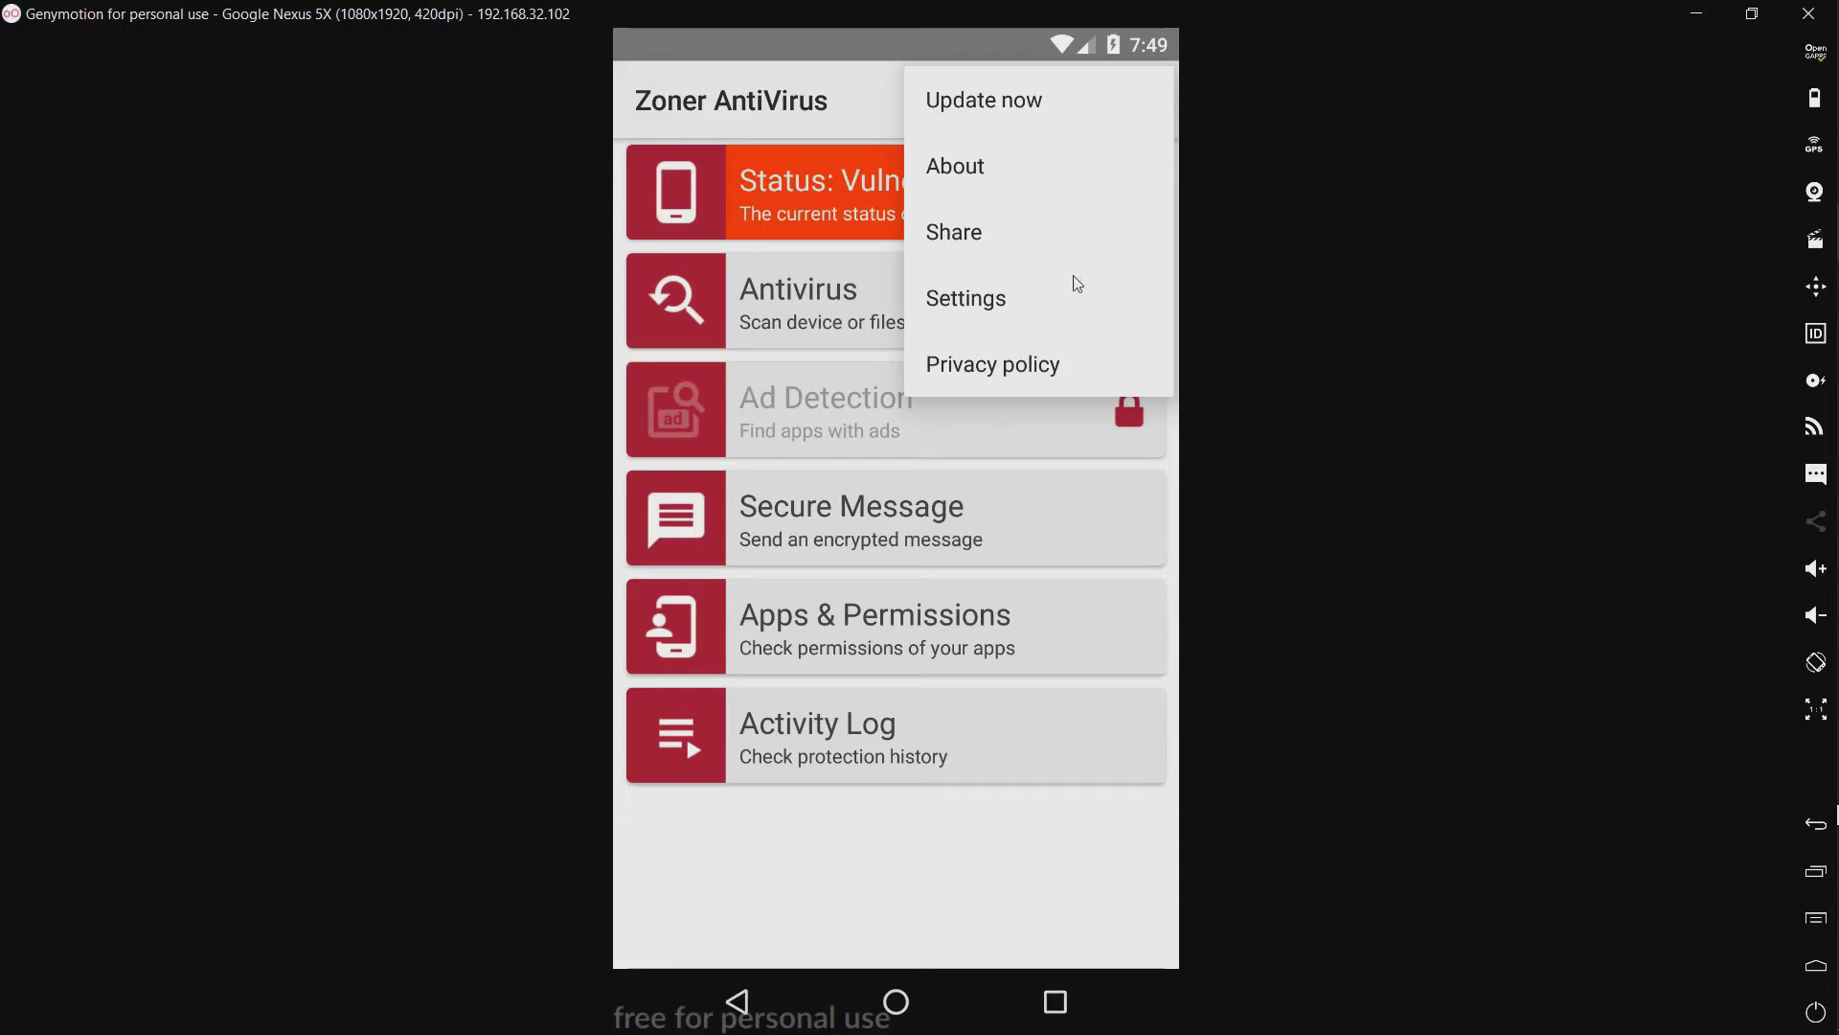
pyautogui.click(1051, 369)
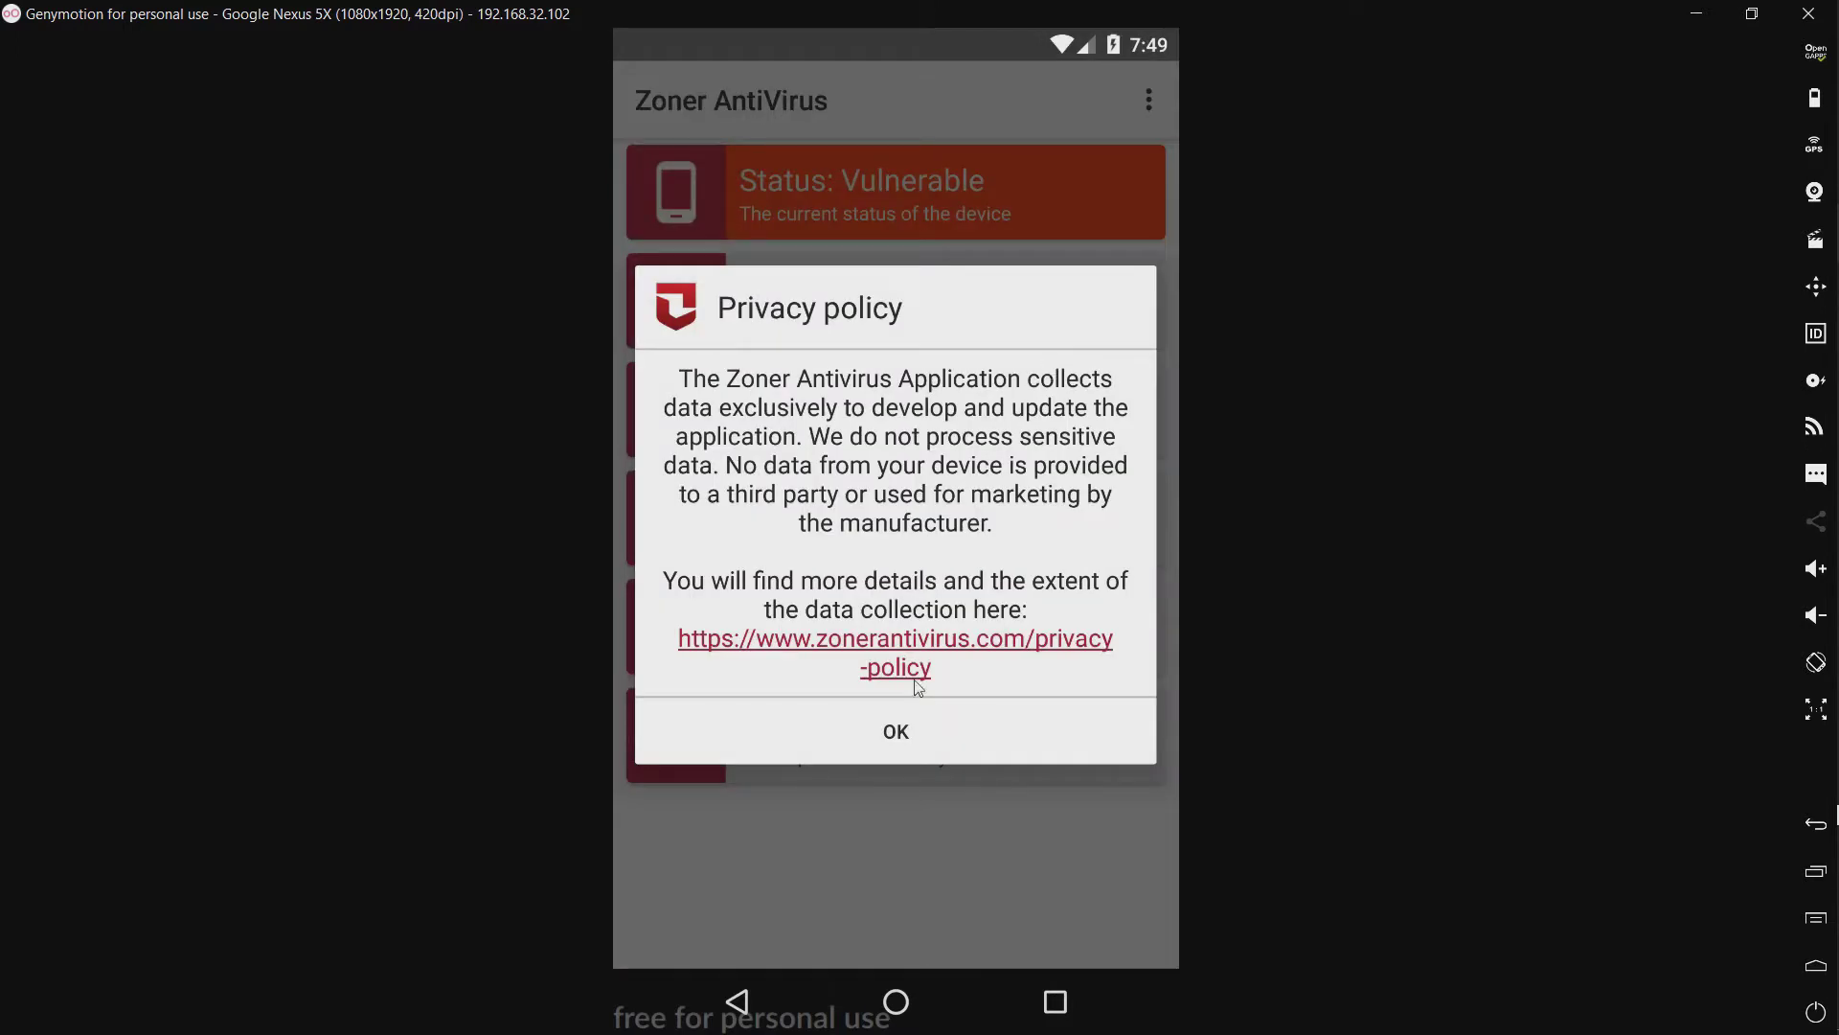
pyautogui.click(889, 738)
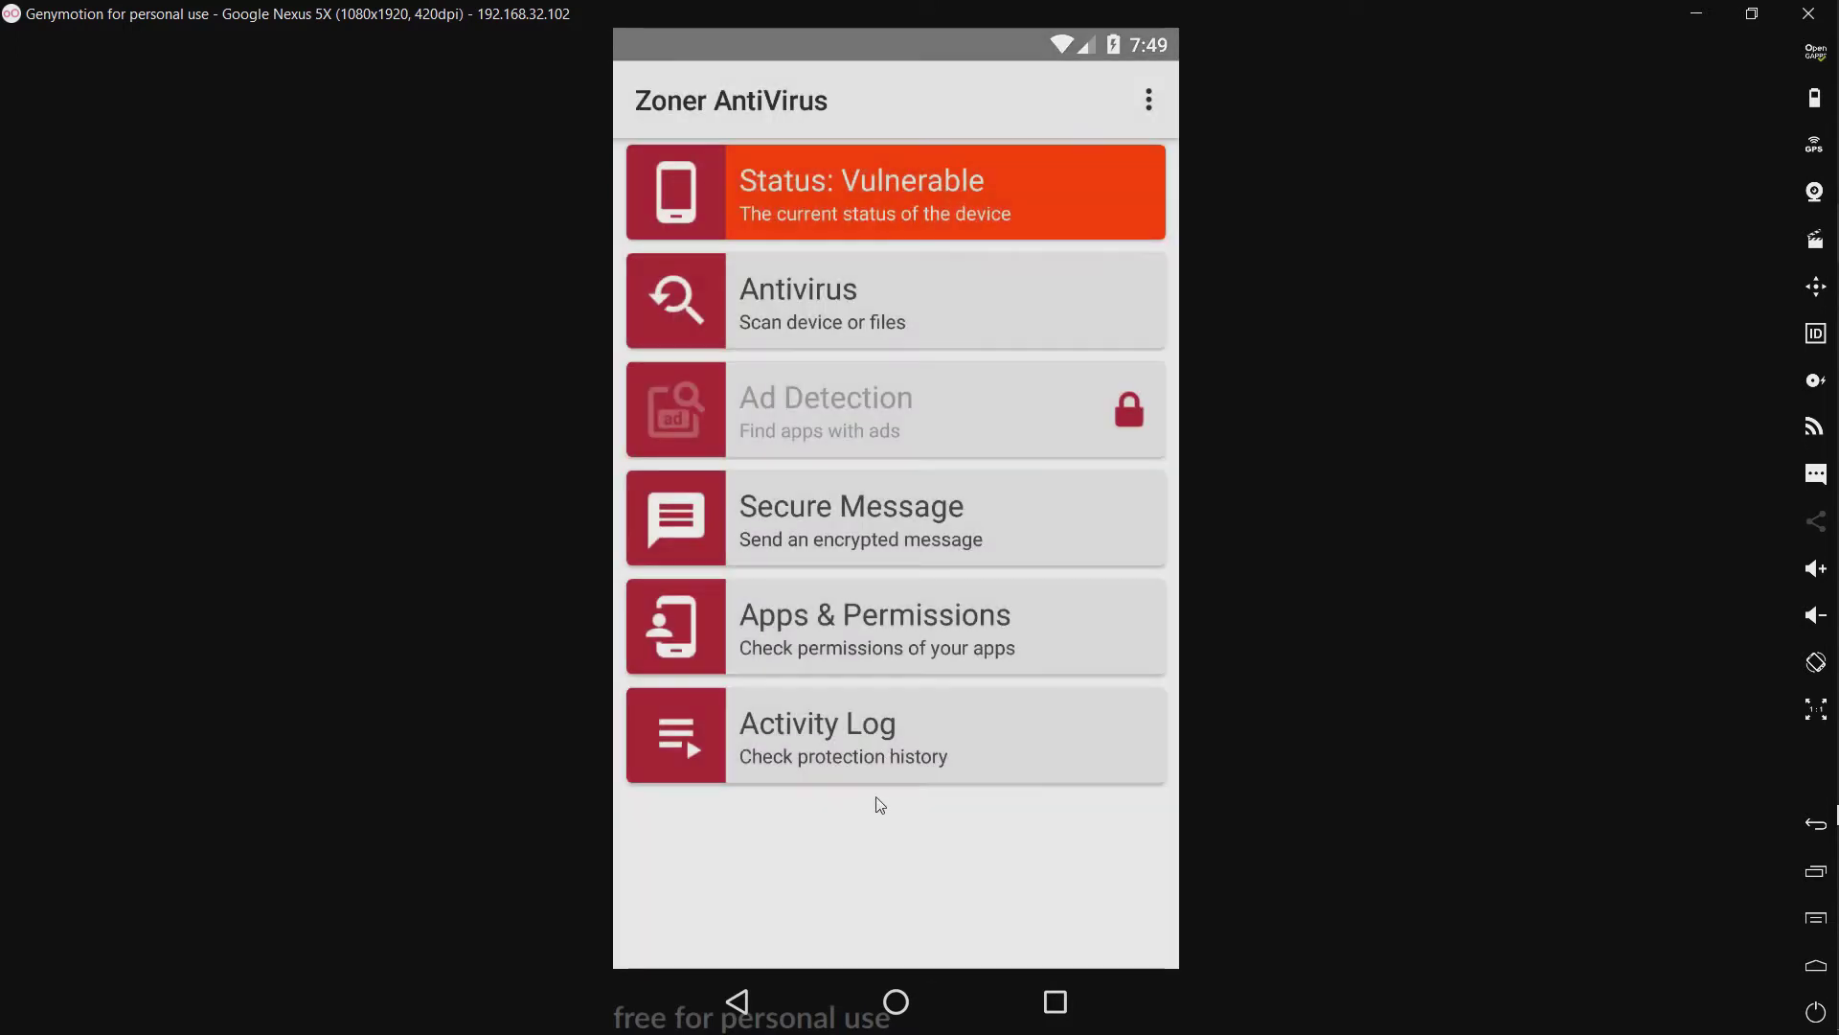
pyautogui.click(896, 1006)
# Step: Launch FX File Explorer and open Main Storage > Android Malware
pyautogui.moveTo(888, 475); pyautogui.dragTo(945, 100)
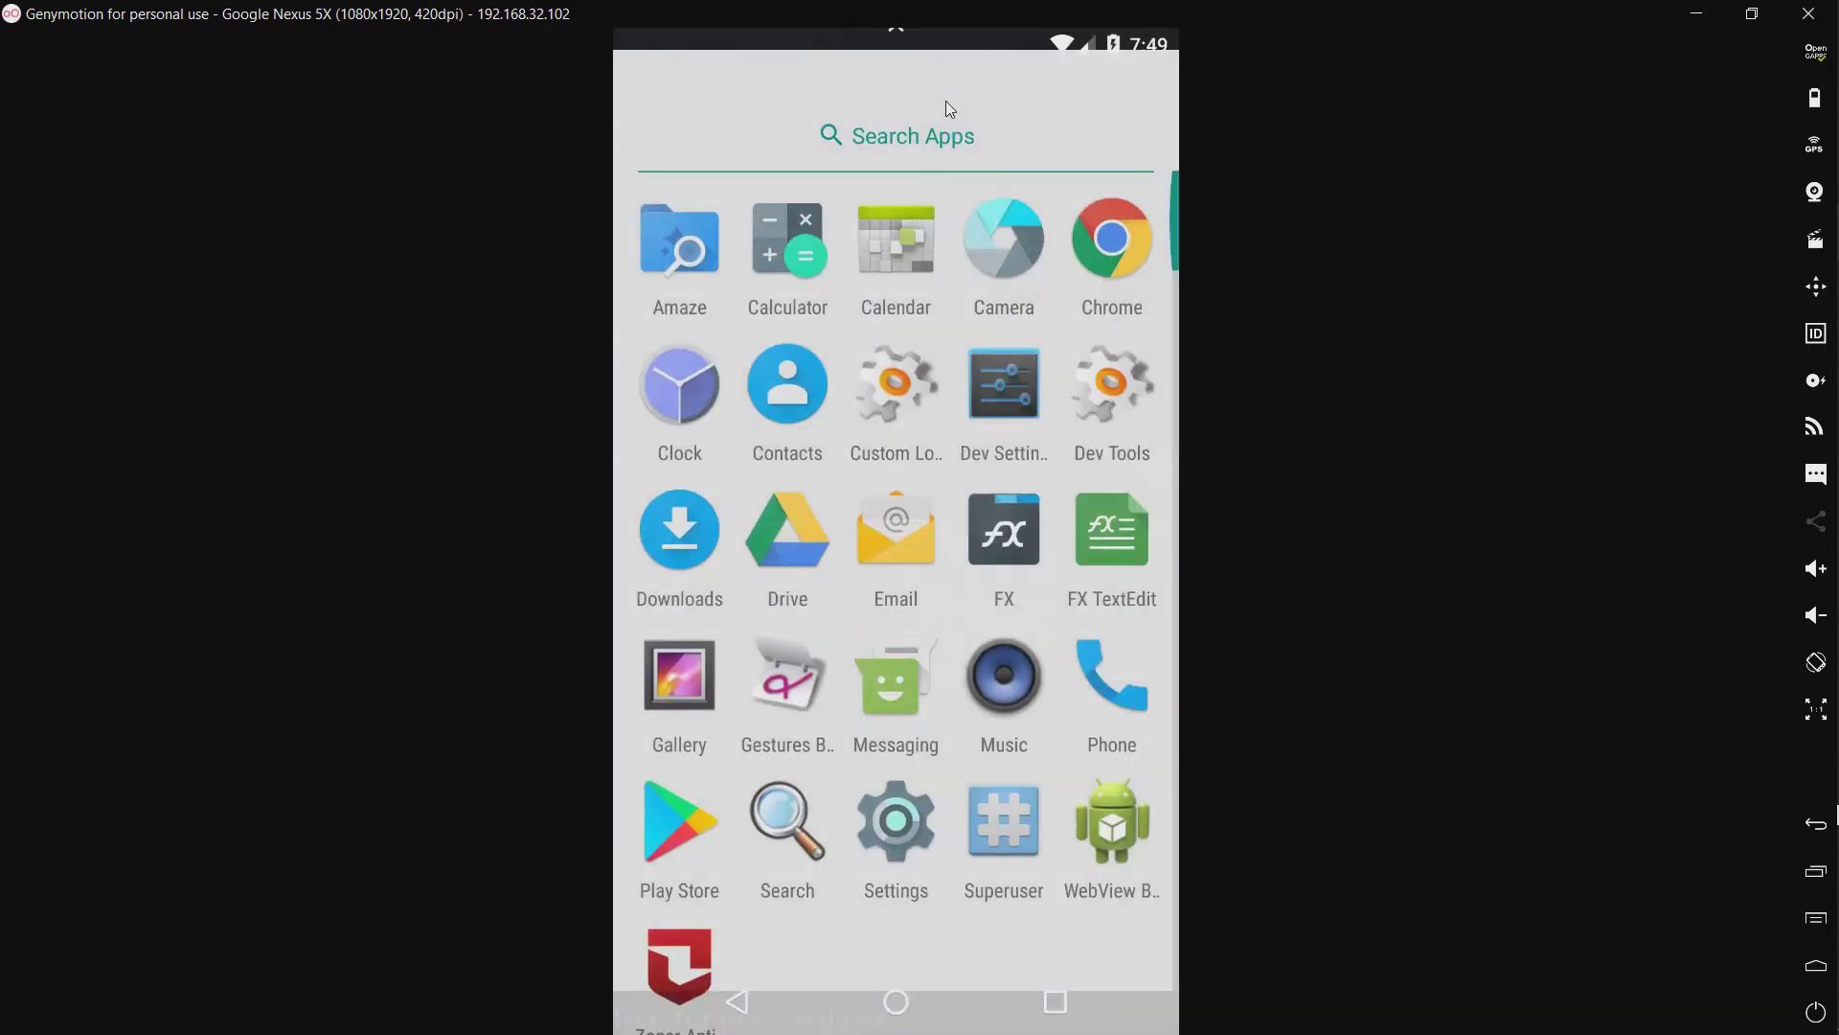
pyautogui.click(1006, 527)
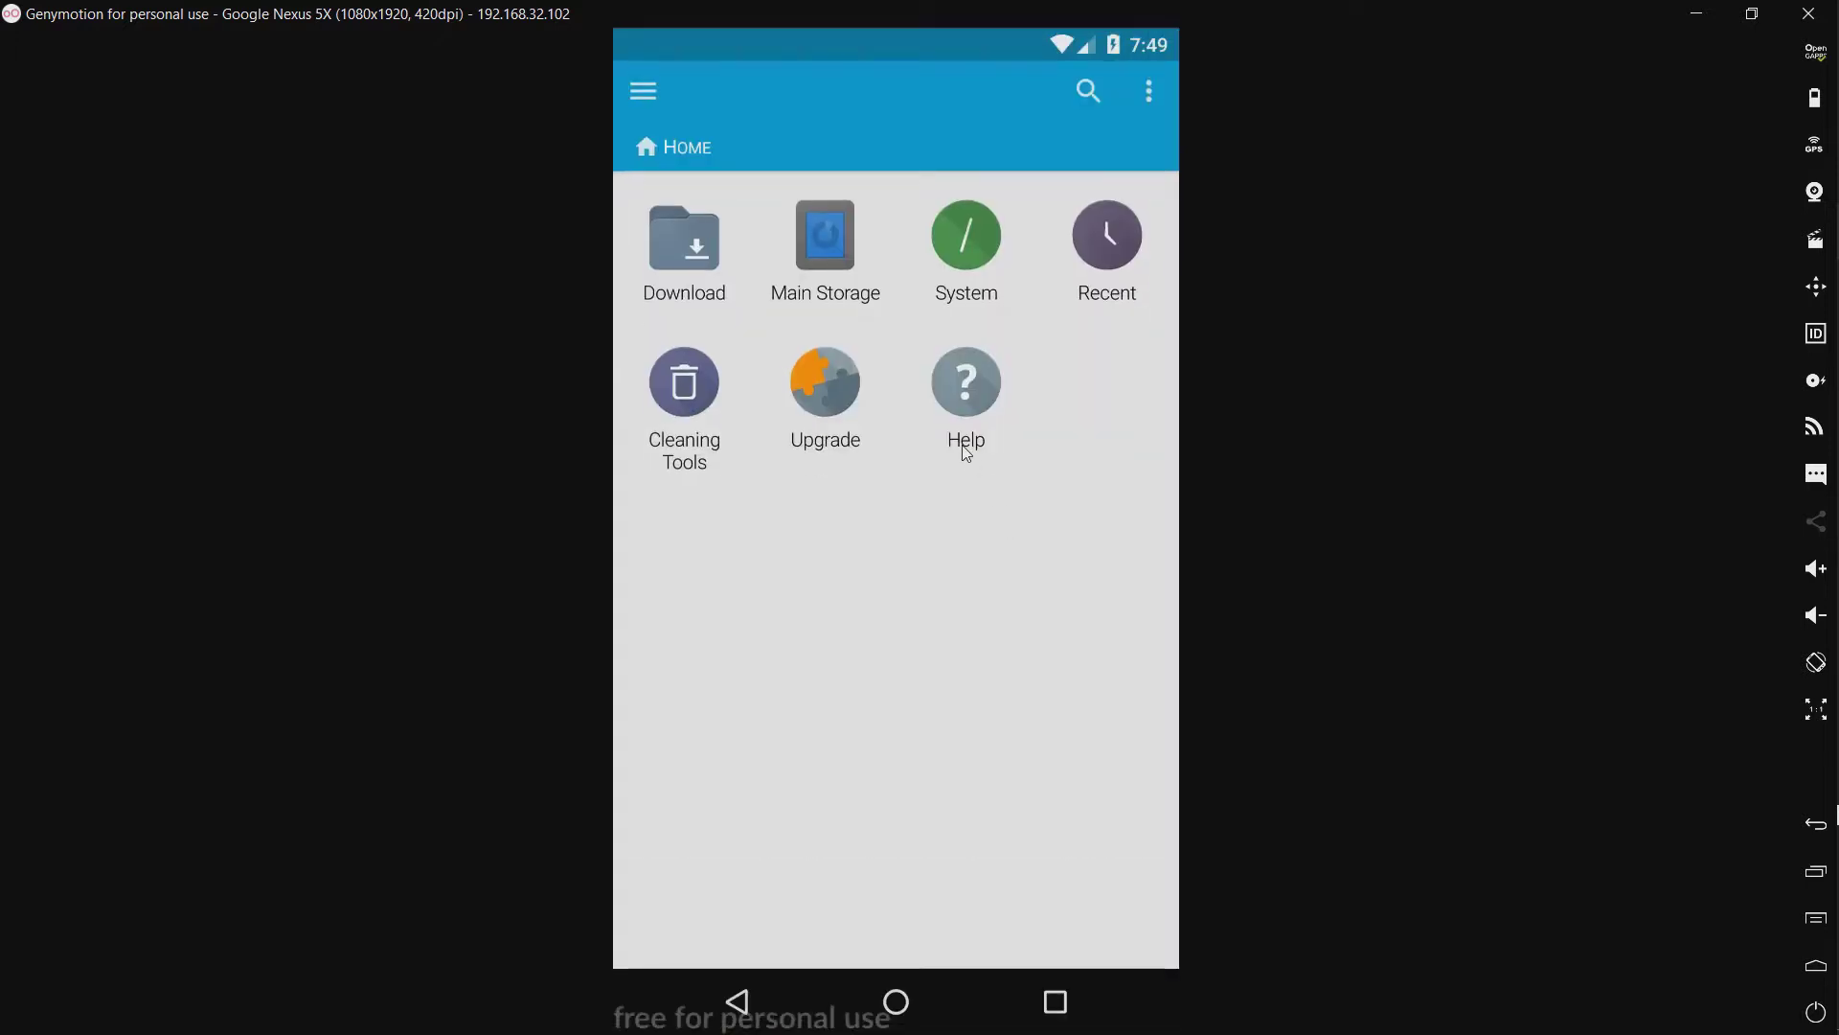
pyautogui.click(837, 244)
pyautogui.click(965, 337)
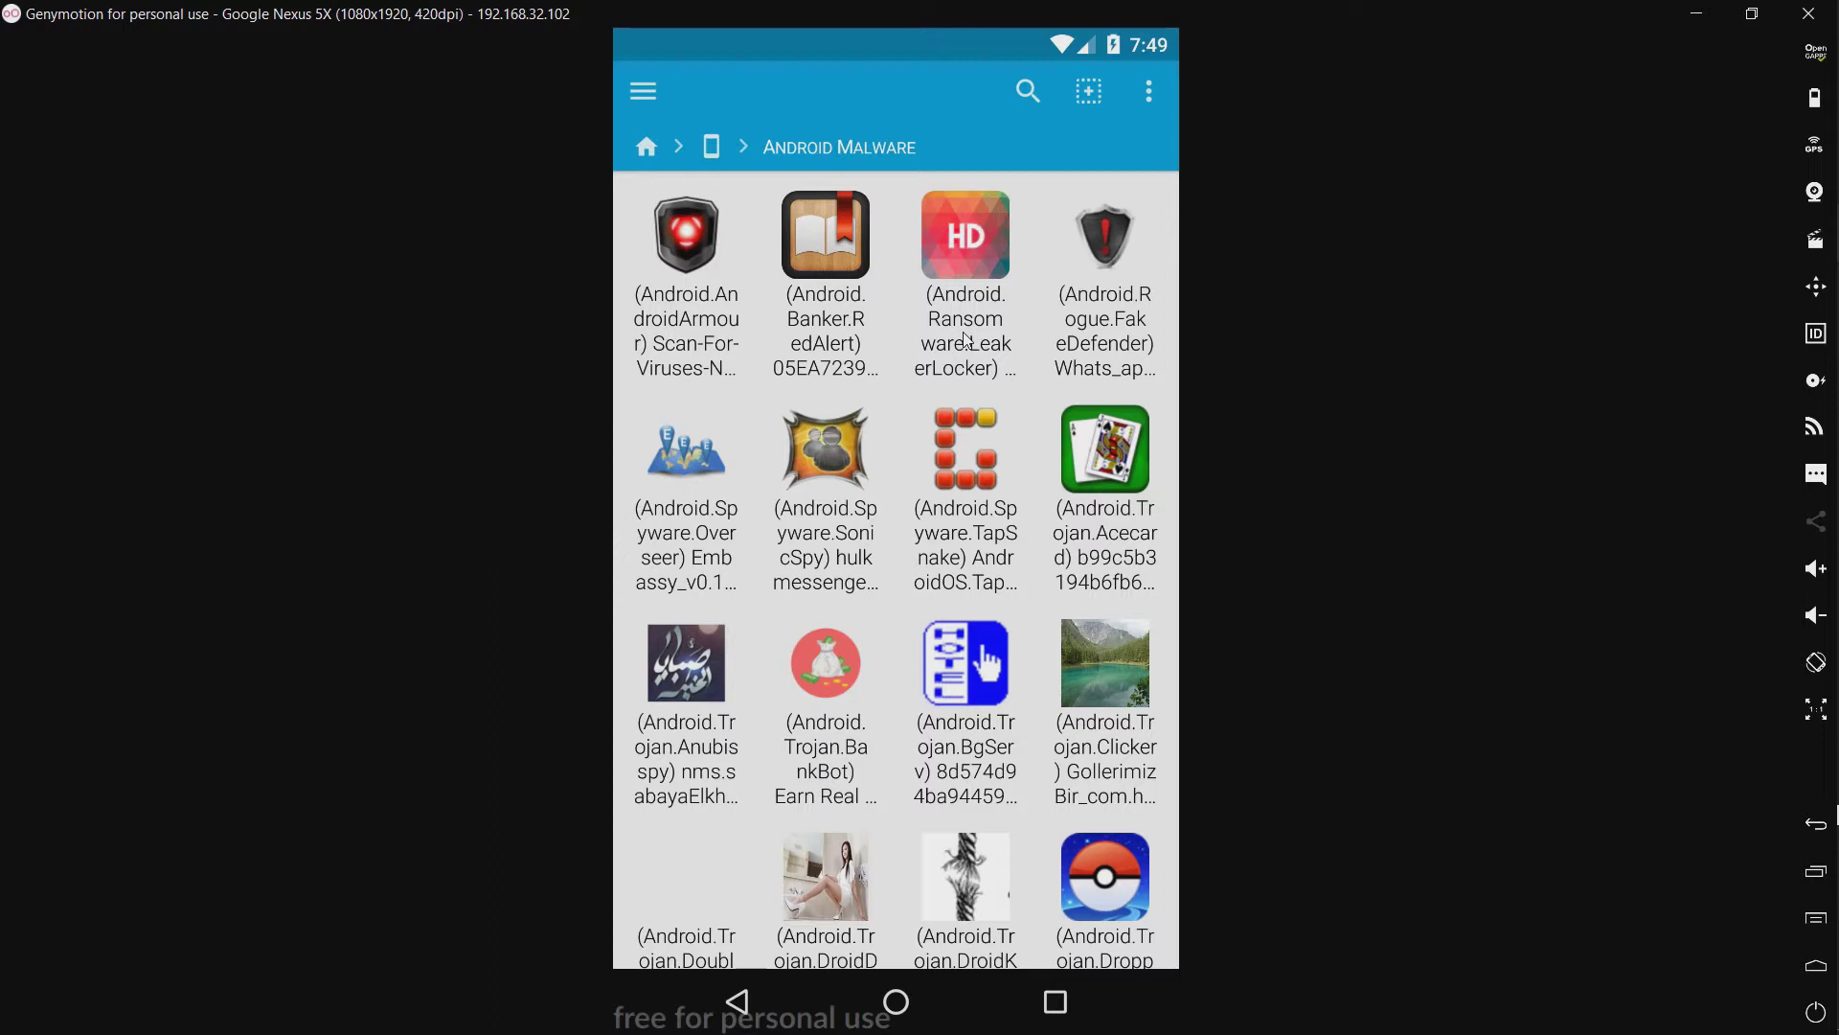
# Step: Read the folder's Usage properties (103 files, 251.4 MiB), then go home
pyautogui.click(1147, 101)
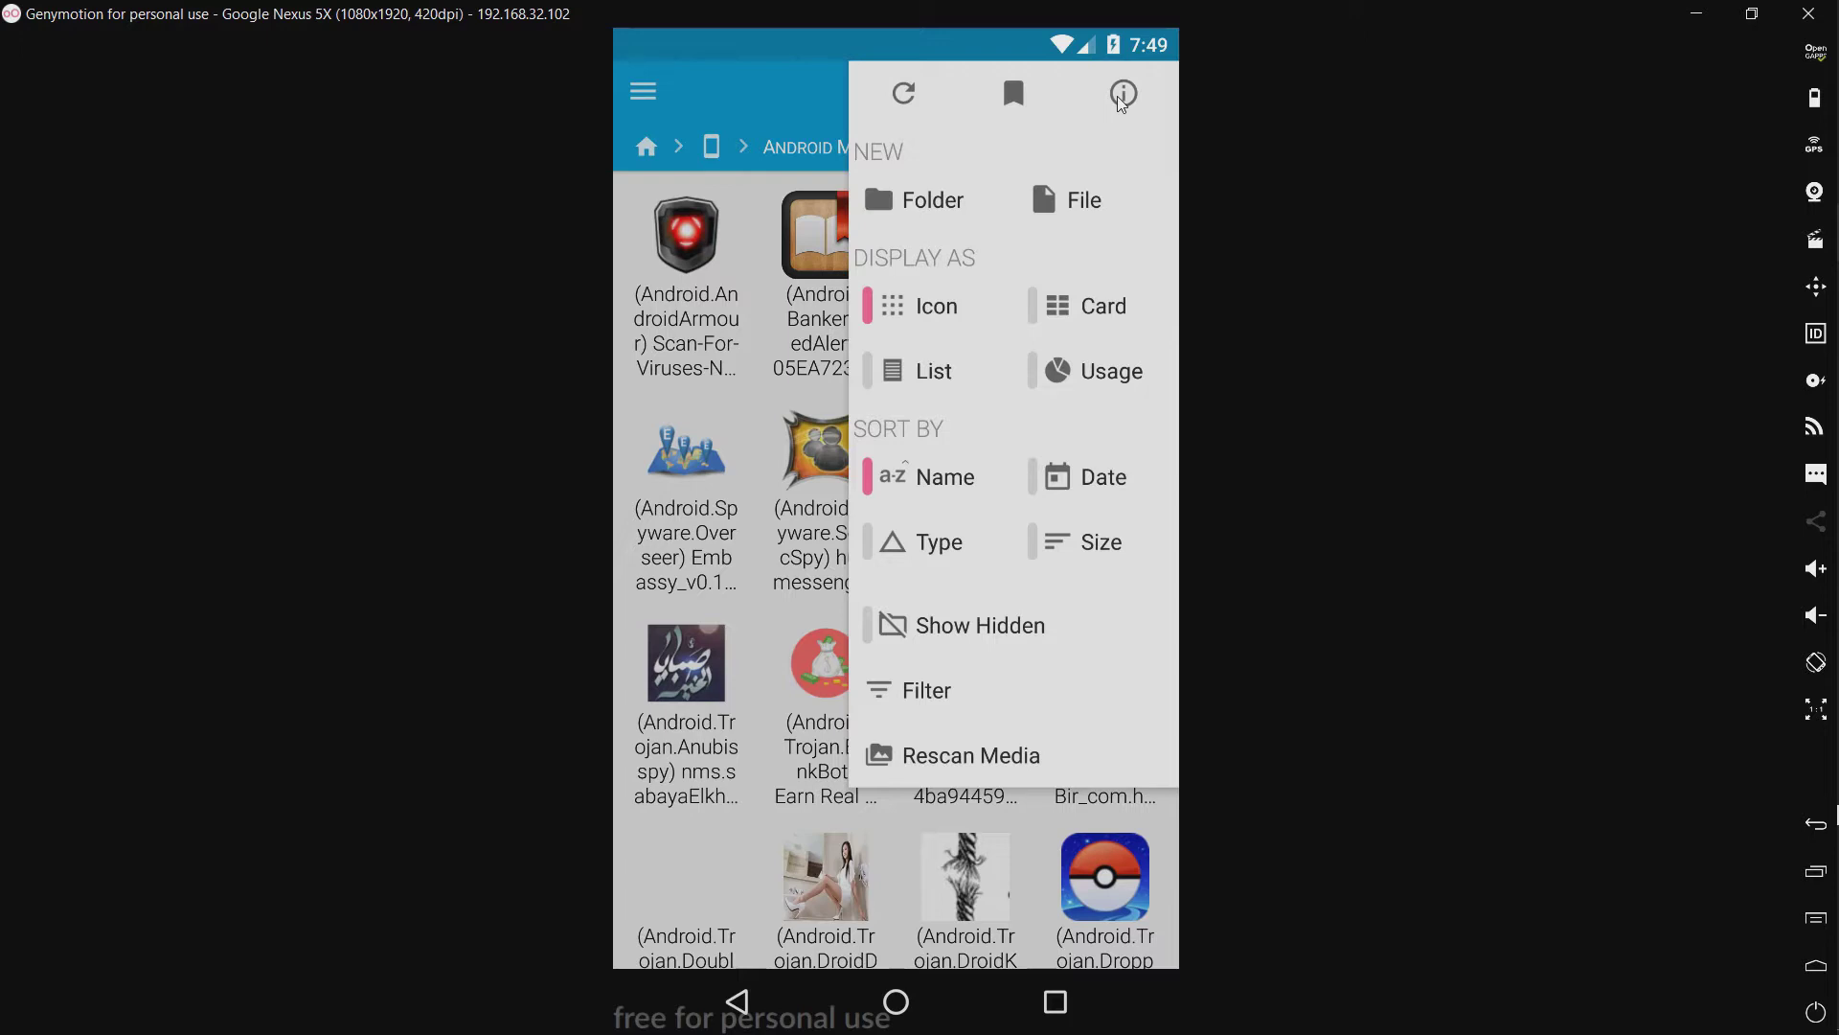
pyautogui.click(1121, 96)
pyautogui.moveTo(734, 458); pyautogui.dragTo(273, 456)
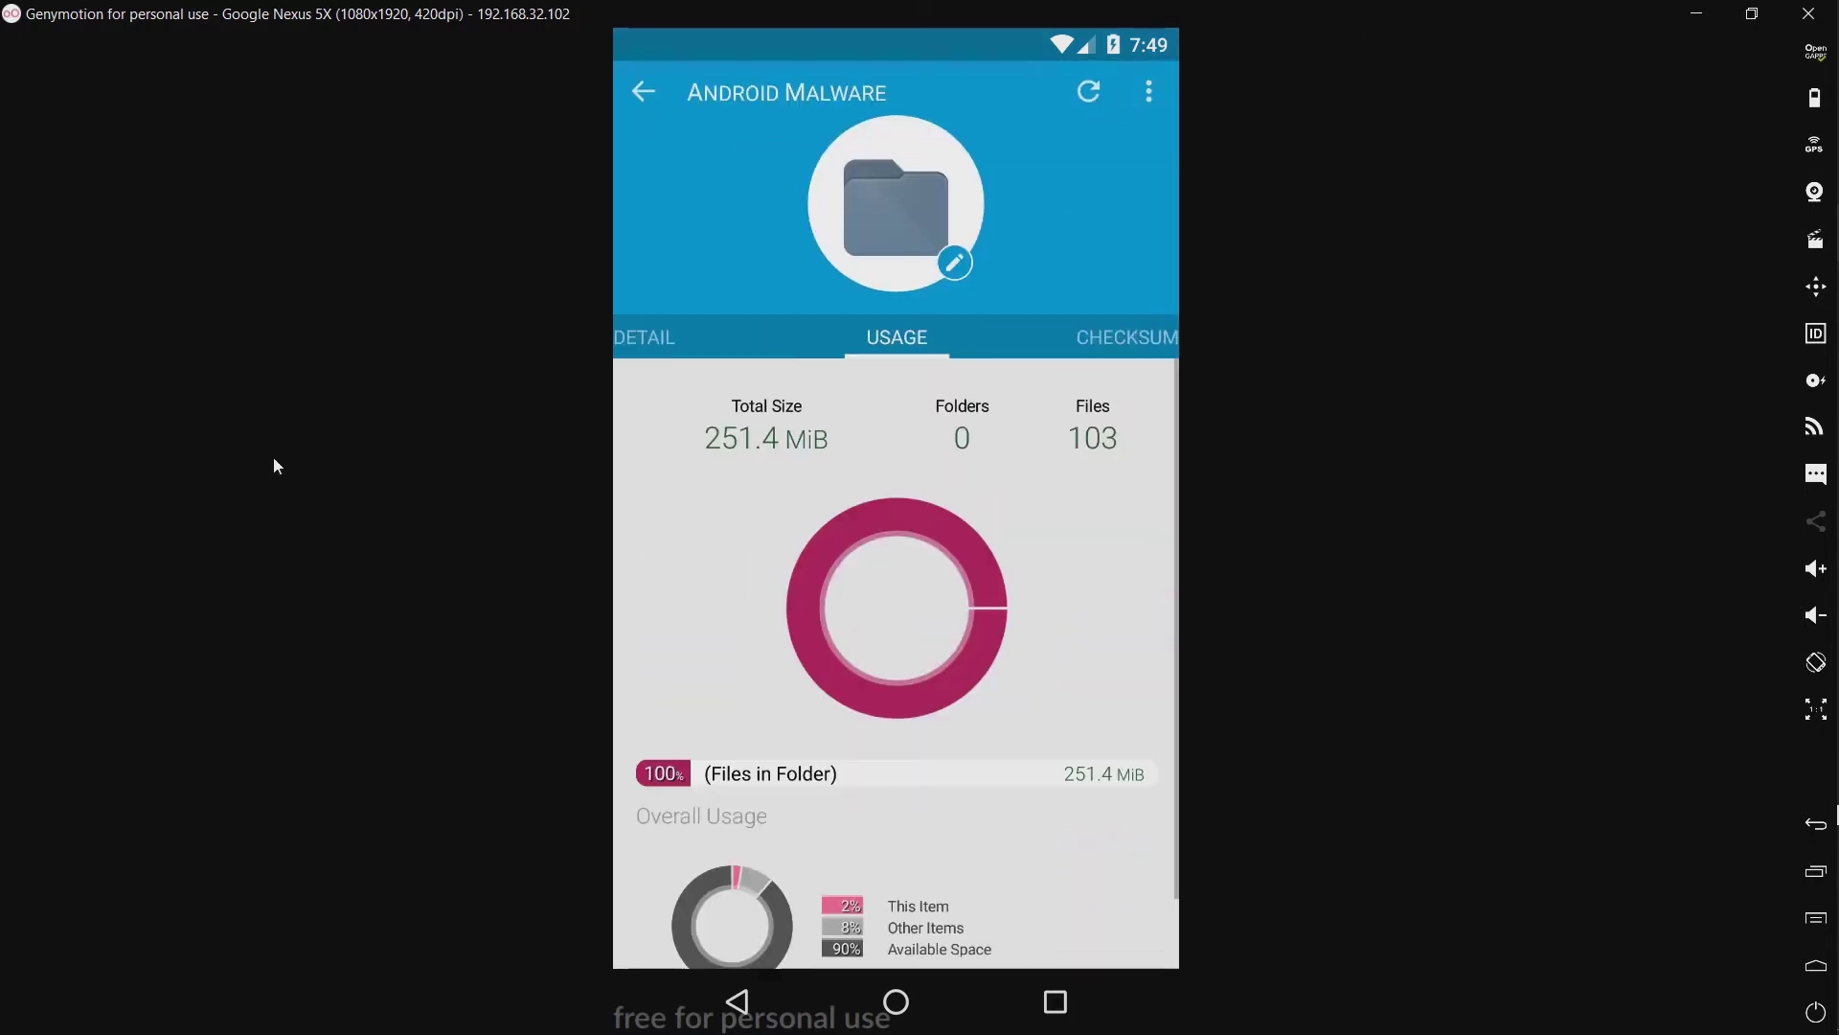
pyautogui.click(640, 86)
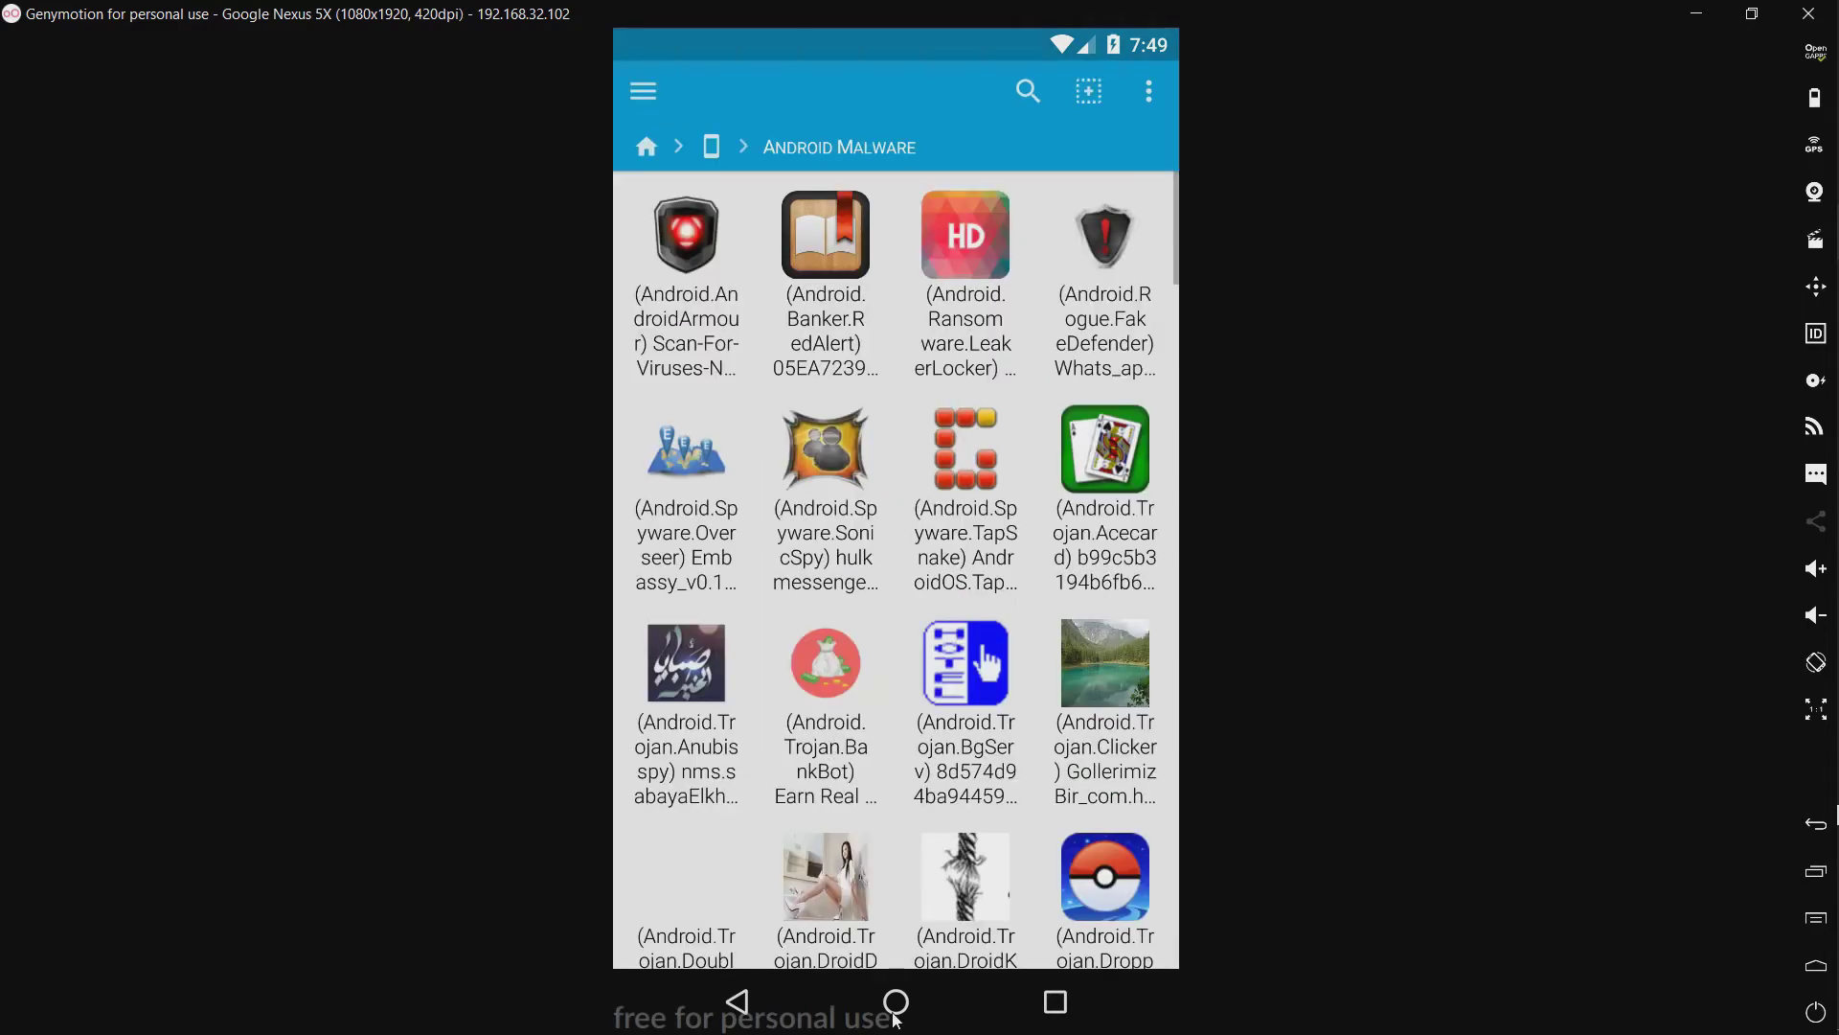
pyautogui.moveTo(897, 1019); pyautogui.dragTo(898, 951)
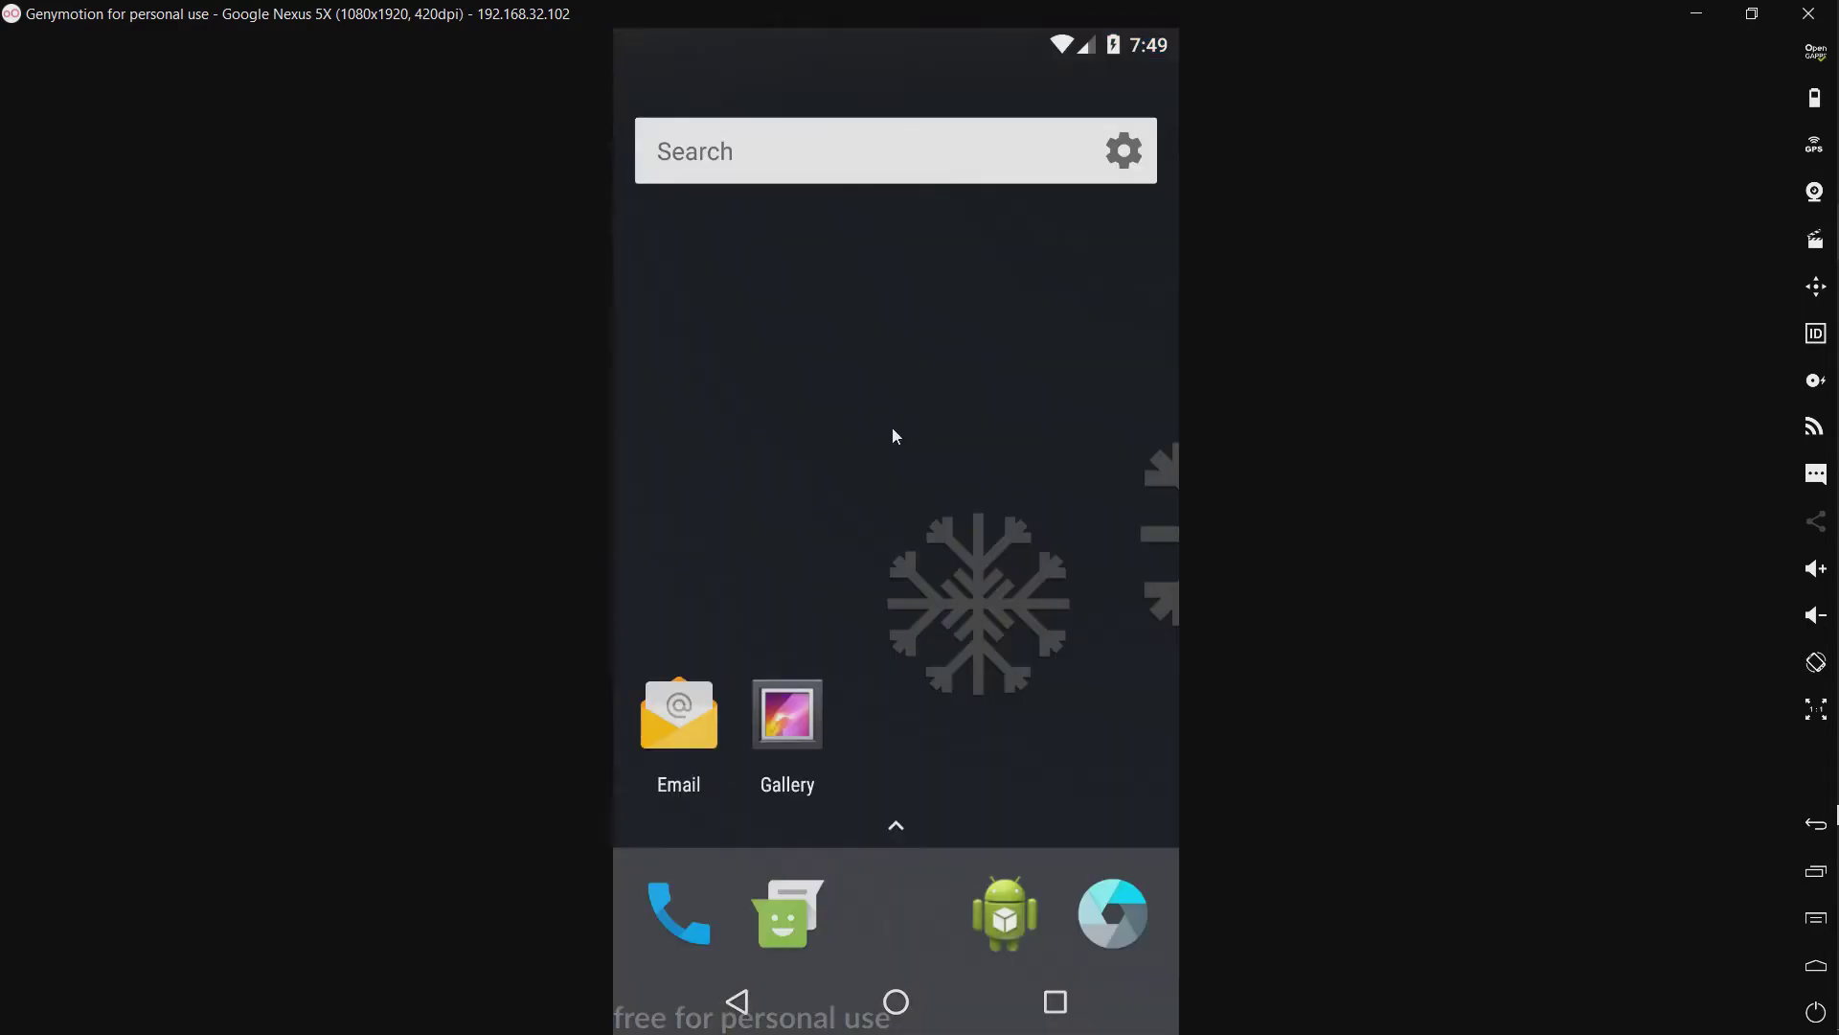
# Step: Launch Zoner AntiVirus and start an Antivirus scan of the SD card
pyautogui.moveTo(891, 431); pyautogui.dragTo(878, 297)
pyautogui.scroll(-3, 778, 615)
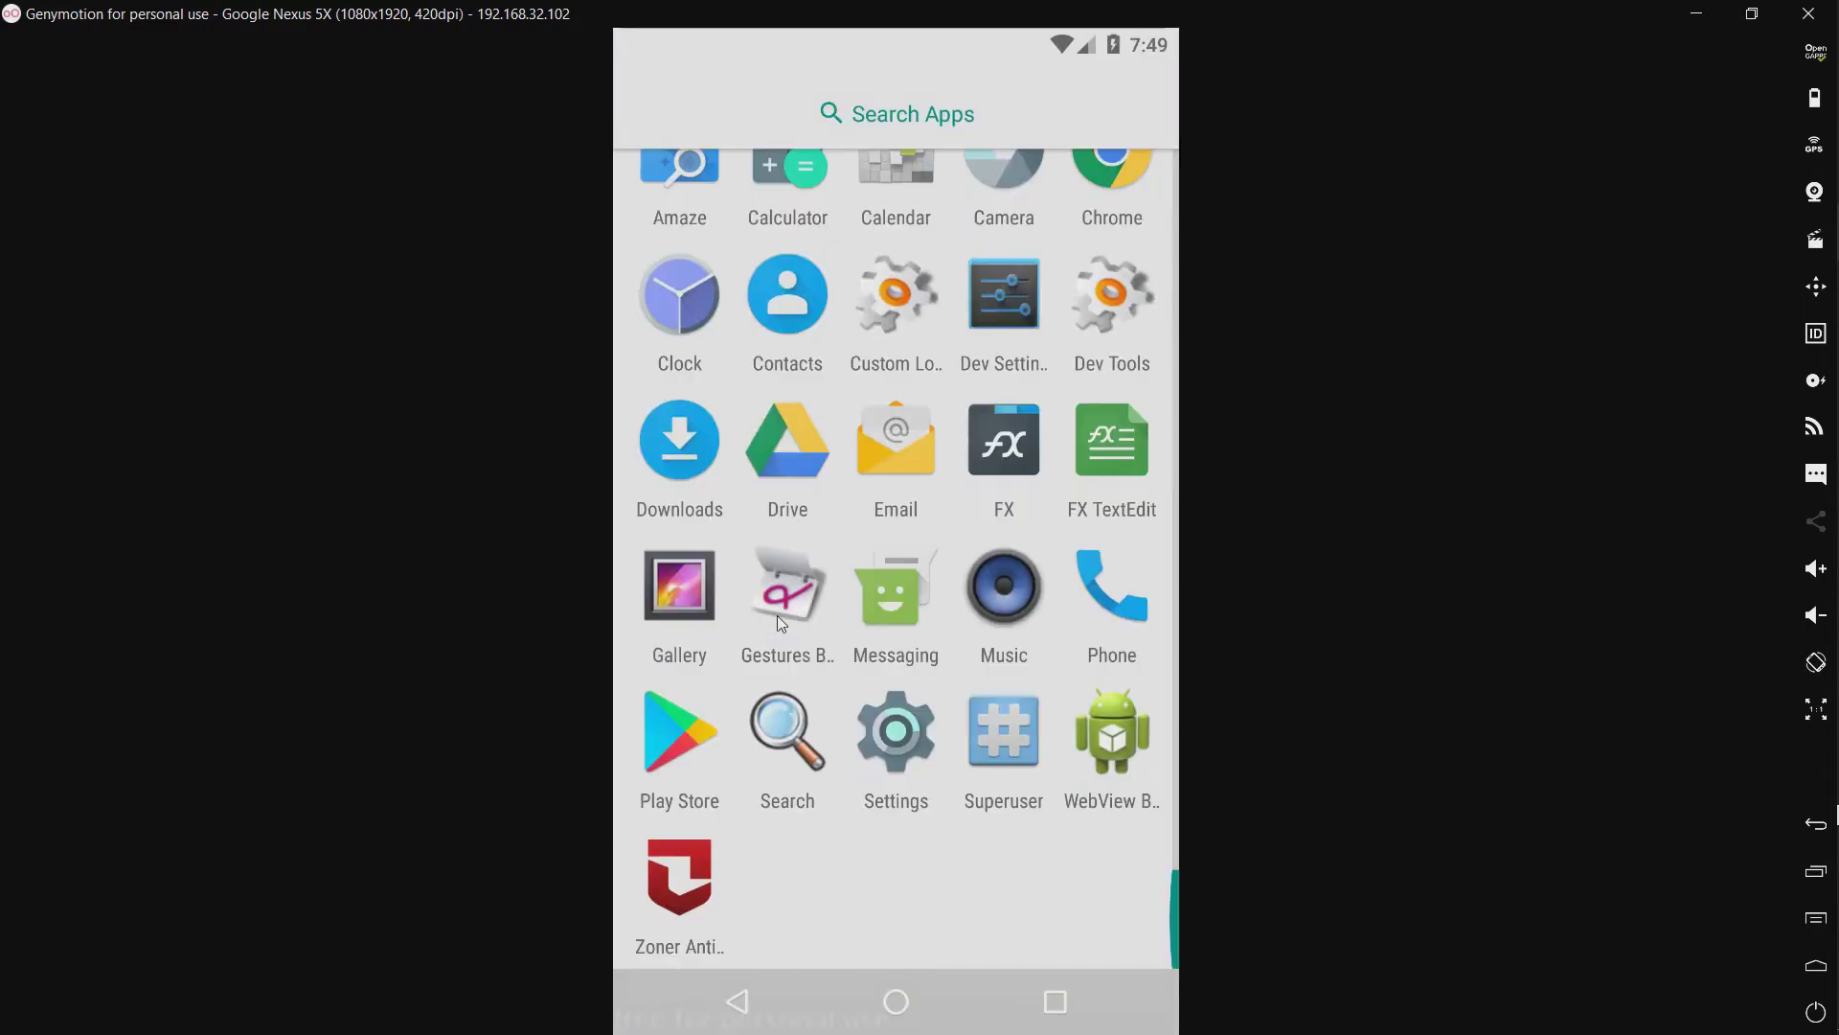
pyautogui.click(676, 894)
pyautogui.click(831, 306)
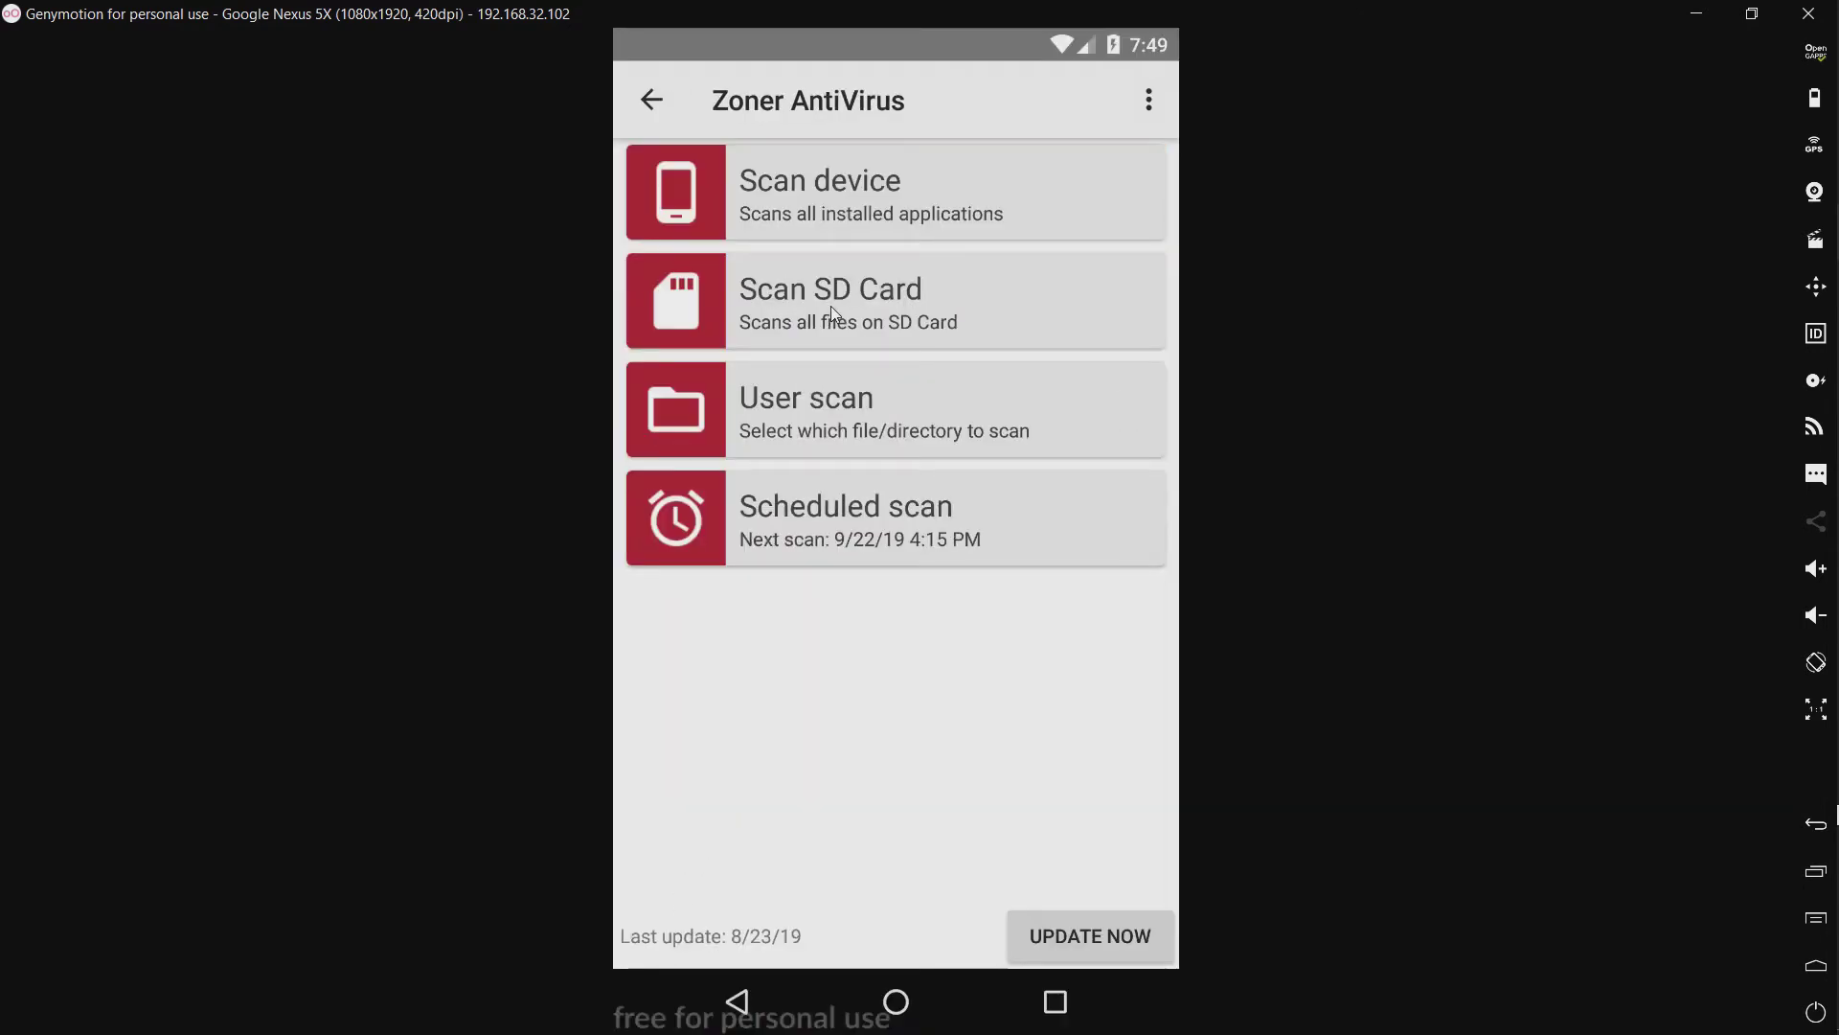
pyautogui.click(830, 307)
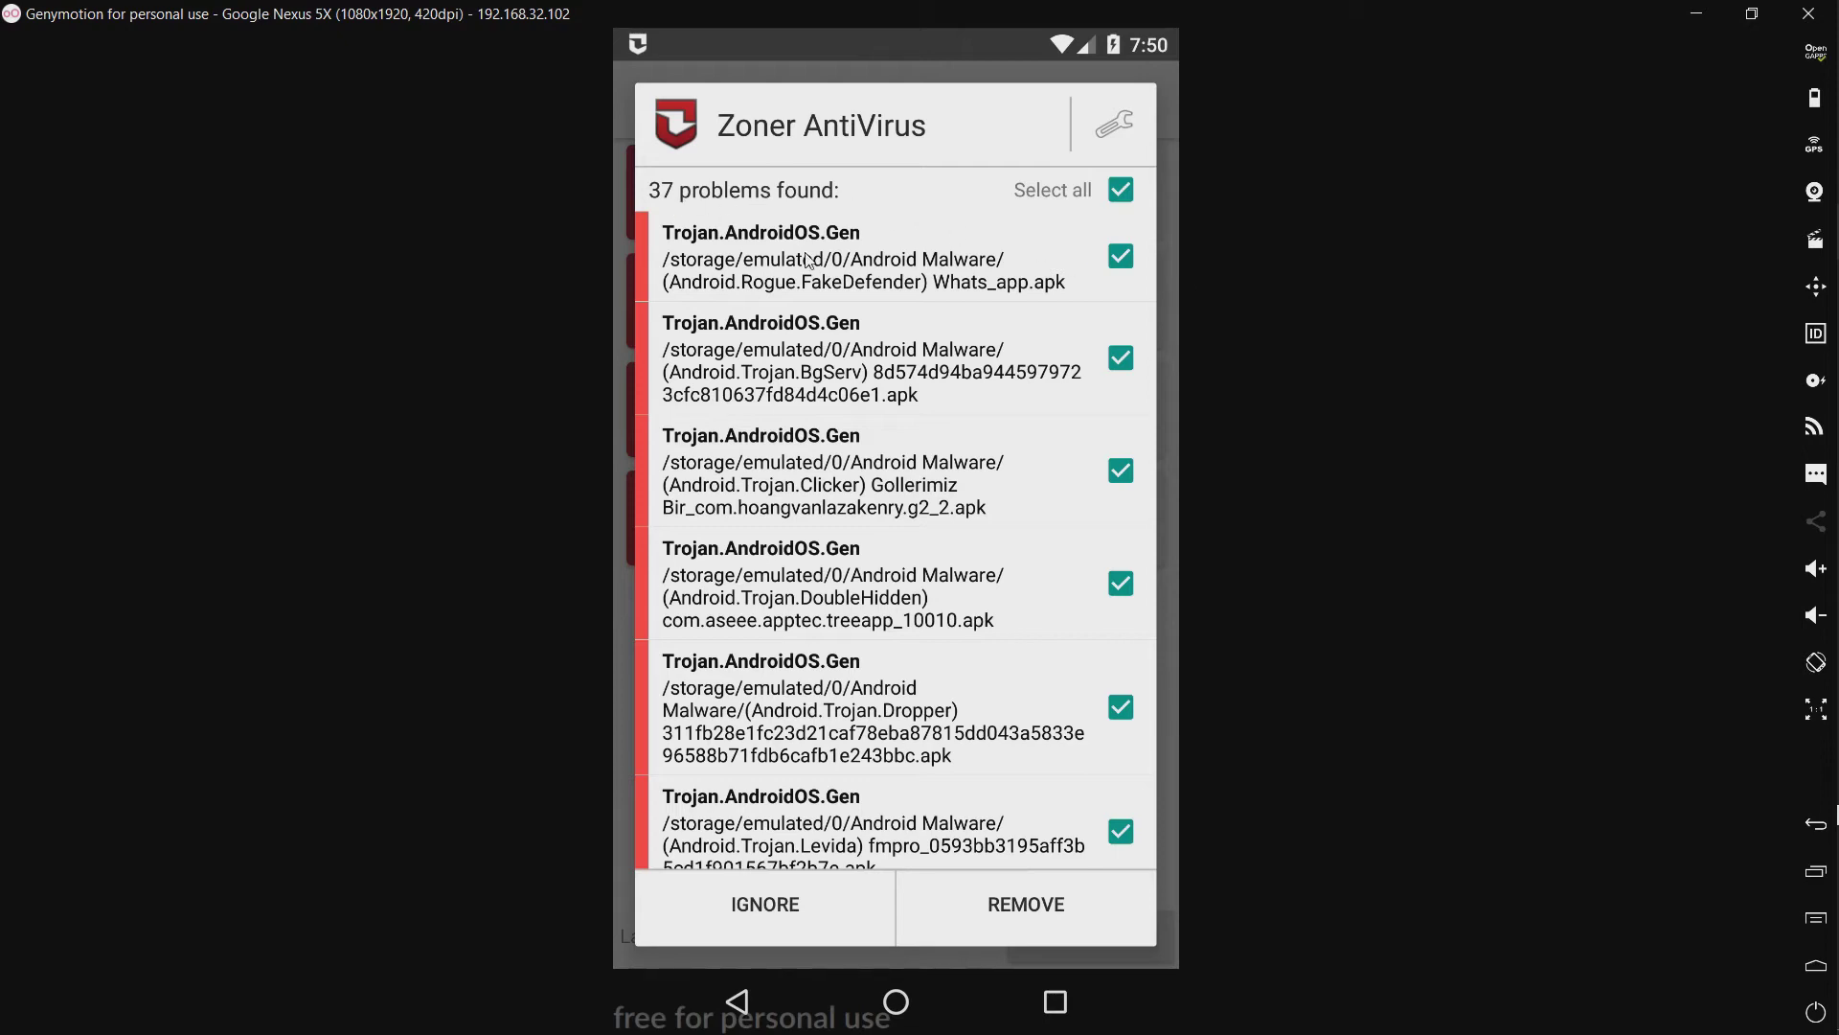
# Step: Review the scan results and remove all 37 Trojan.AndroidOS.Gen detections
pyautogui.scroll(-5, 821, 245)
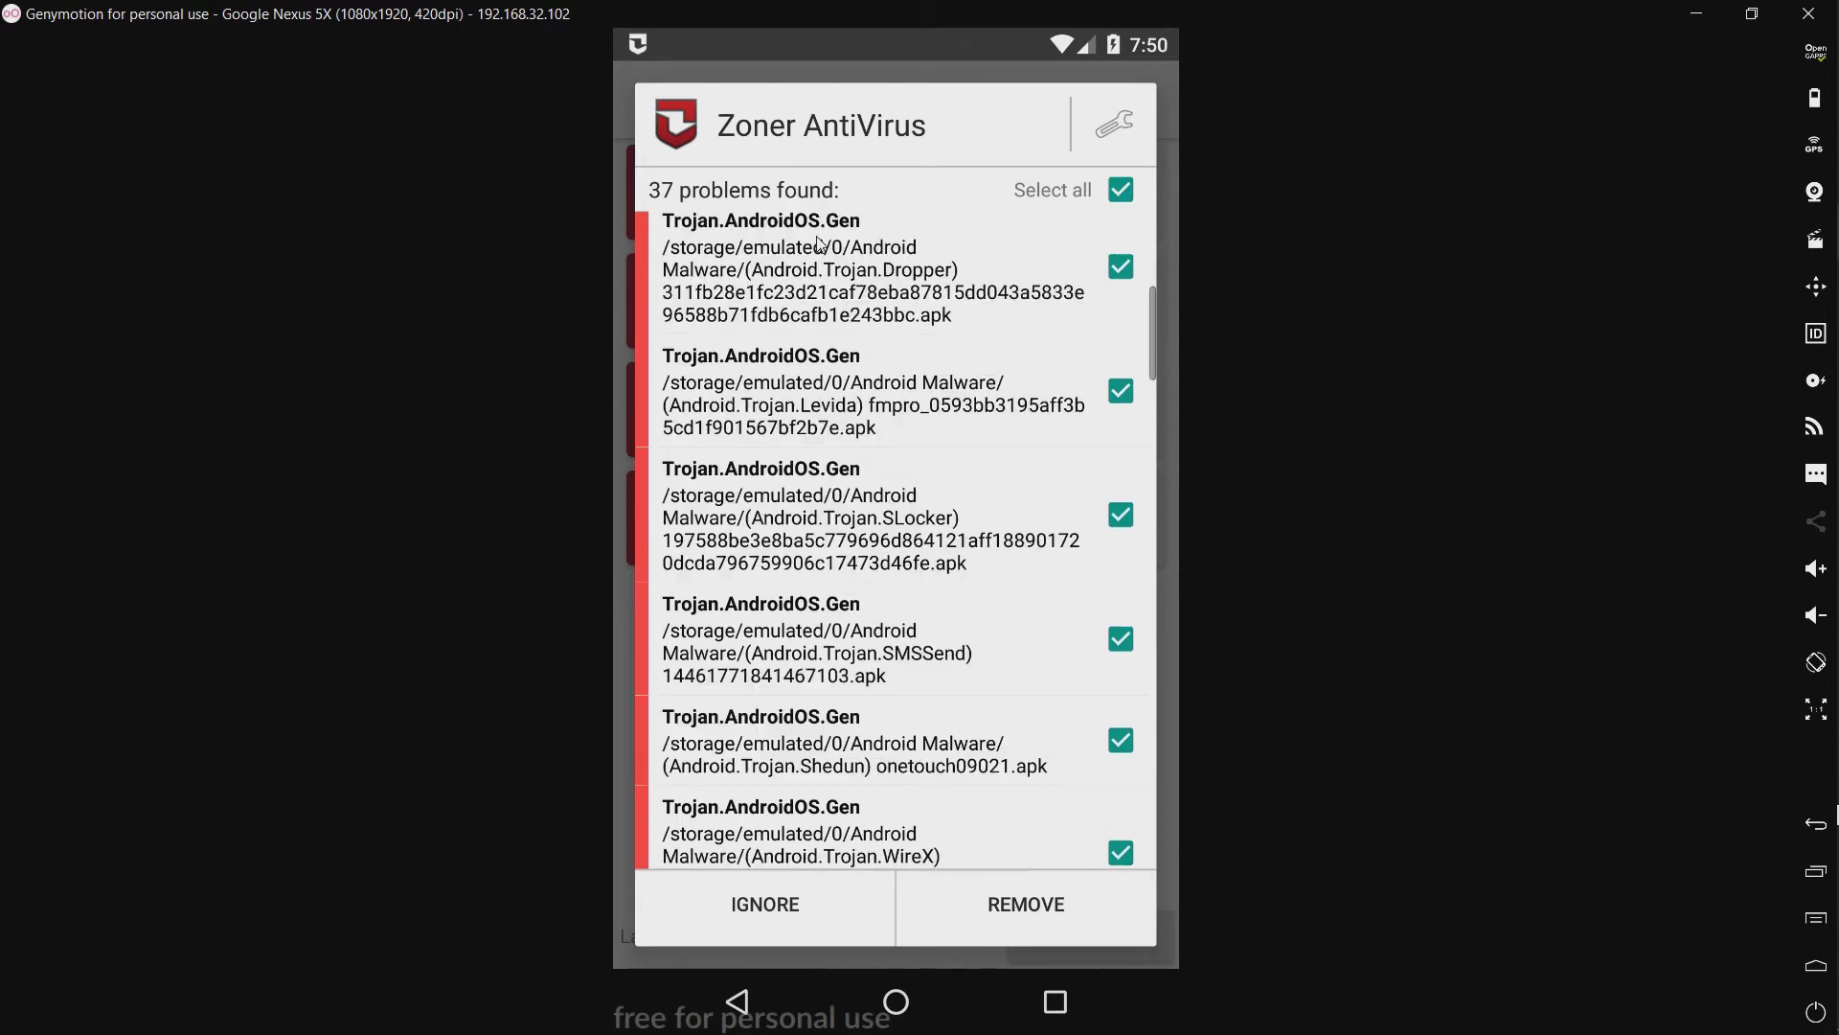
pyautogui.scroll(-3, 821, 244)
pyautogui.scroll(-5, 821, 244)
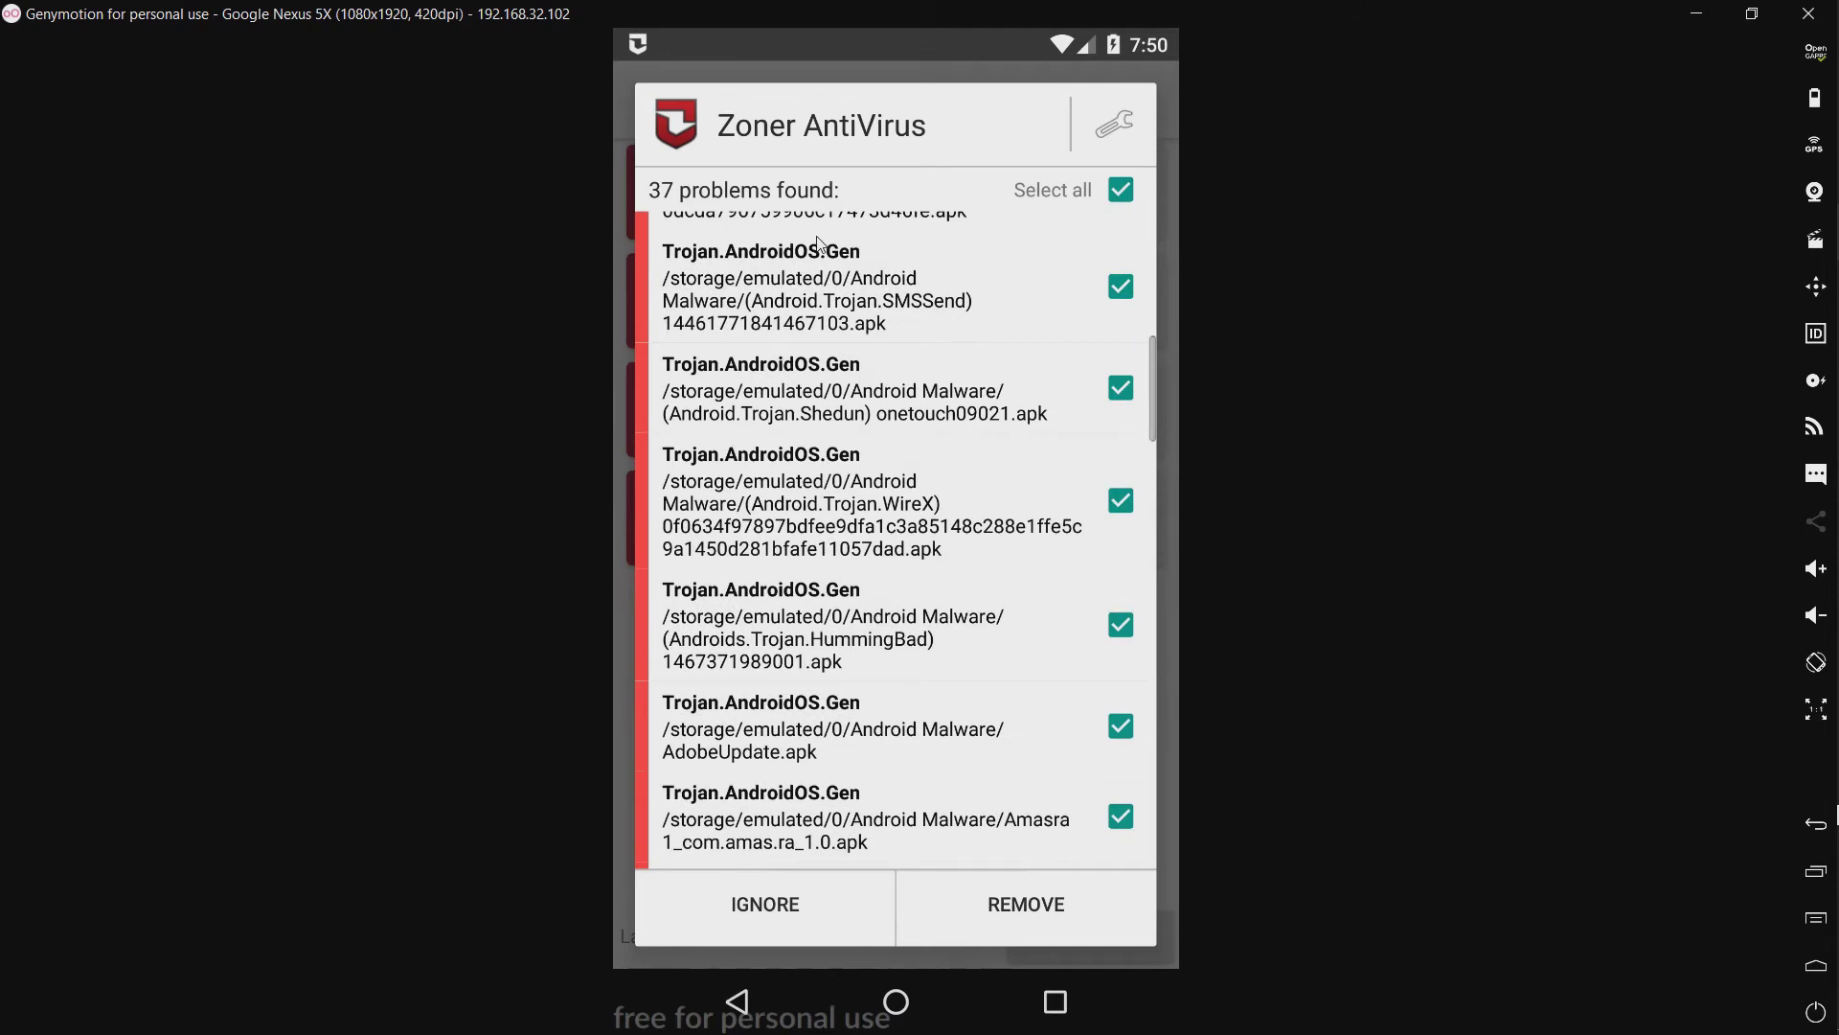
pyautogui.scroll(-15, 821, 245)
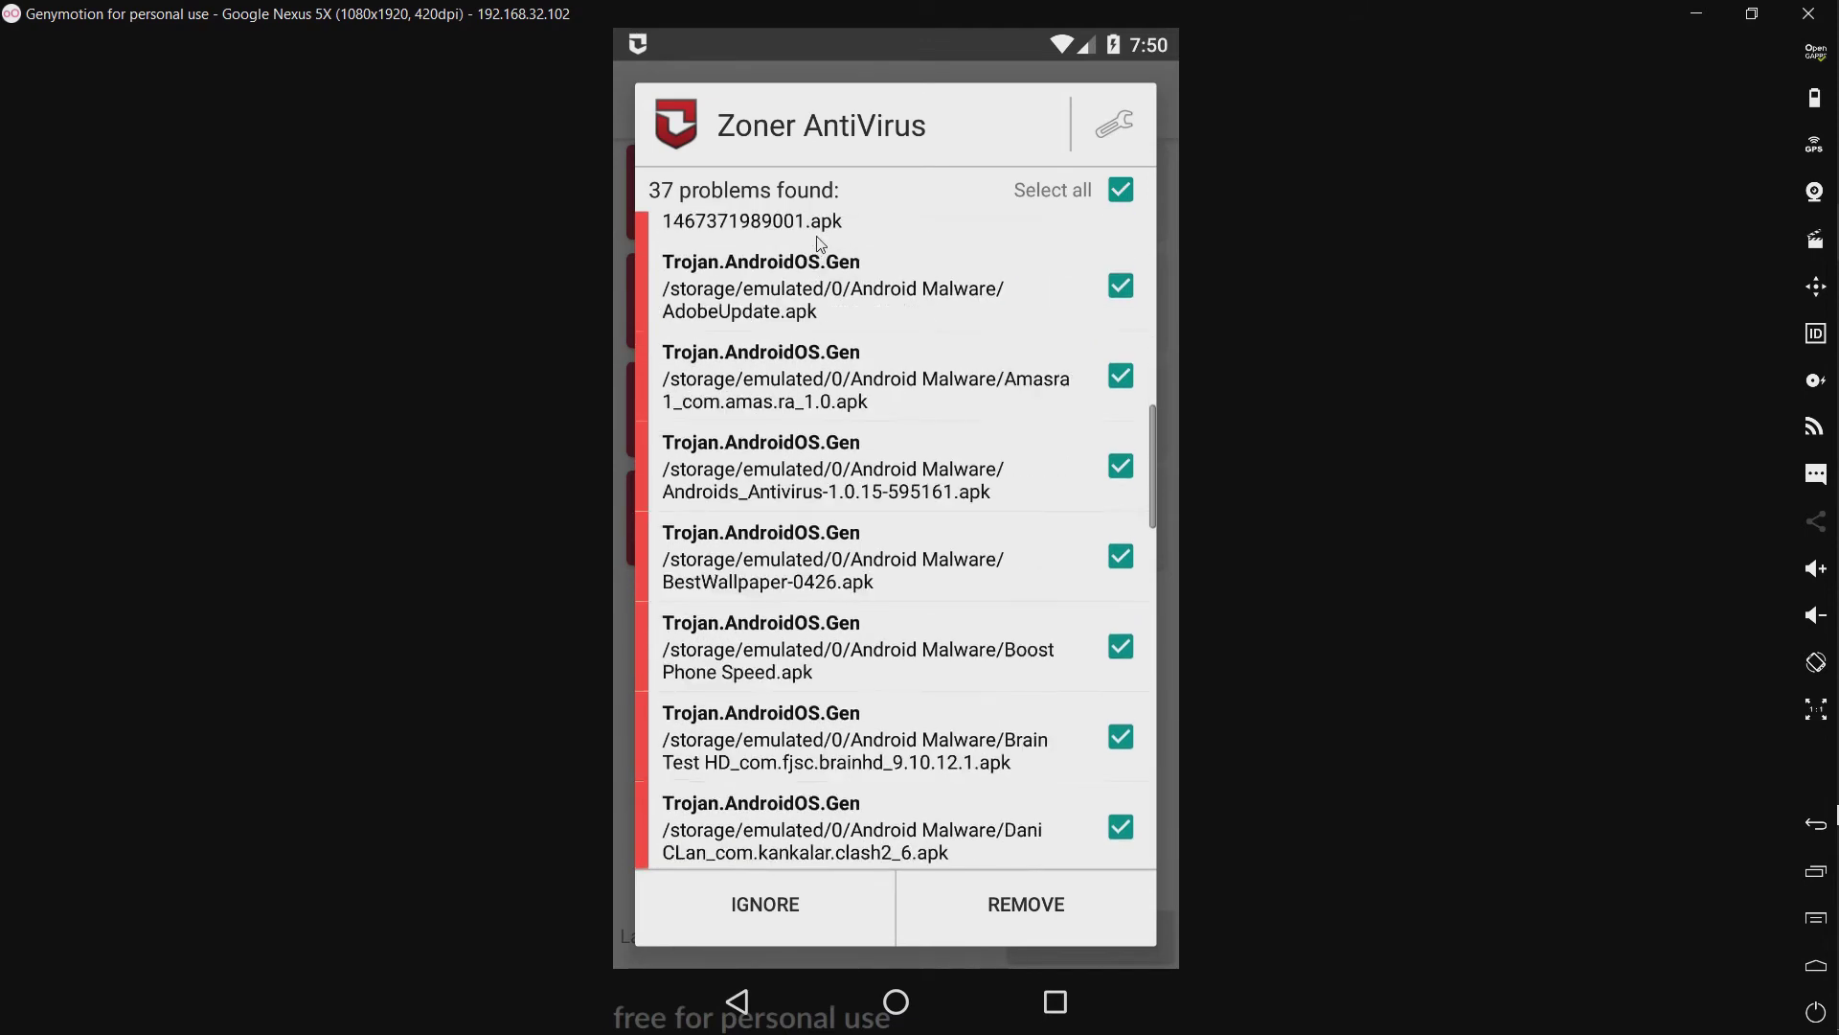
pyautogui.scroll(-12, 821, 245)
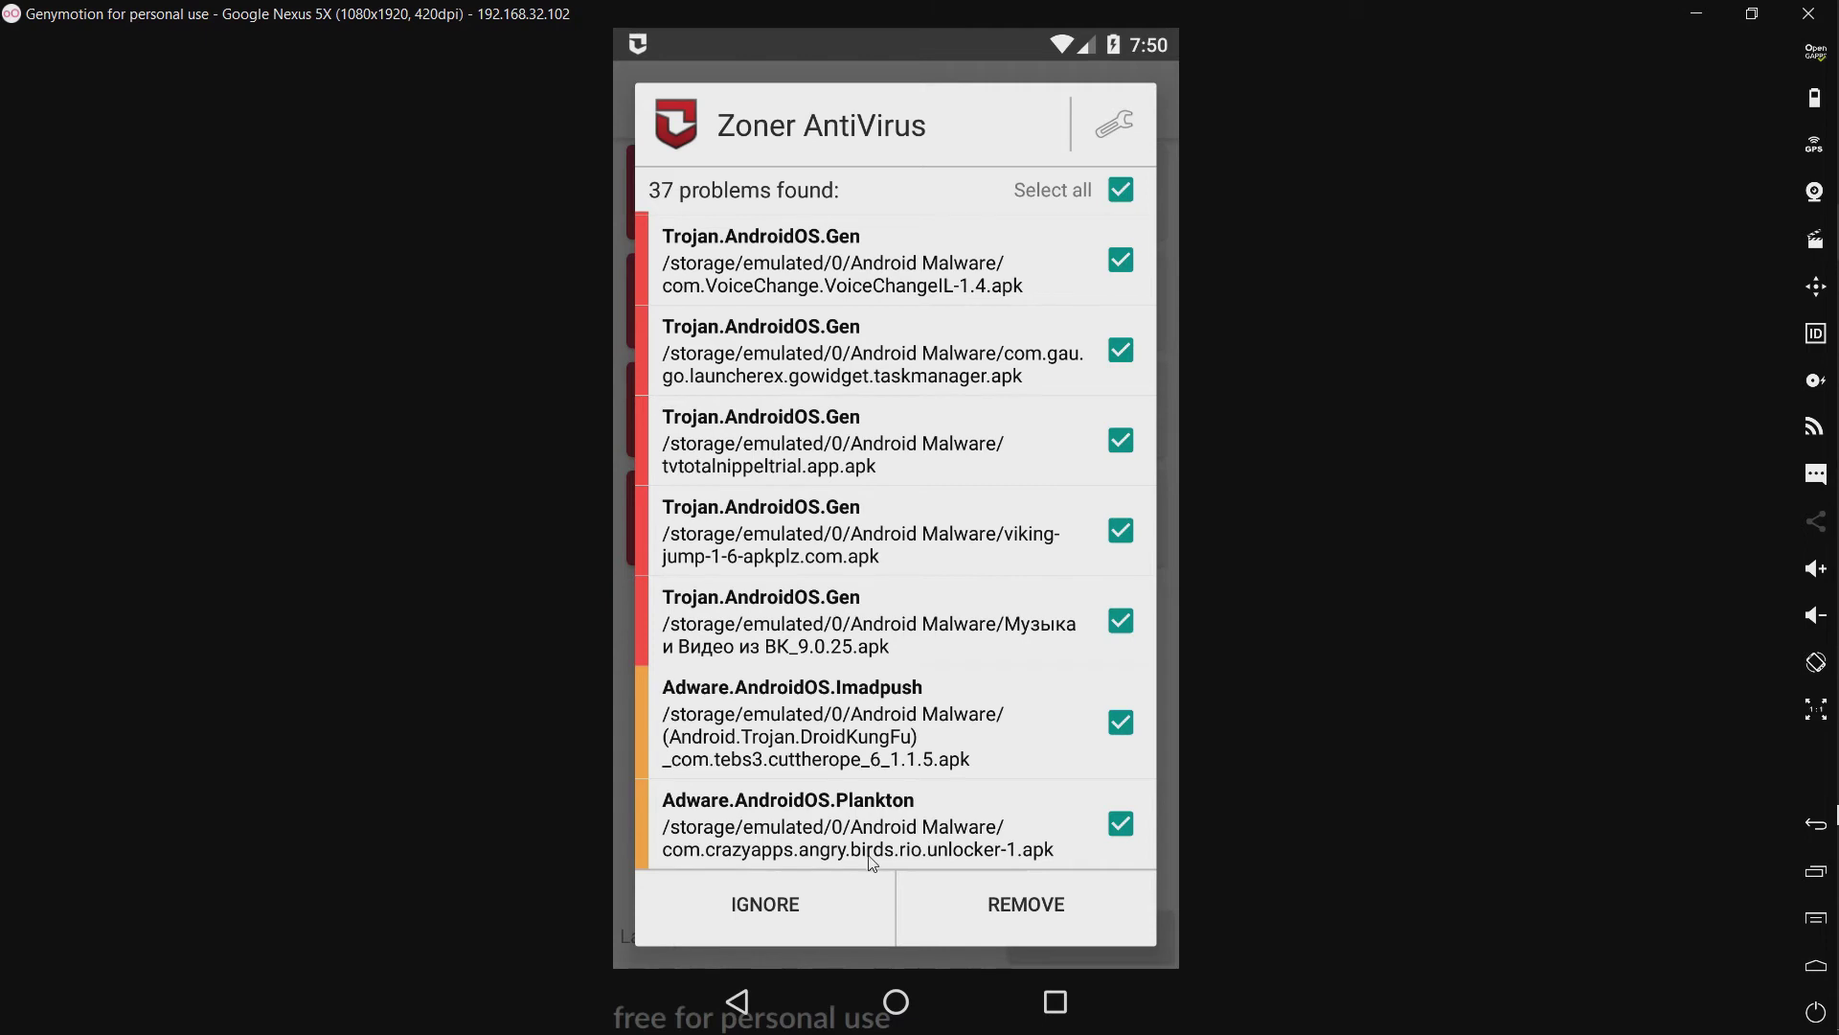
pyautogui.click(1019, 920)
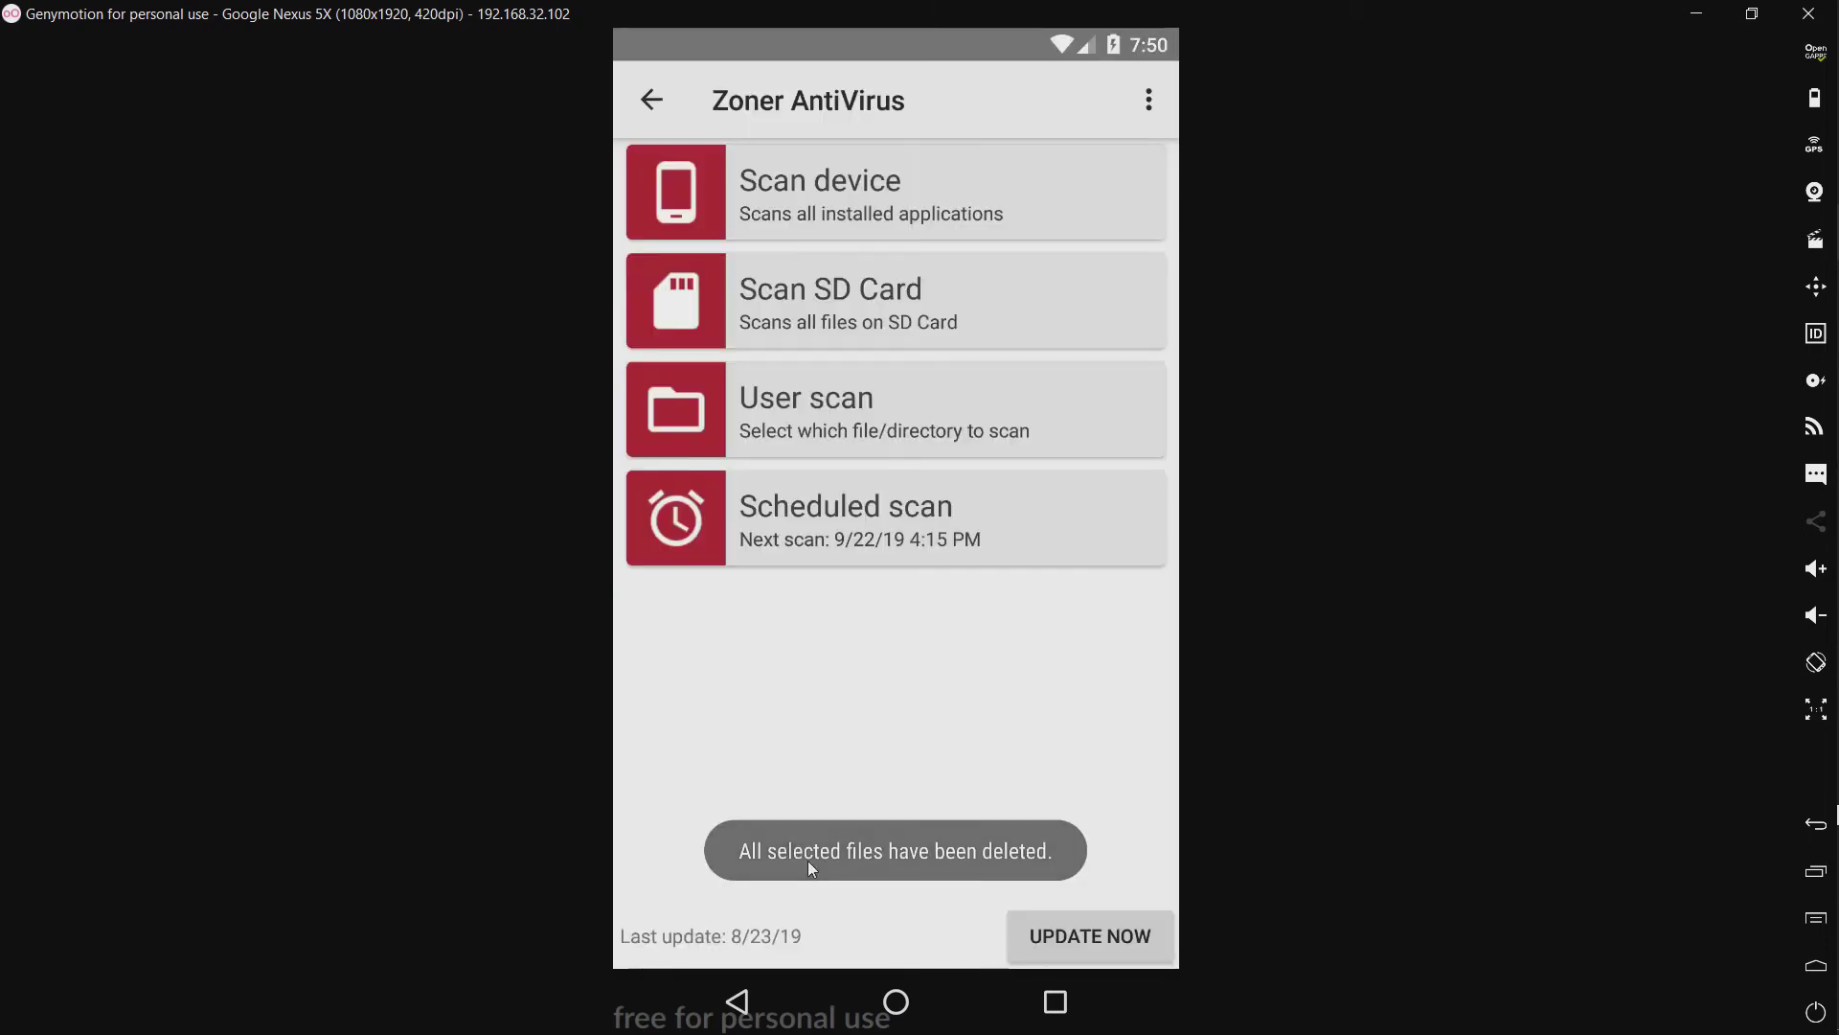
# Step: Check the deletions in the Activity Log, then exit Zoner AntiVirus
pyautogui.click(746, 1008)
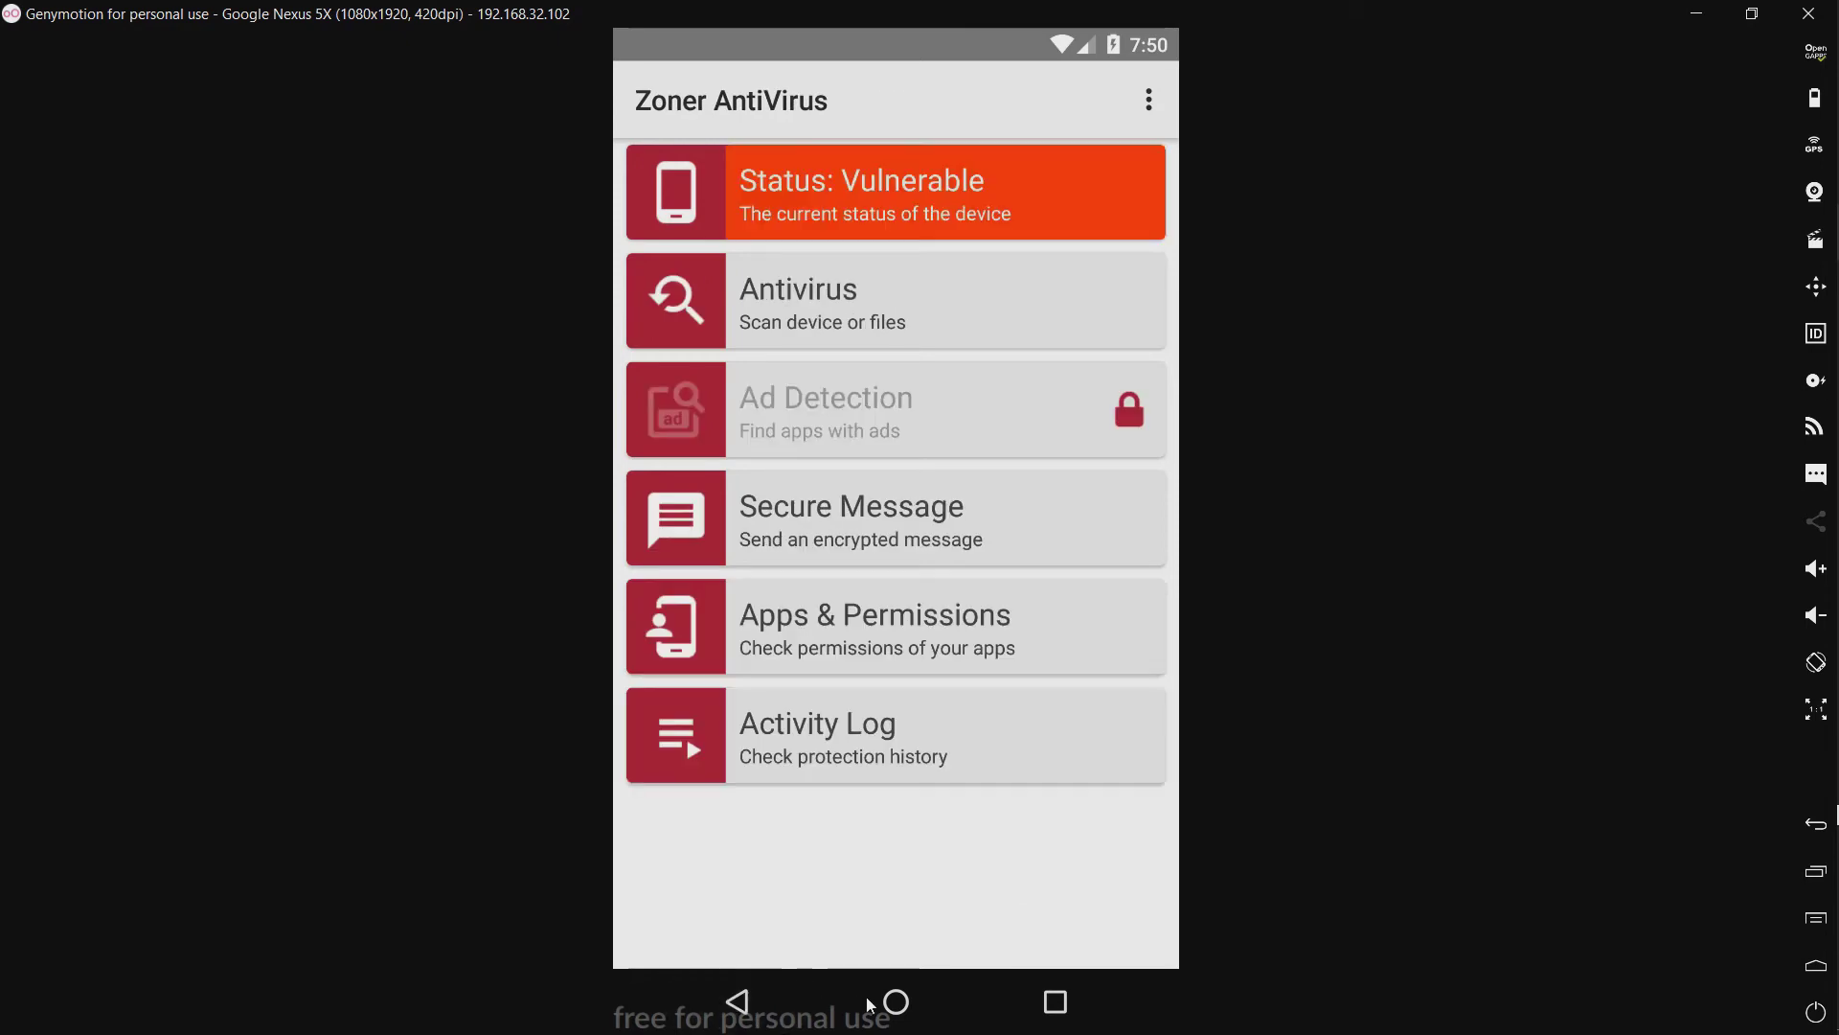
pyautogui.click(904, 784)
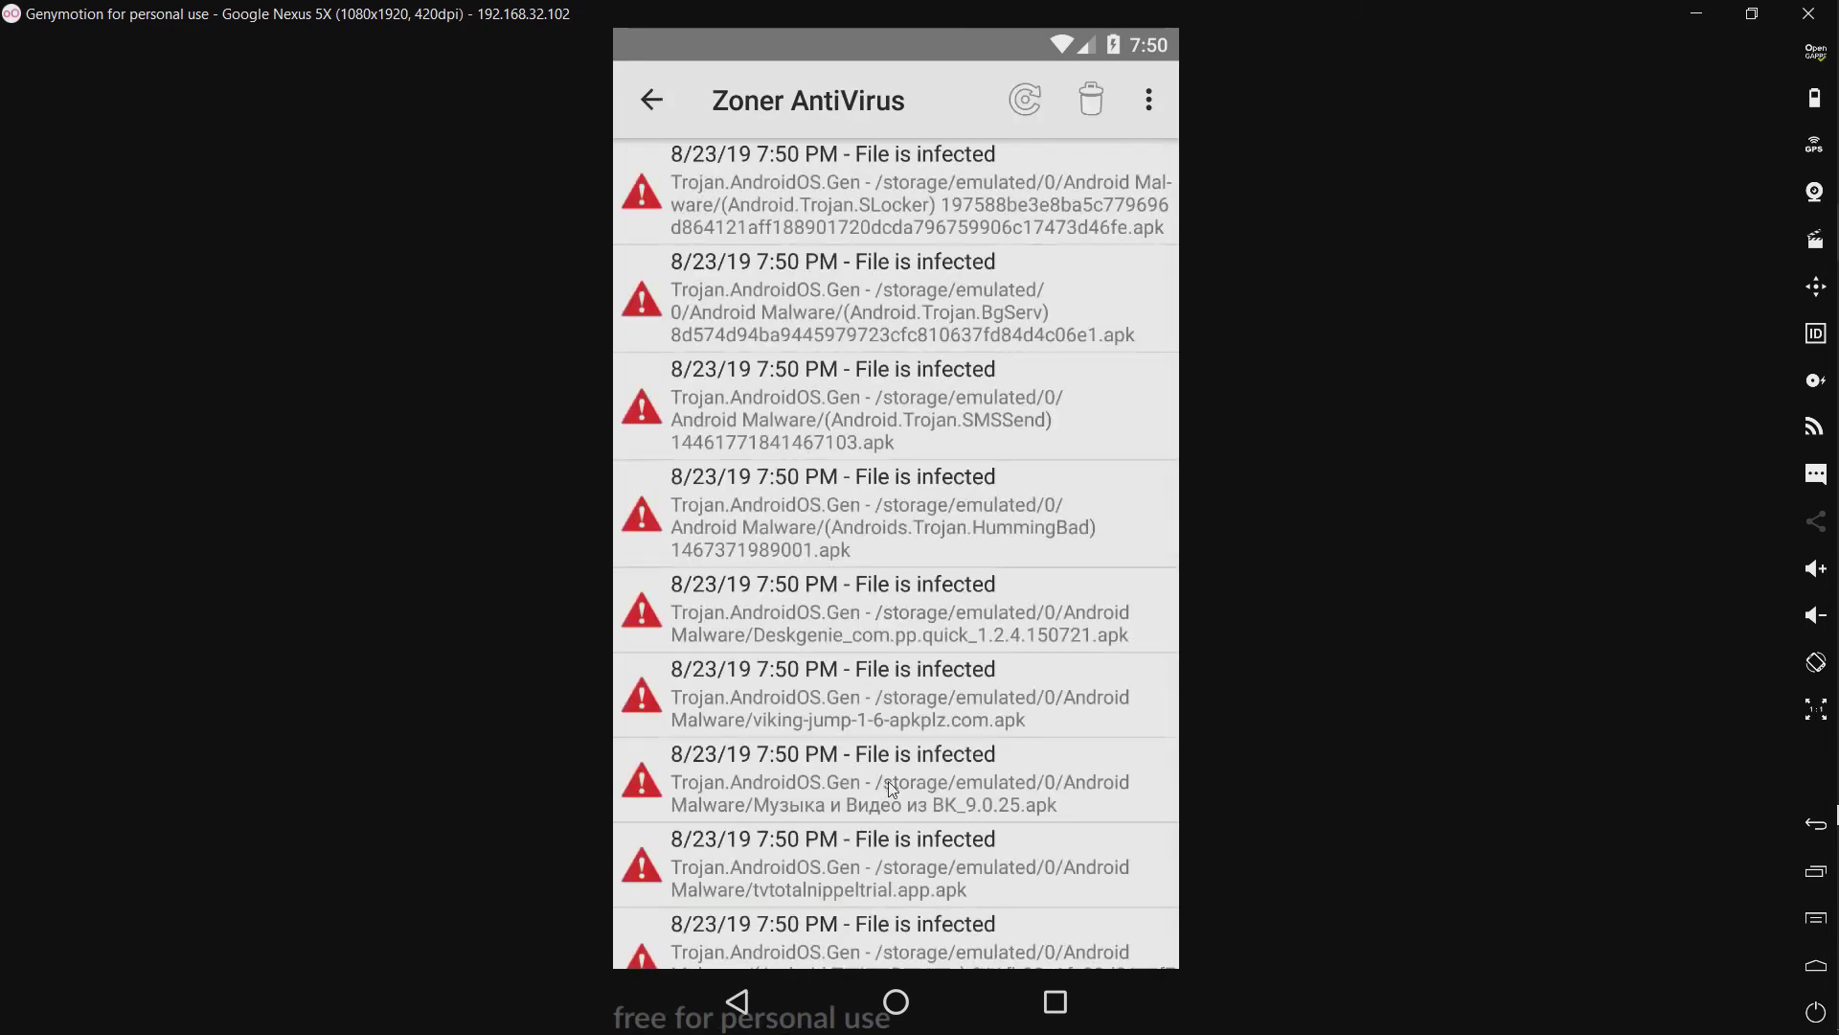
pyautogui.click(740, 1003)
pyautogui.click(741, 1003)
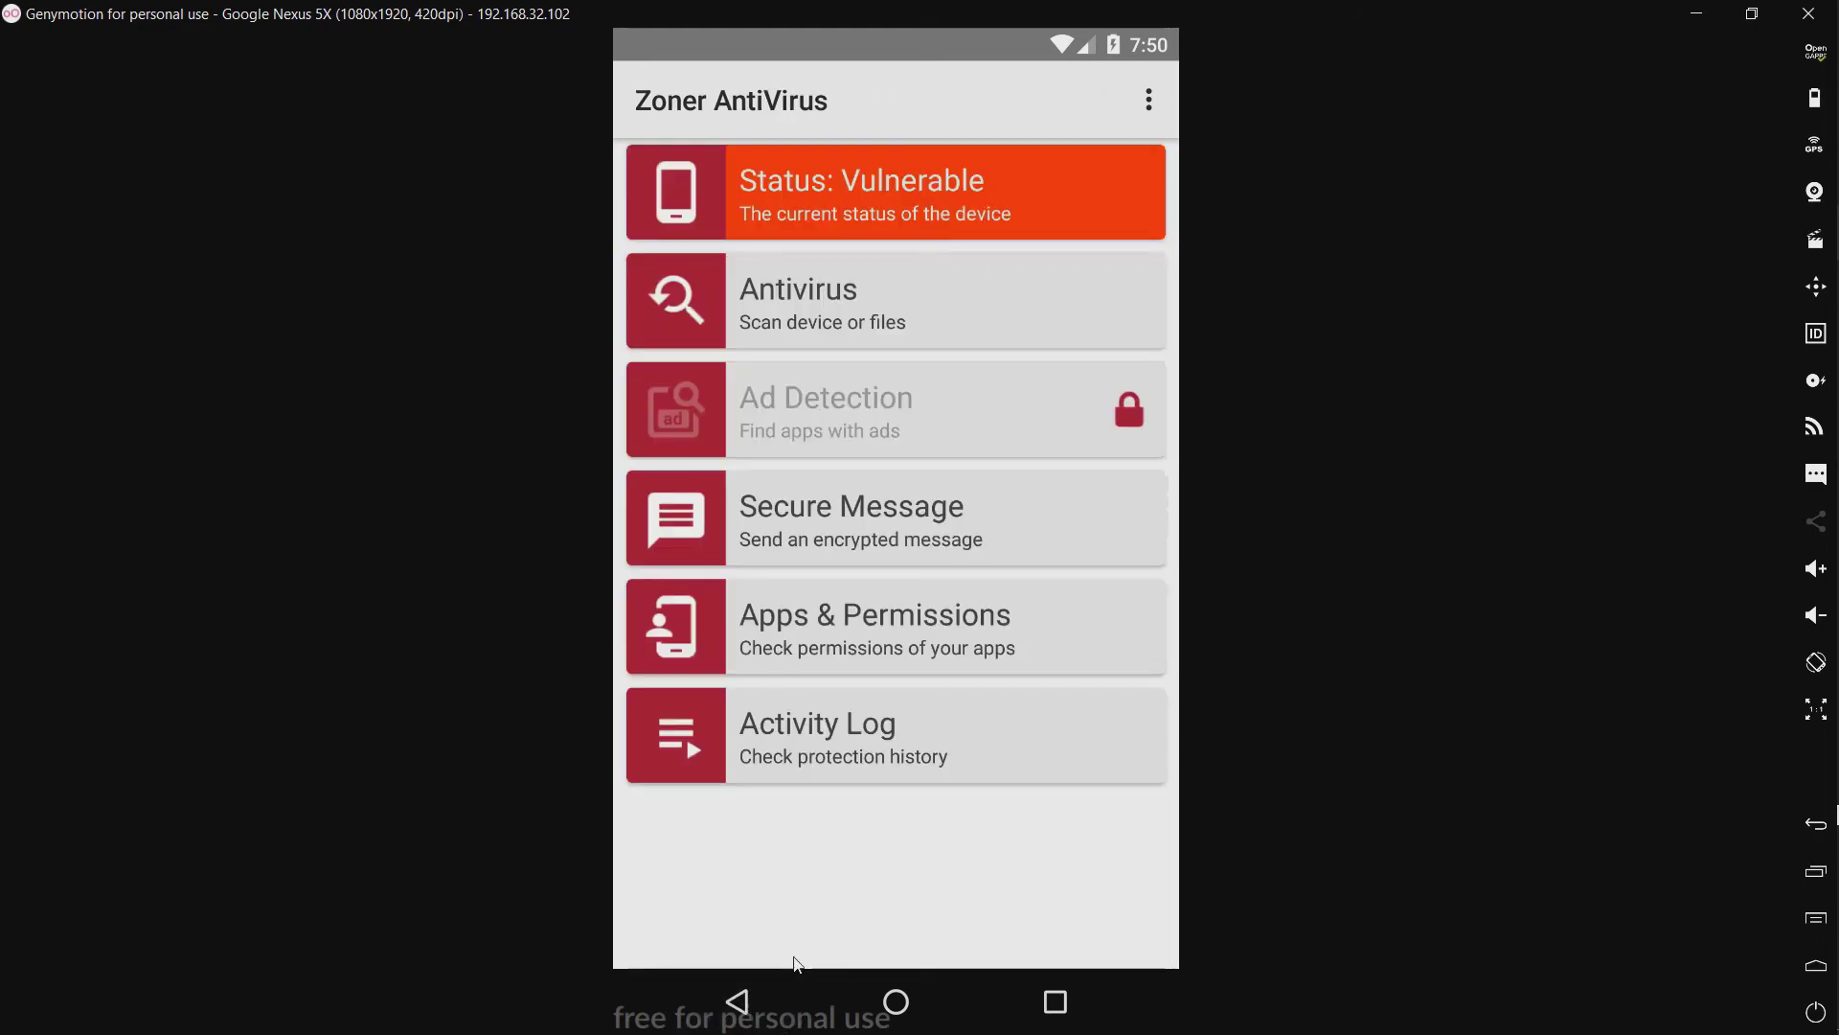
pyautogui.scroll(2, 881, 359)
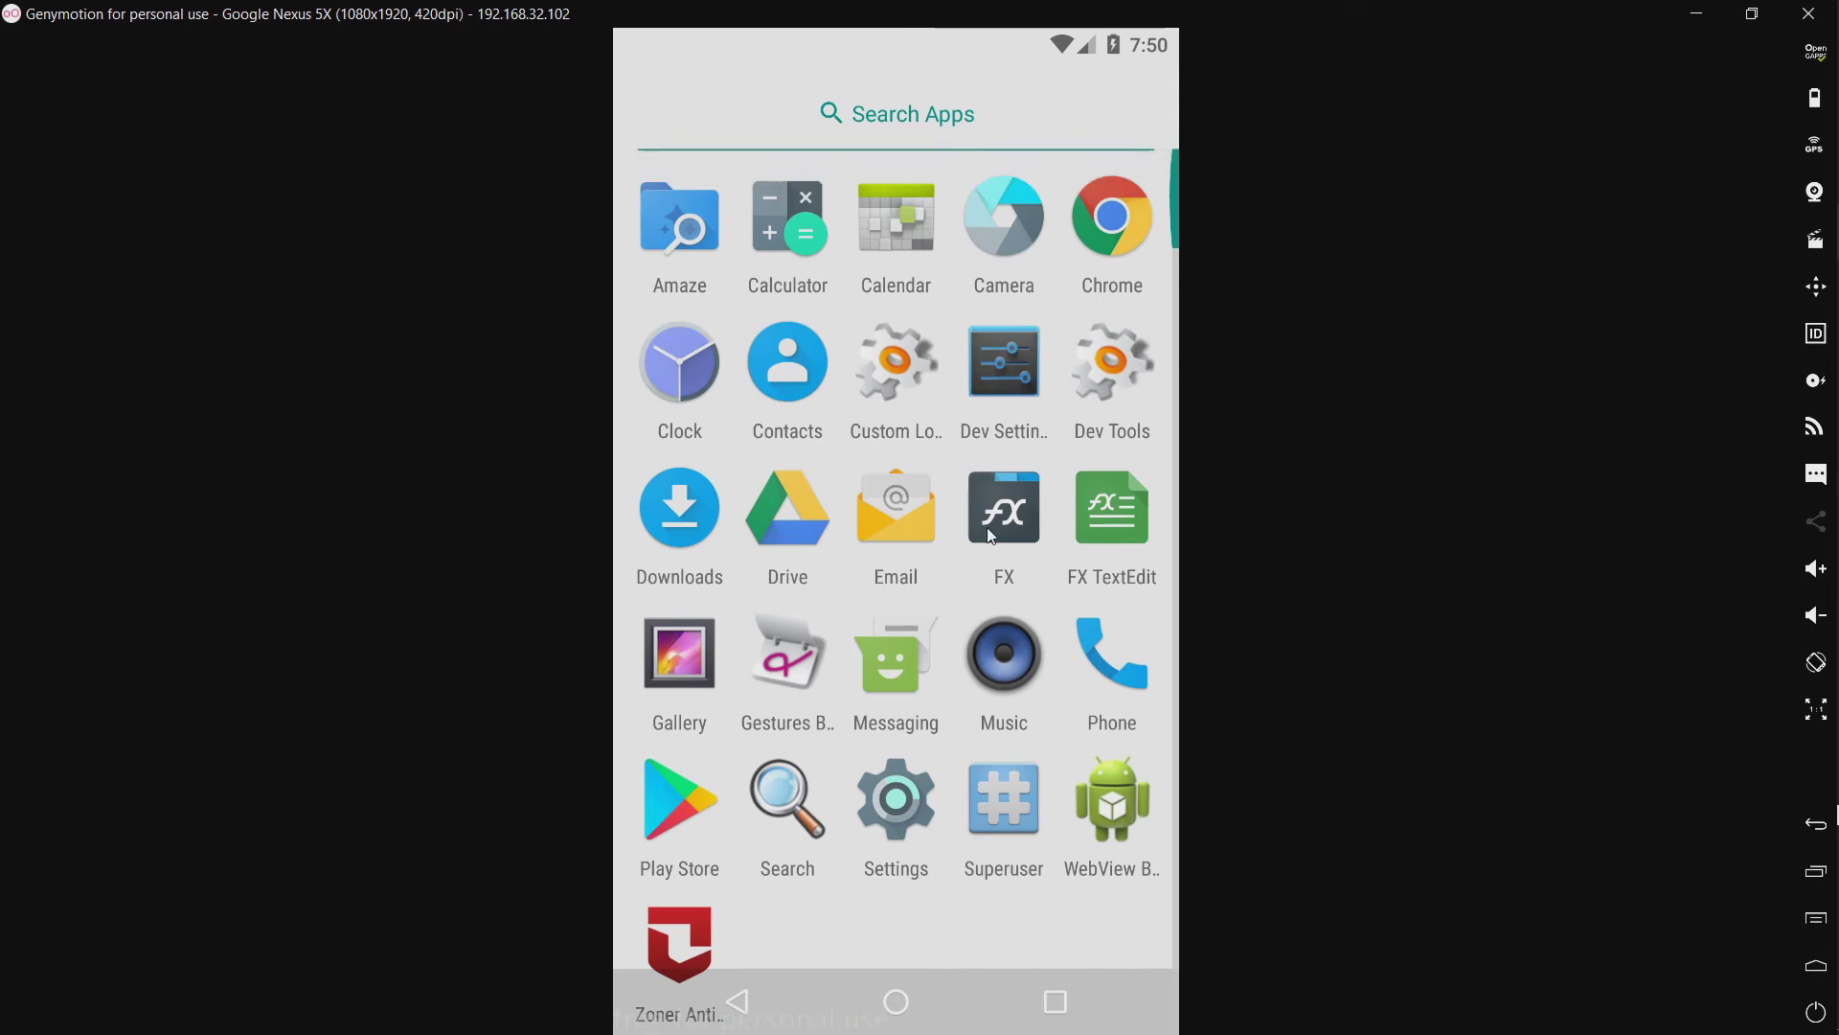
# Step: In FX, read the Android Malware folder's Usage tab: 66 files, 177.1 MiB
pyautogui.click(996, 503)
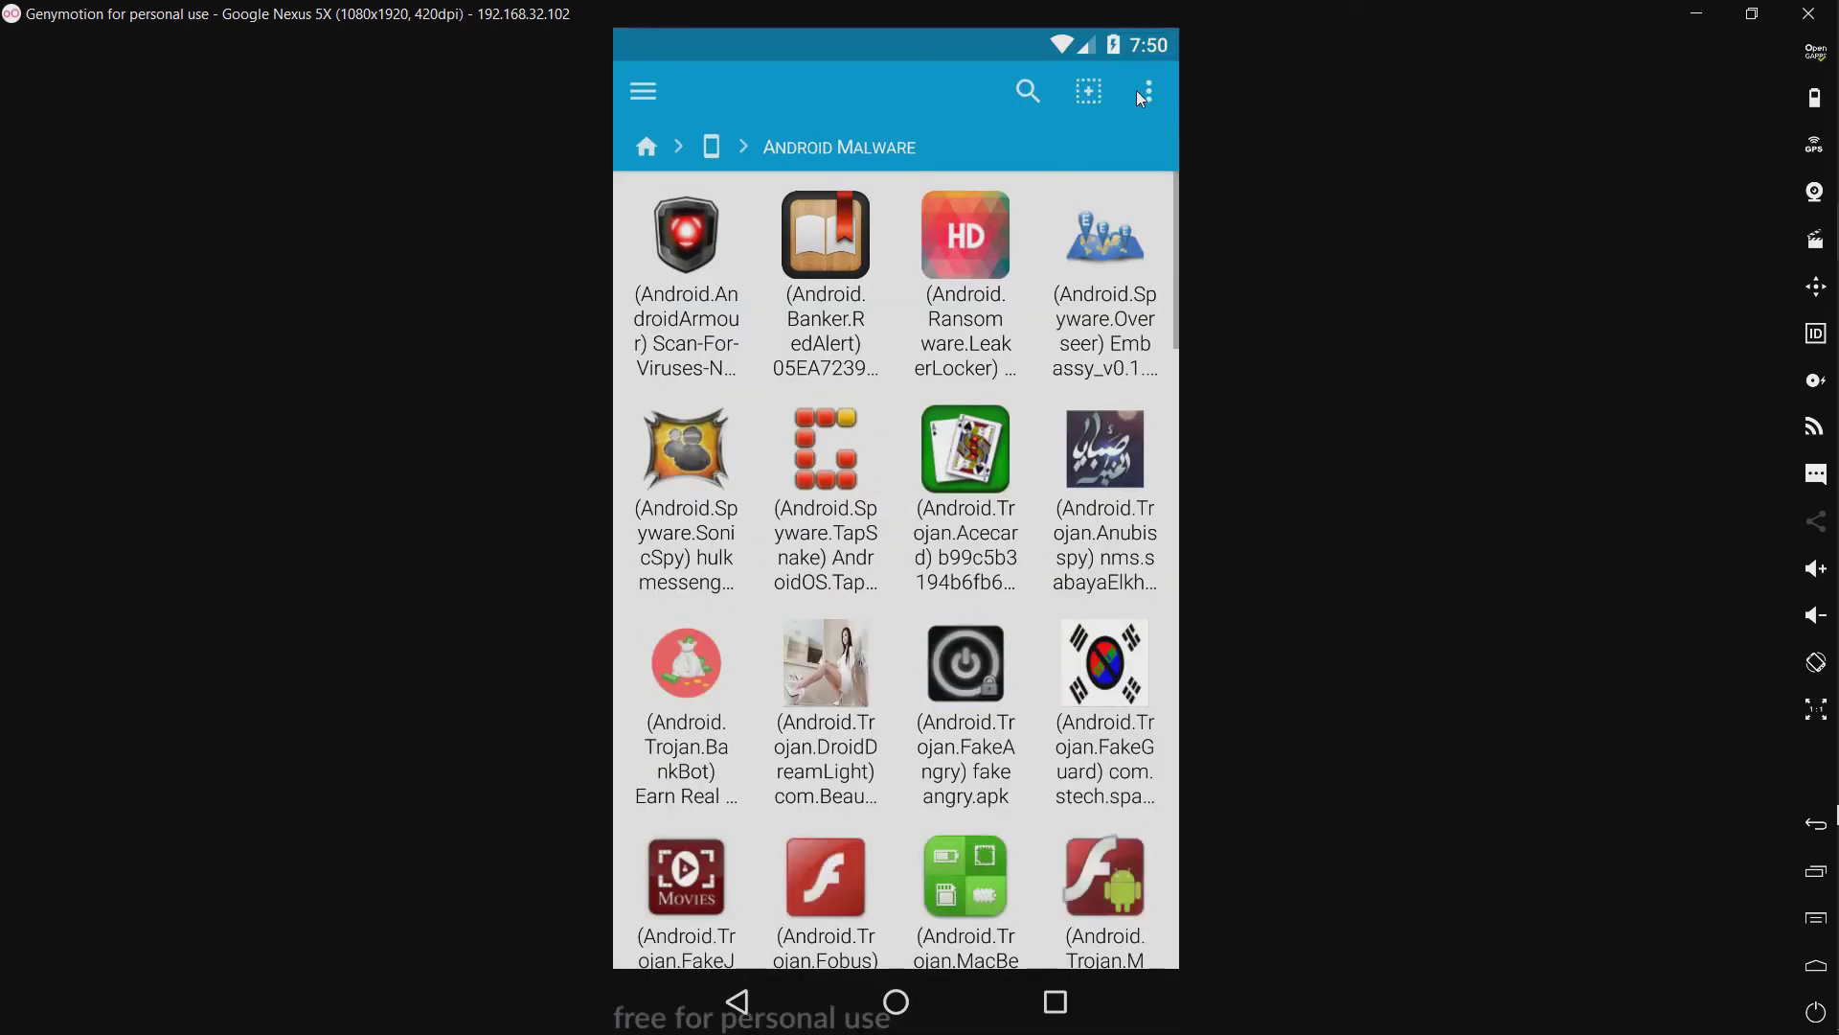
pyautogui.click(1142, 91)
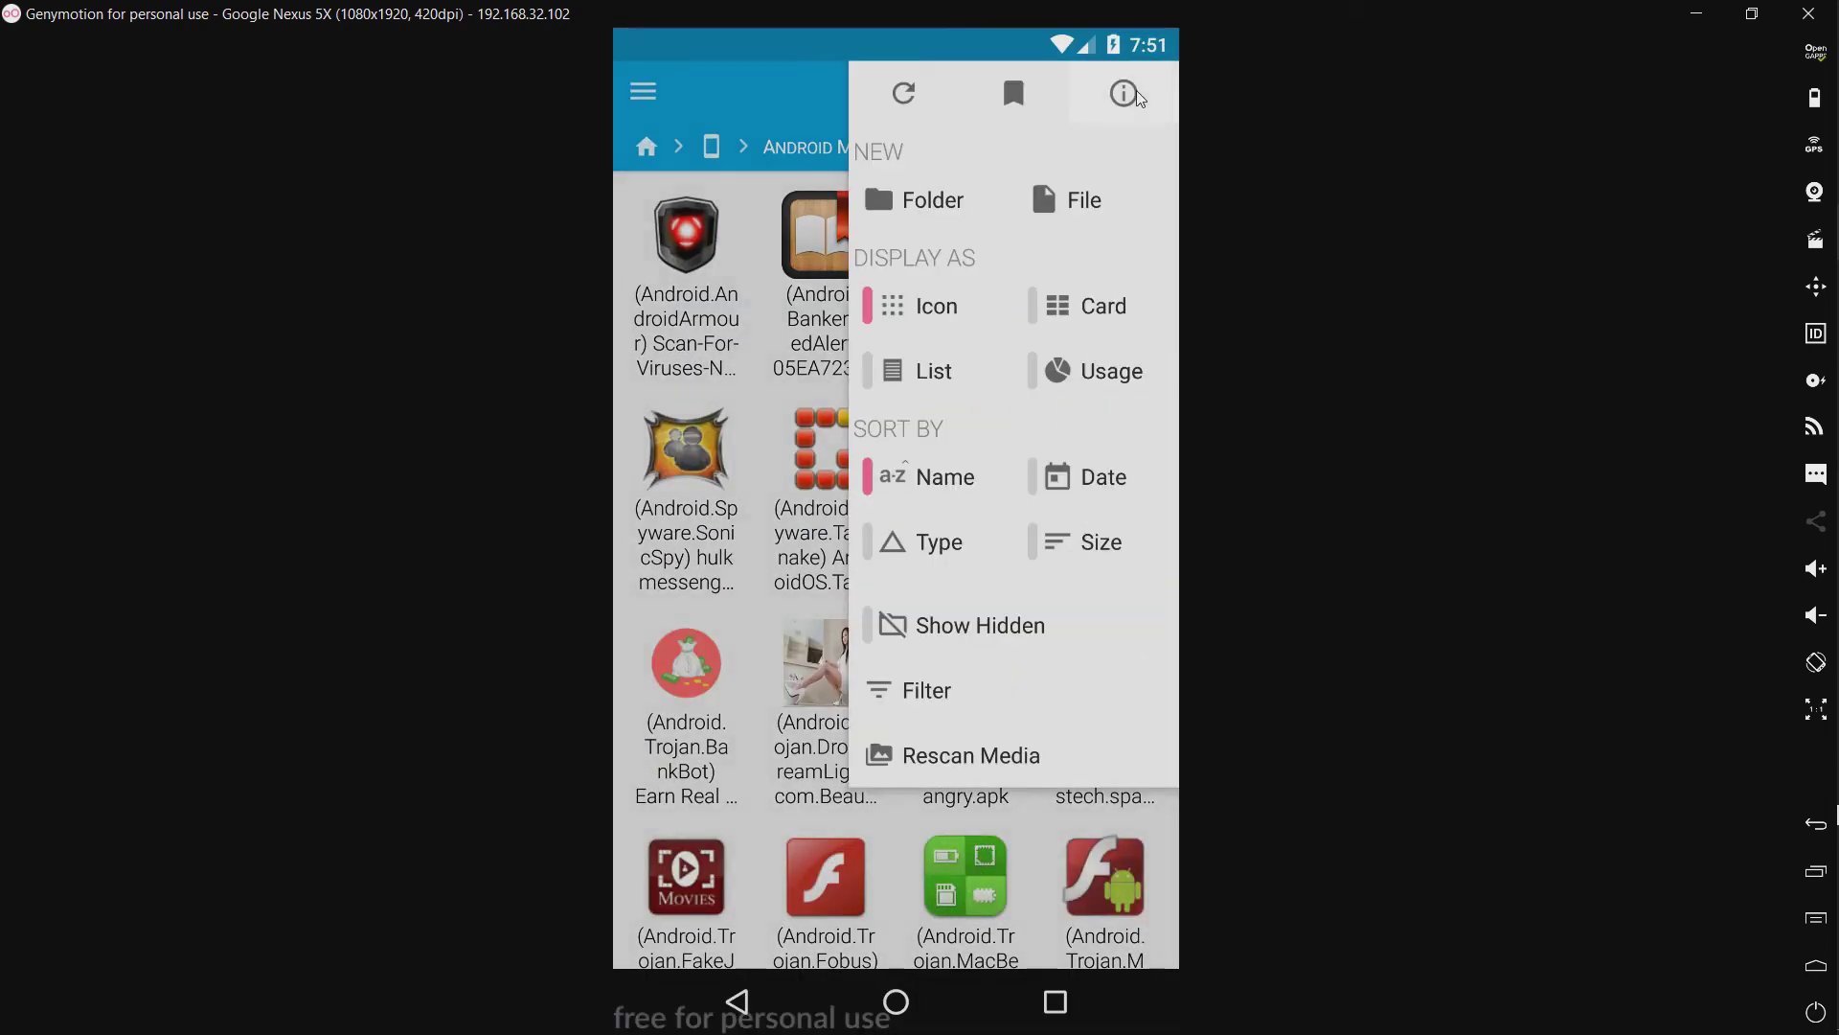
pyautogui.click(1124, 94)
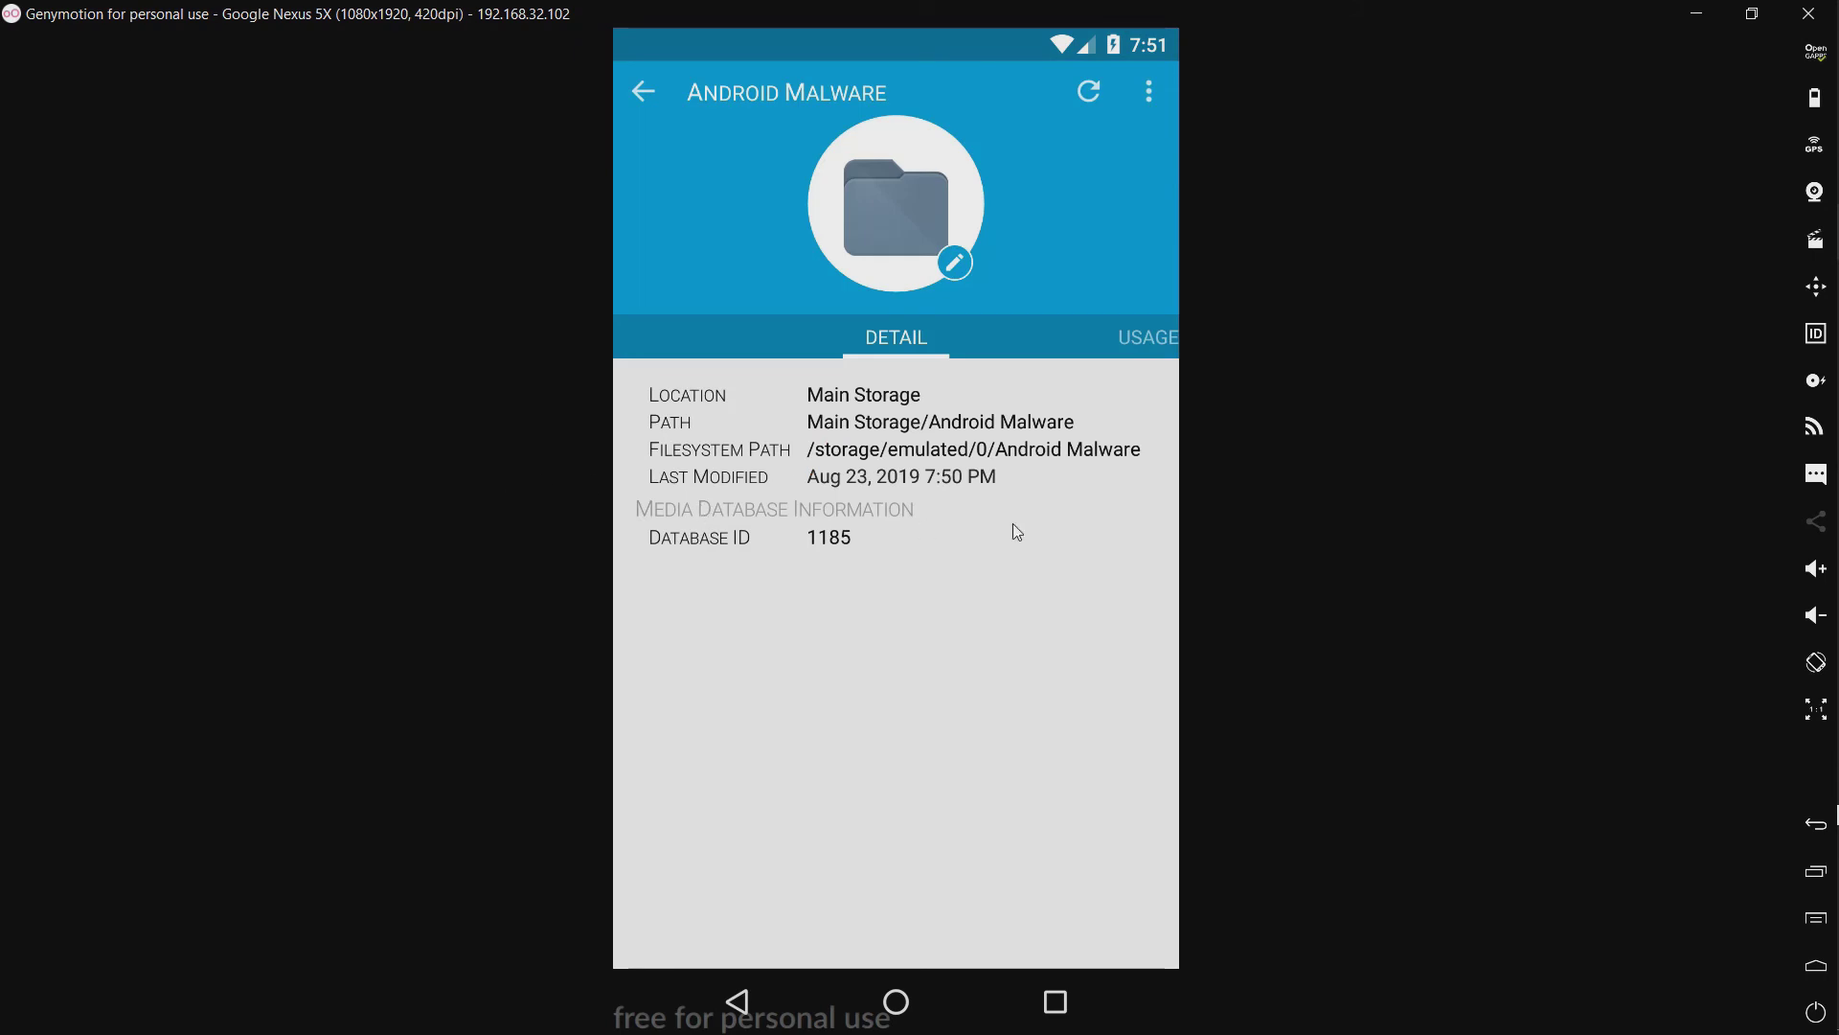
pyautogui.moveTo(737, 568); pyautogui.dragTo(362, 575)
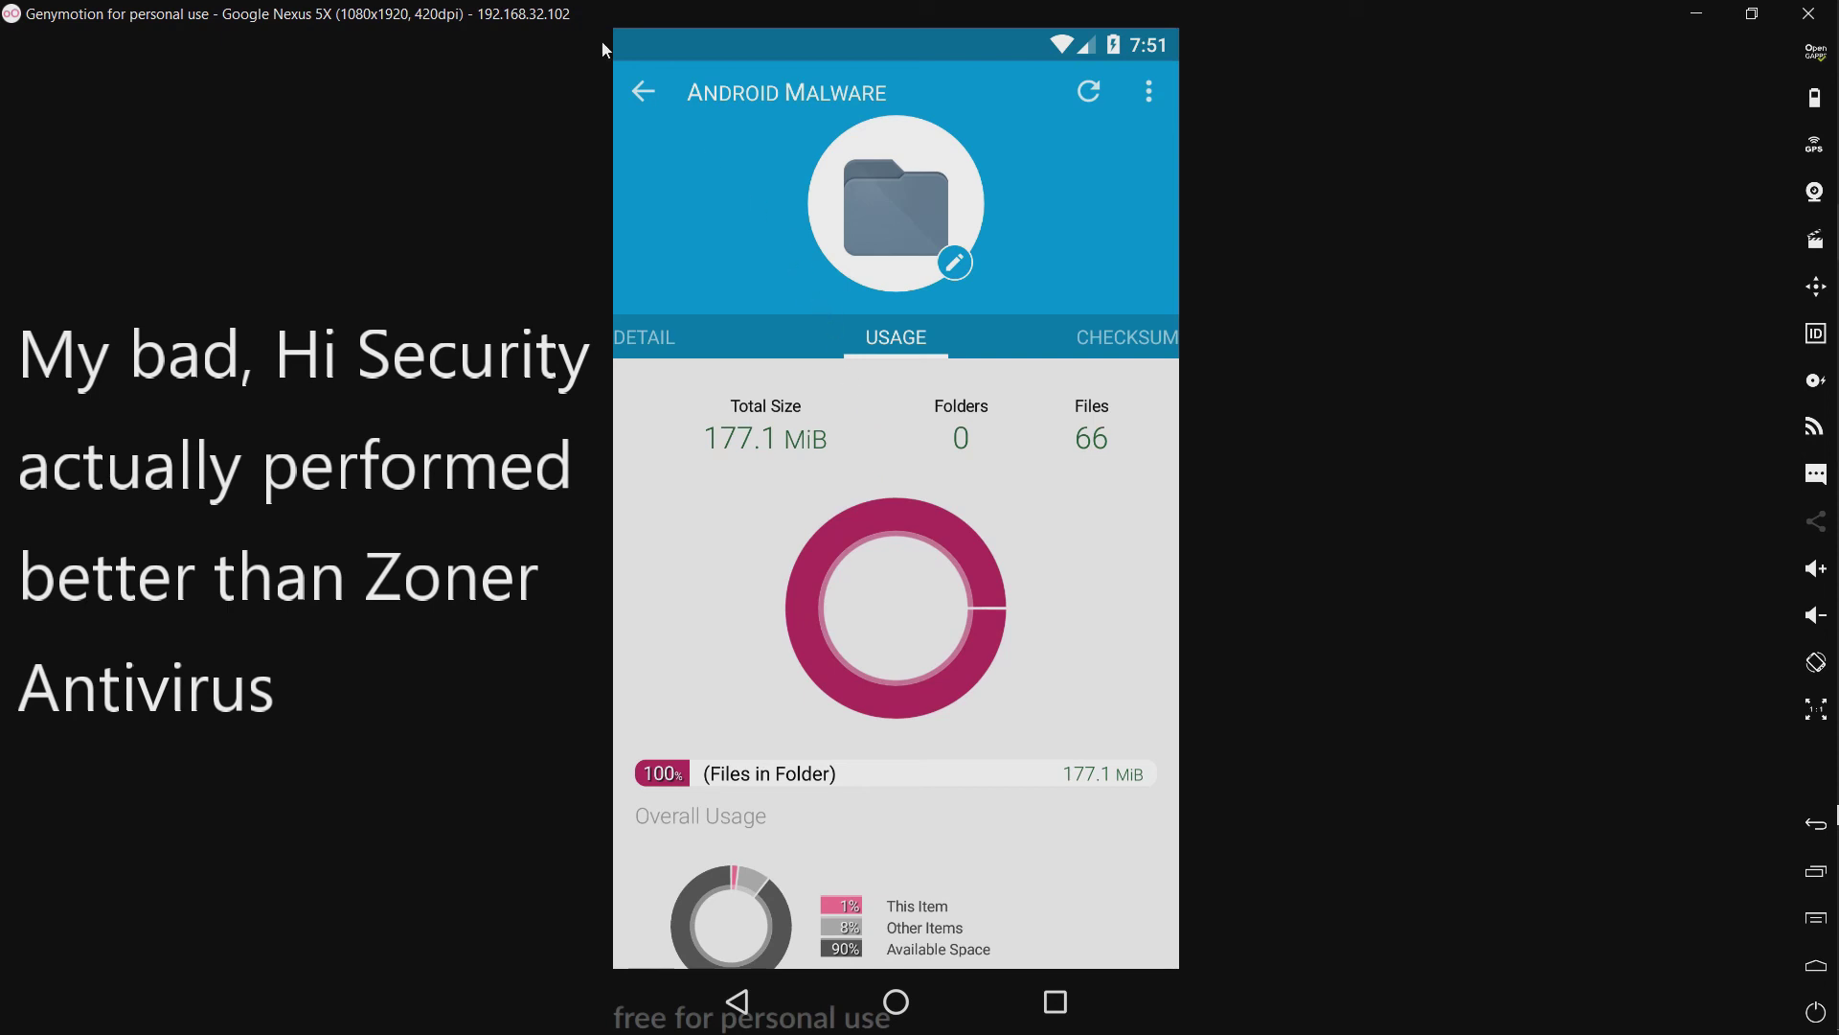
pyautogui.click(641, 100)
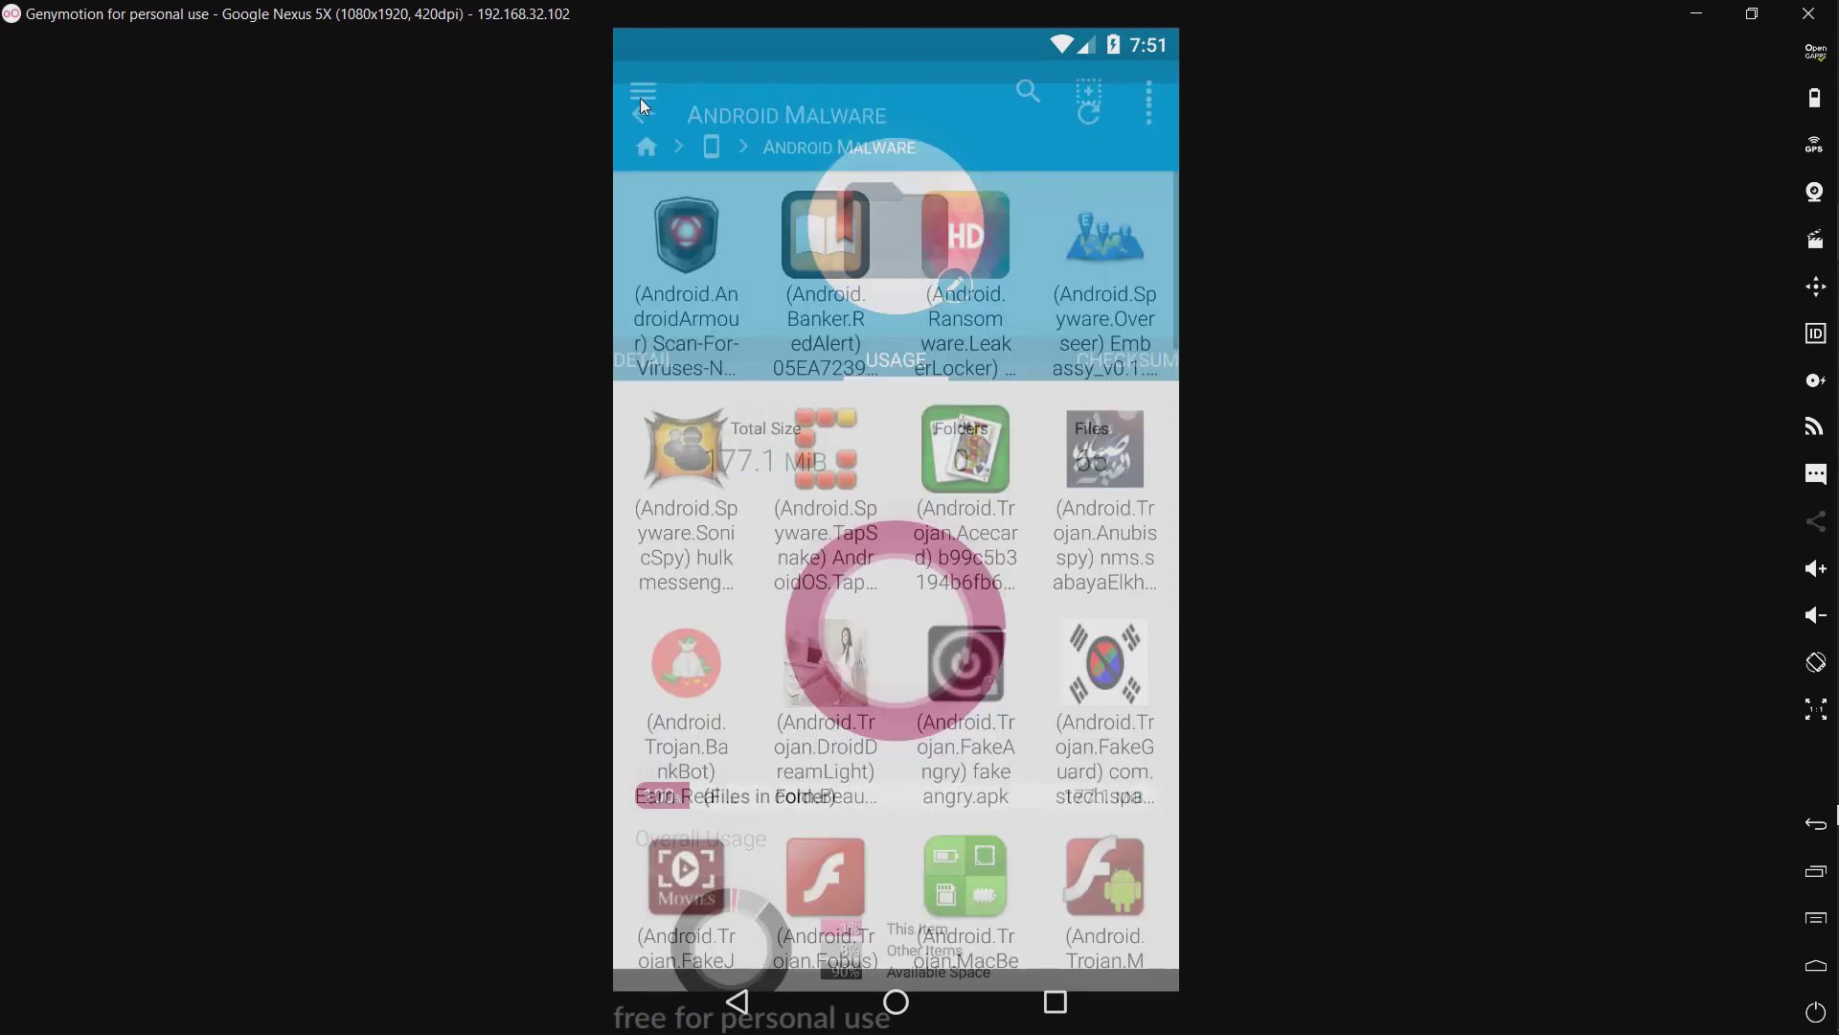